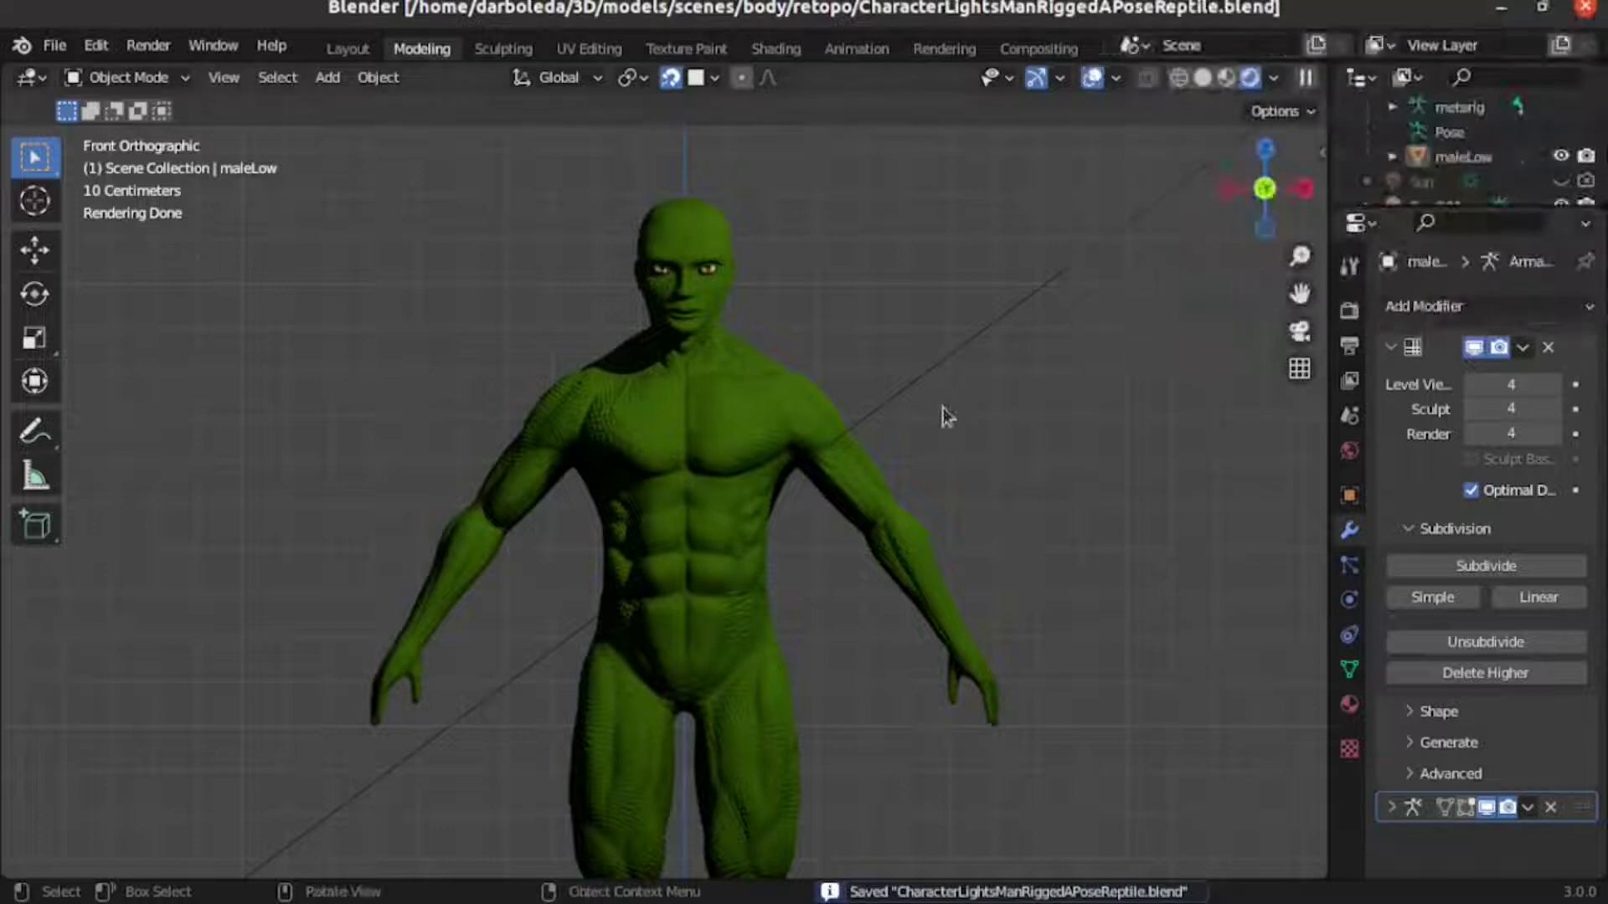
# Orbit the reptile-skinned body to a perspective side view with numpad 6.
pyautogui.press('KP_6')
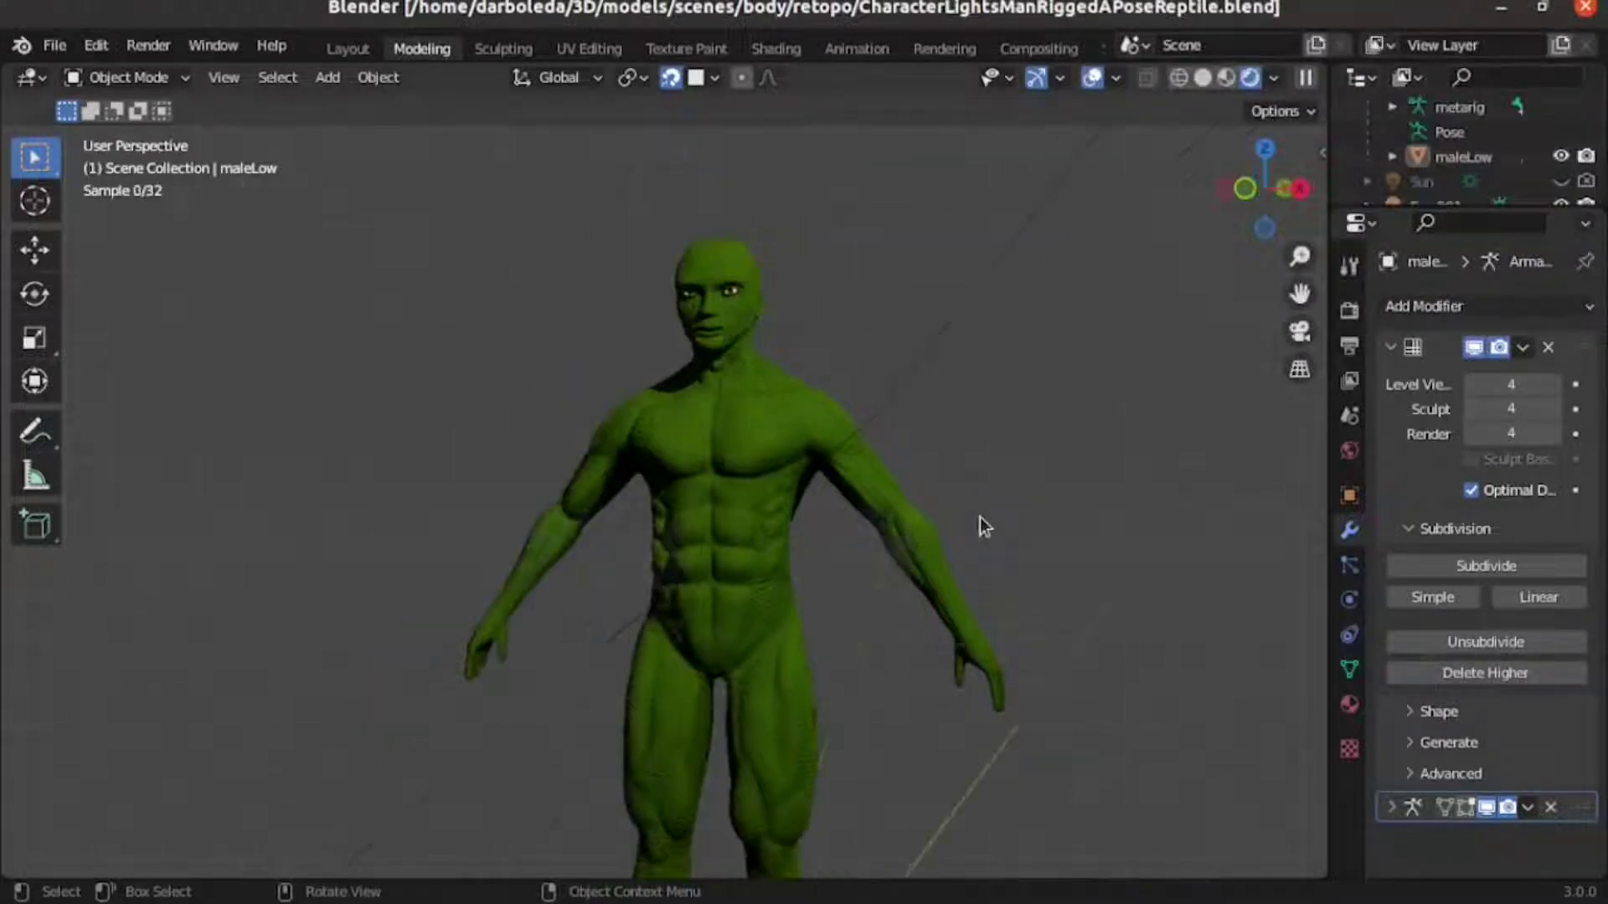
pyautogui.press('KP_6')
pyautogui.press('KP_6')
pyautogui.press('KP_6')
pyautogui.press('KP_6')
pyautogui.press('KP_6')
pyautogui.press('KP_6')
pyautogui.press('KP_6')
pyautogui.press('KP_6')
pyautogui.press('KP_6')
pyautogui.press('KP_6')
pyautogui.press('KP_6')
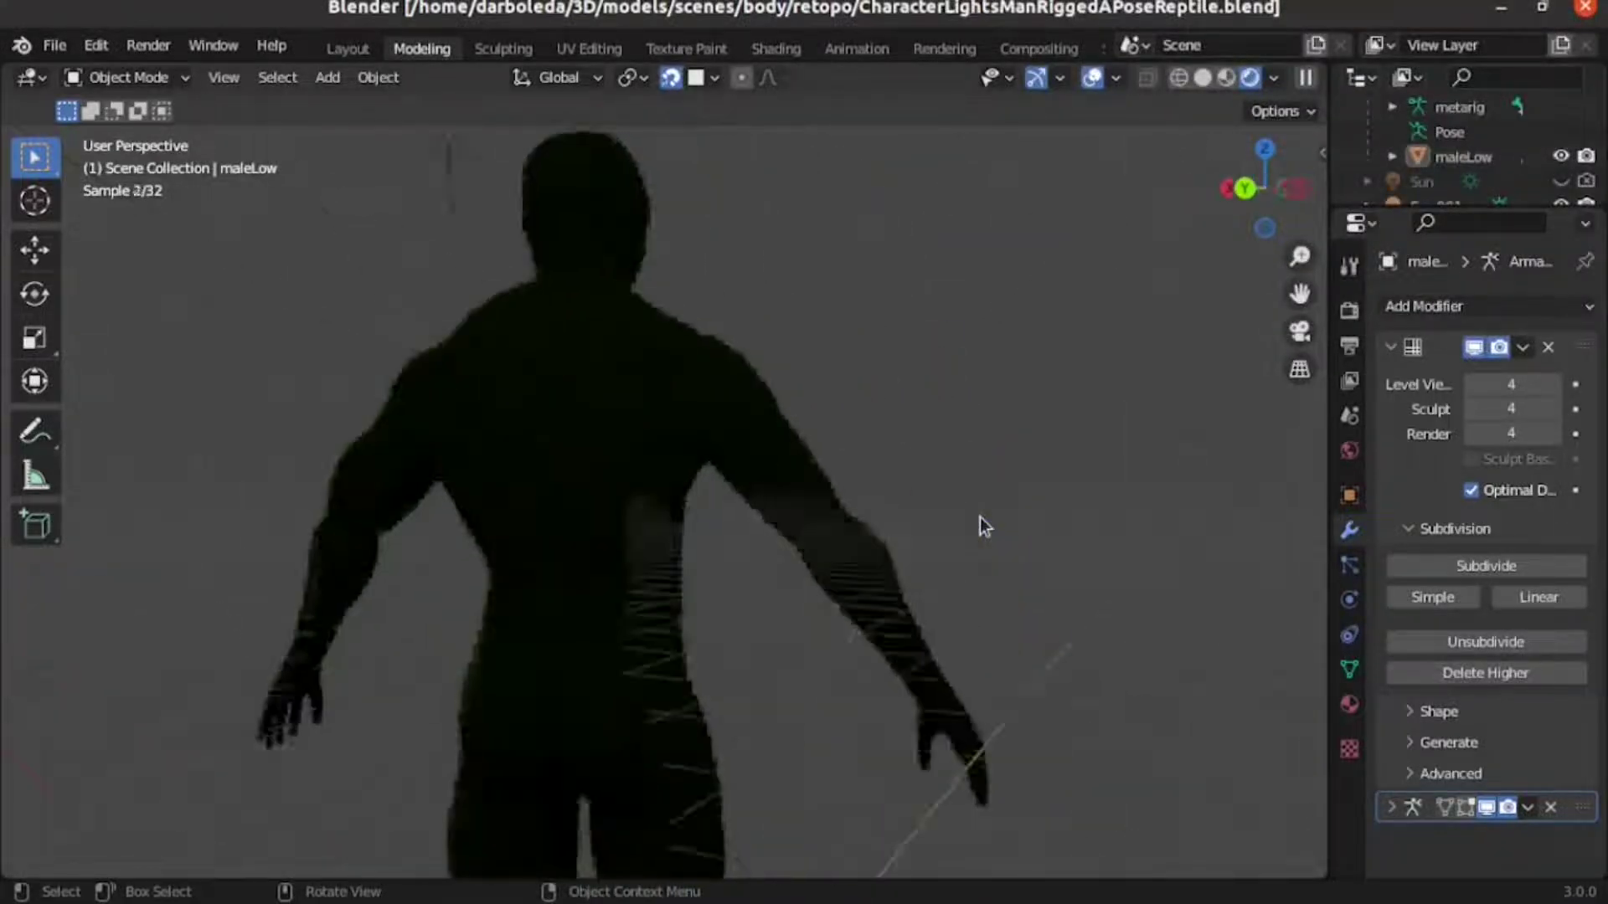
pyautogui.press('KP_6')
pyautogui.press('KP_6')
pyautogui.press('KP_6')
pyautogui.press('KP_6')
pyautogui.press('KP_6')
pyautogui.press('KP_6')
pyautogui.press('KP_6')
pyautogui.press('KP_6')
pyautogui.press('KP_6')
pyautogui.press('KP_6')
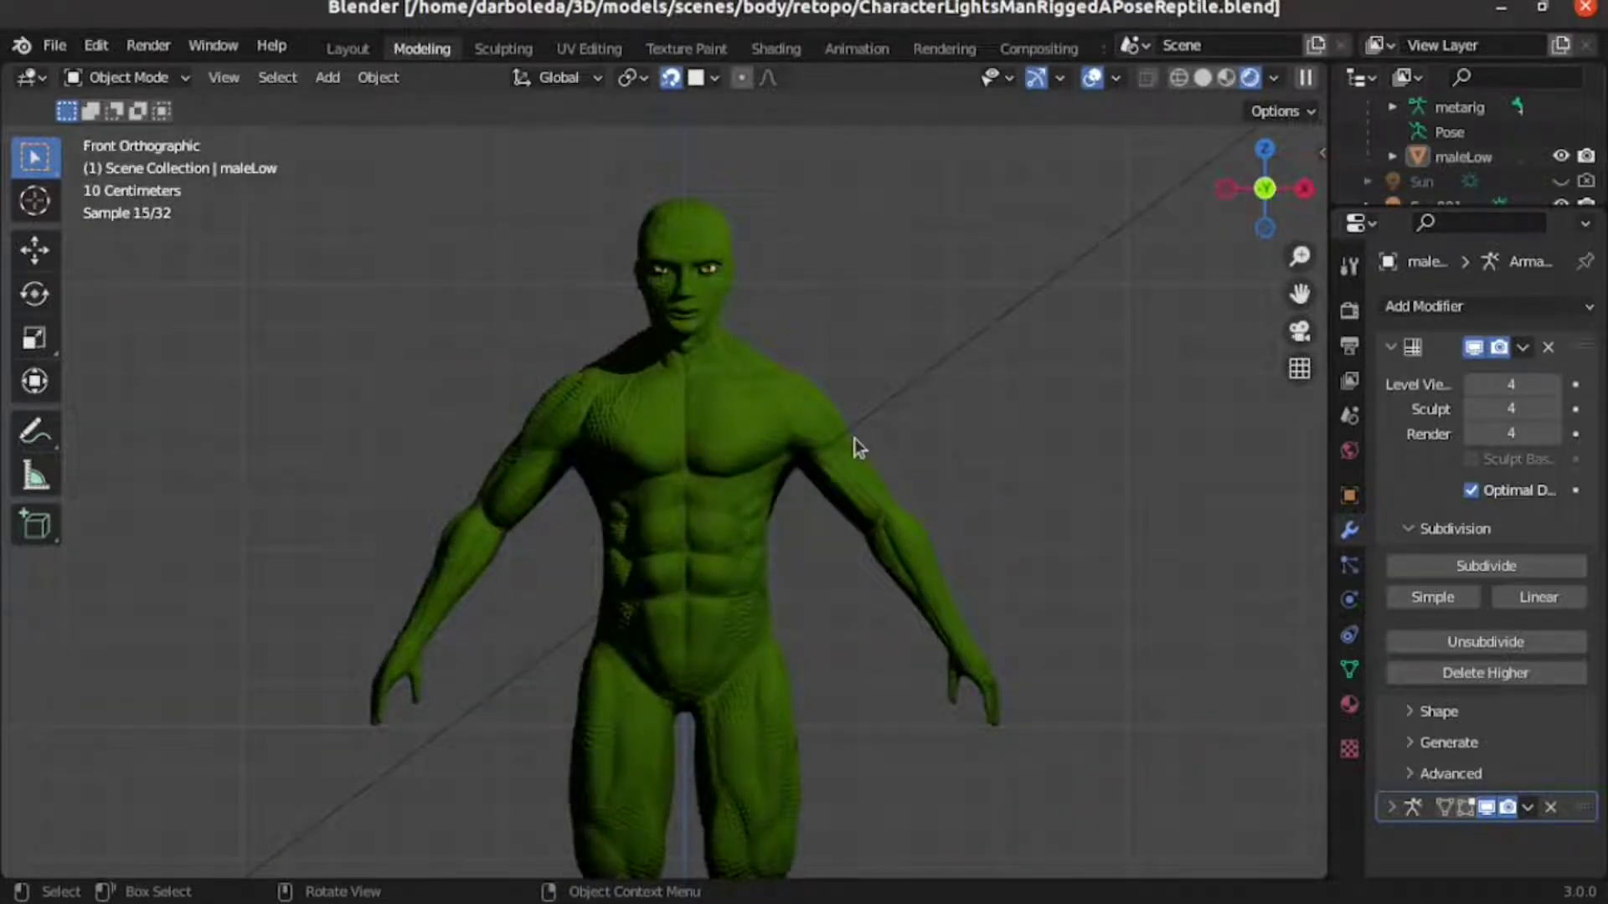
pyautogui.scroll(3, 854, 435)
pyautogui.scroll(3, 841, 415)
pyautogui.scroll(-6, 841, 417)
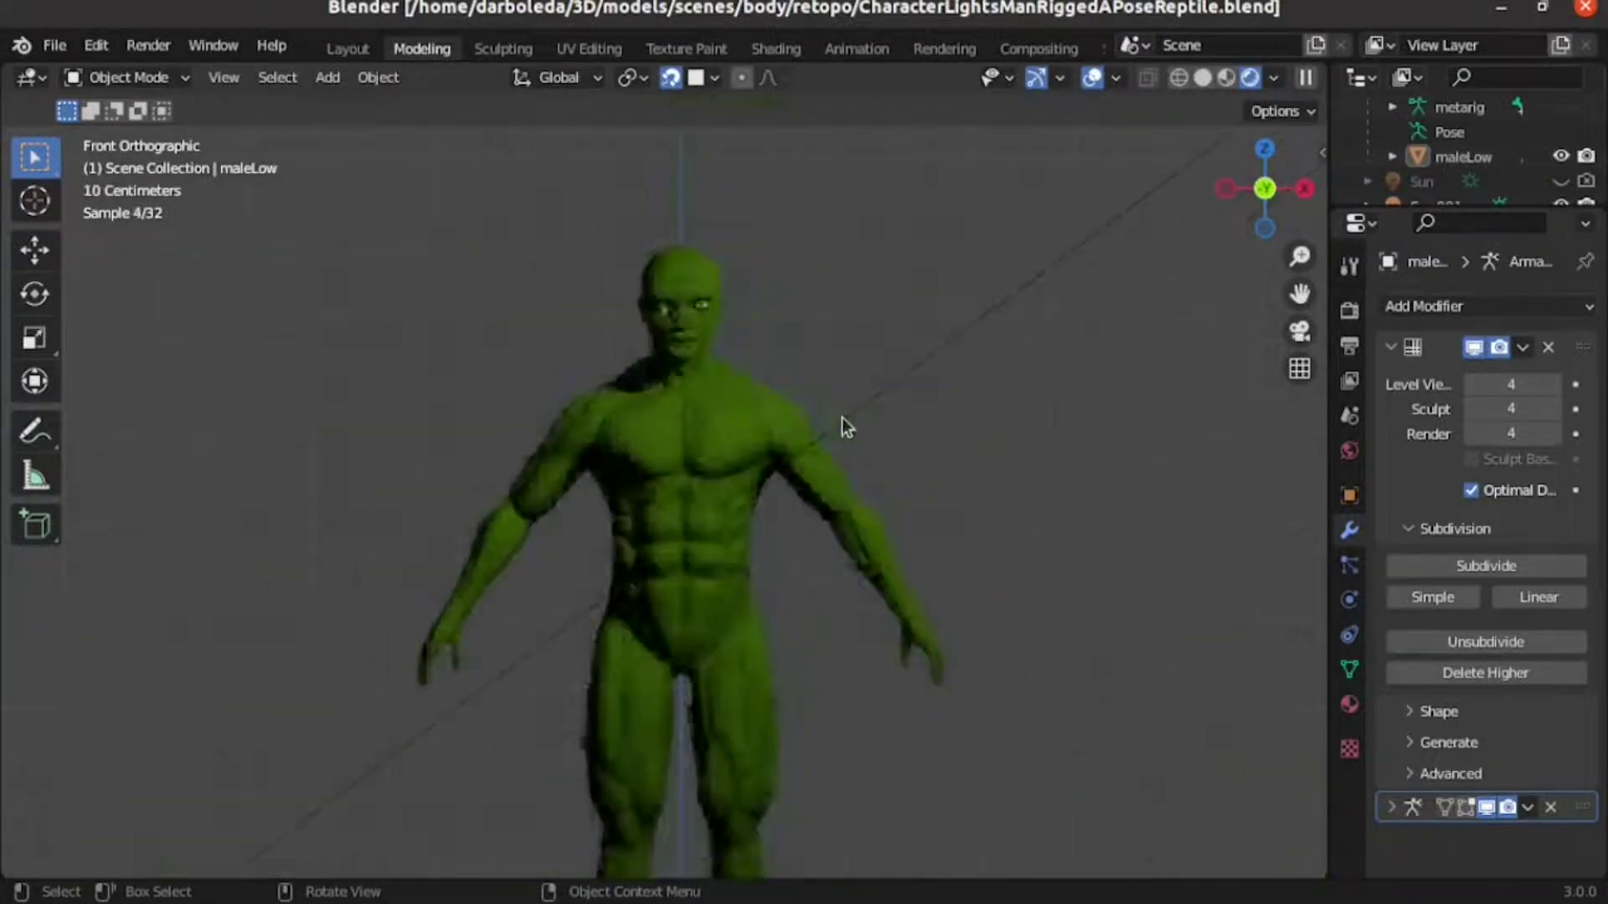
# Turn on the Wireframe viewport overlay and zoom in on the chest.
pyautogui.click(1113, 78)
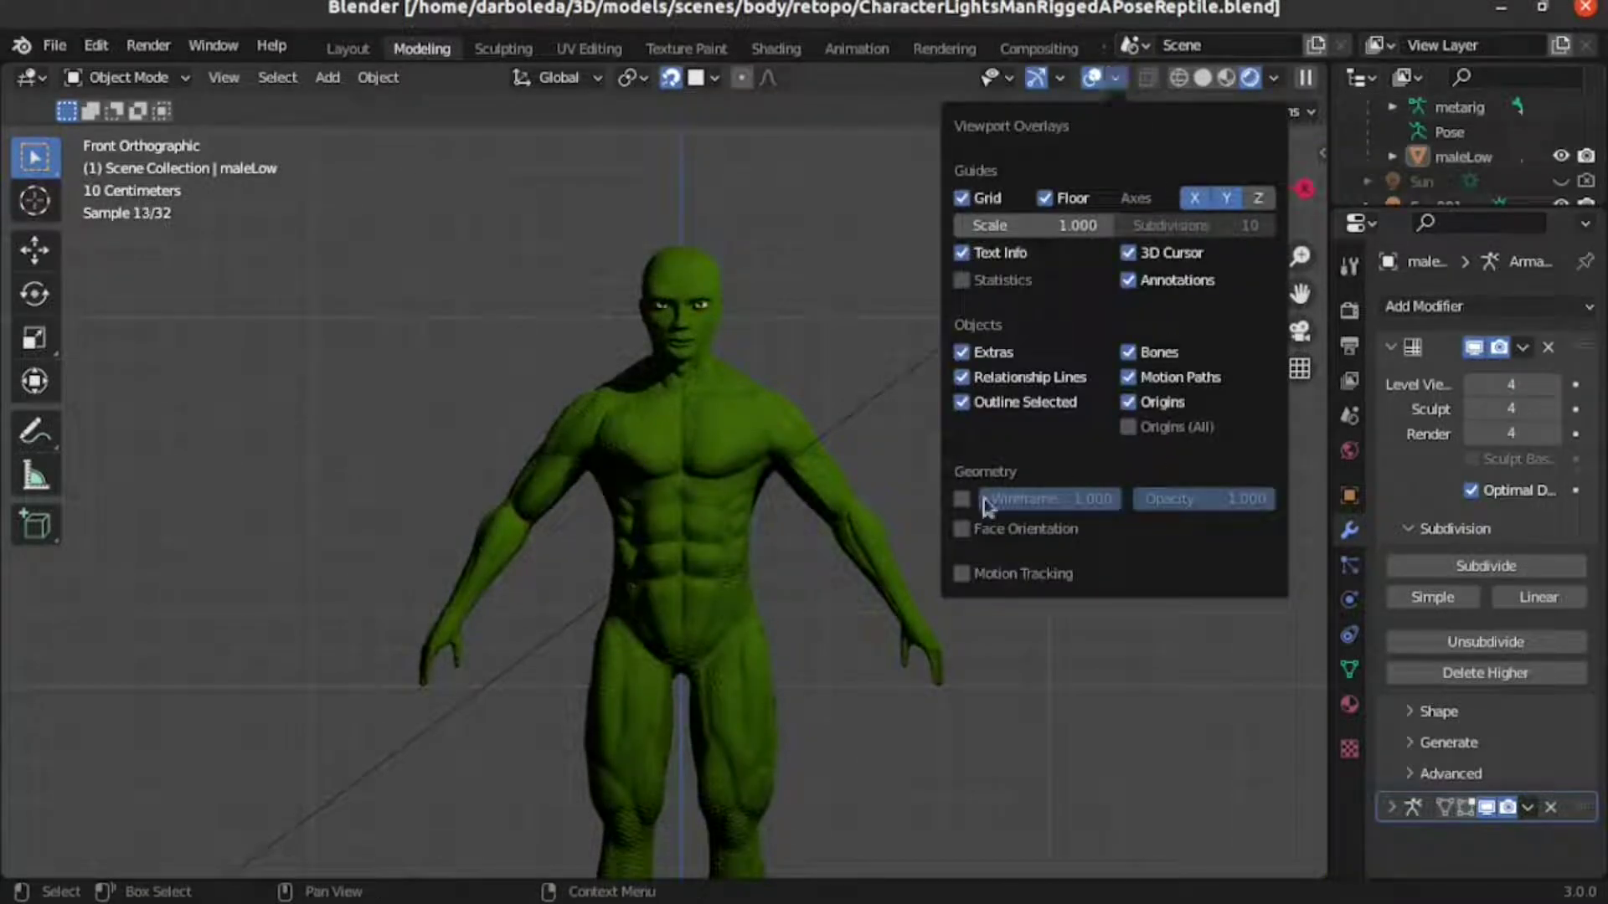
pyautogui.click(957, 499)
pyautogui.scroll(3, 832, 538)
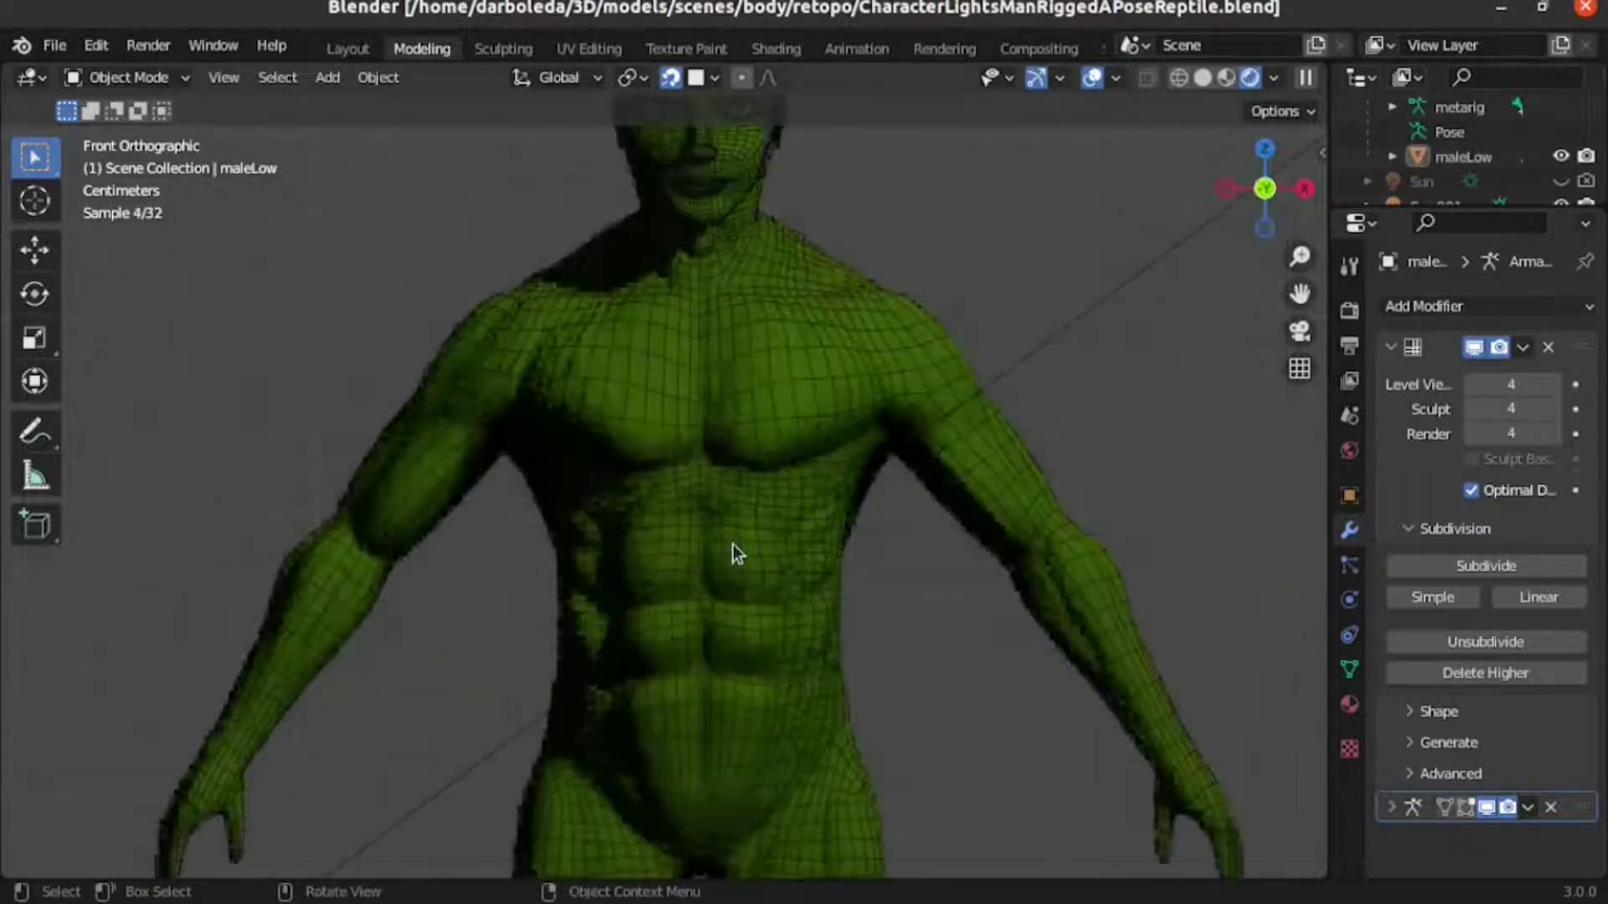
pyautogui.scroll(3, 736, 549)
pyautogui.scroll(2, 837, 565)
pyautogui.scroll(-2, 846, 536)
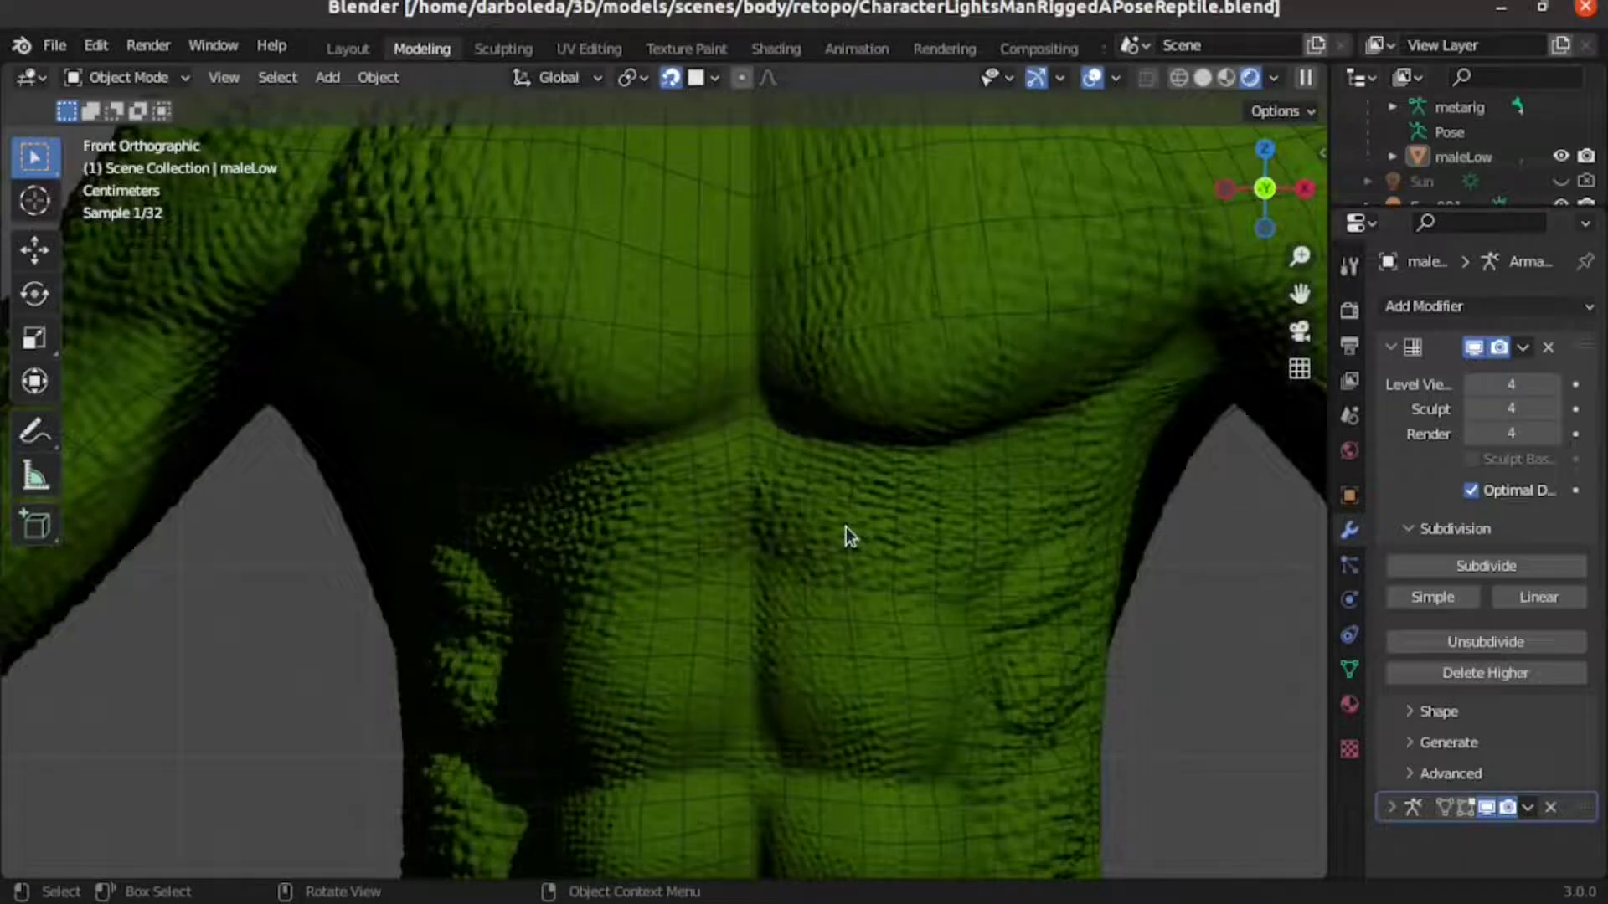
pyautogui.scroll(-3, 845, 532)
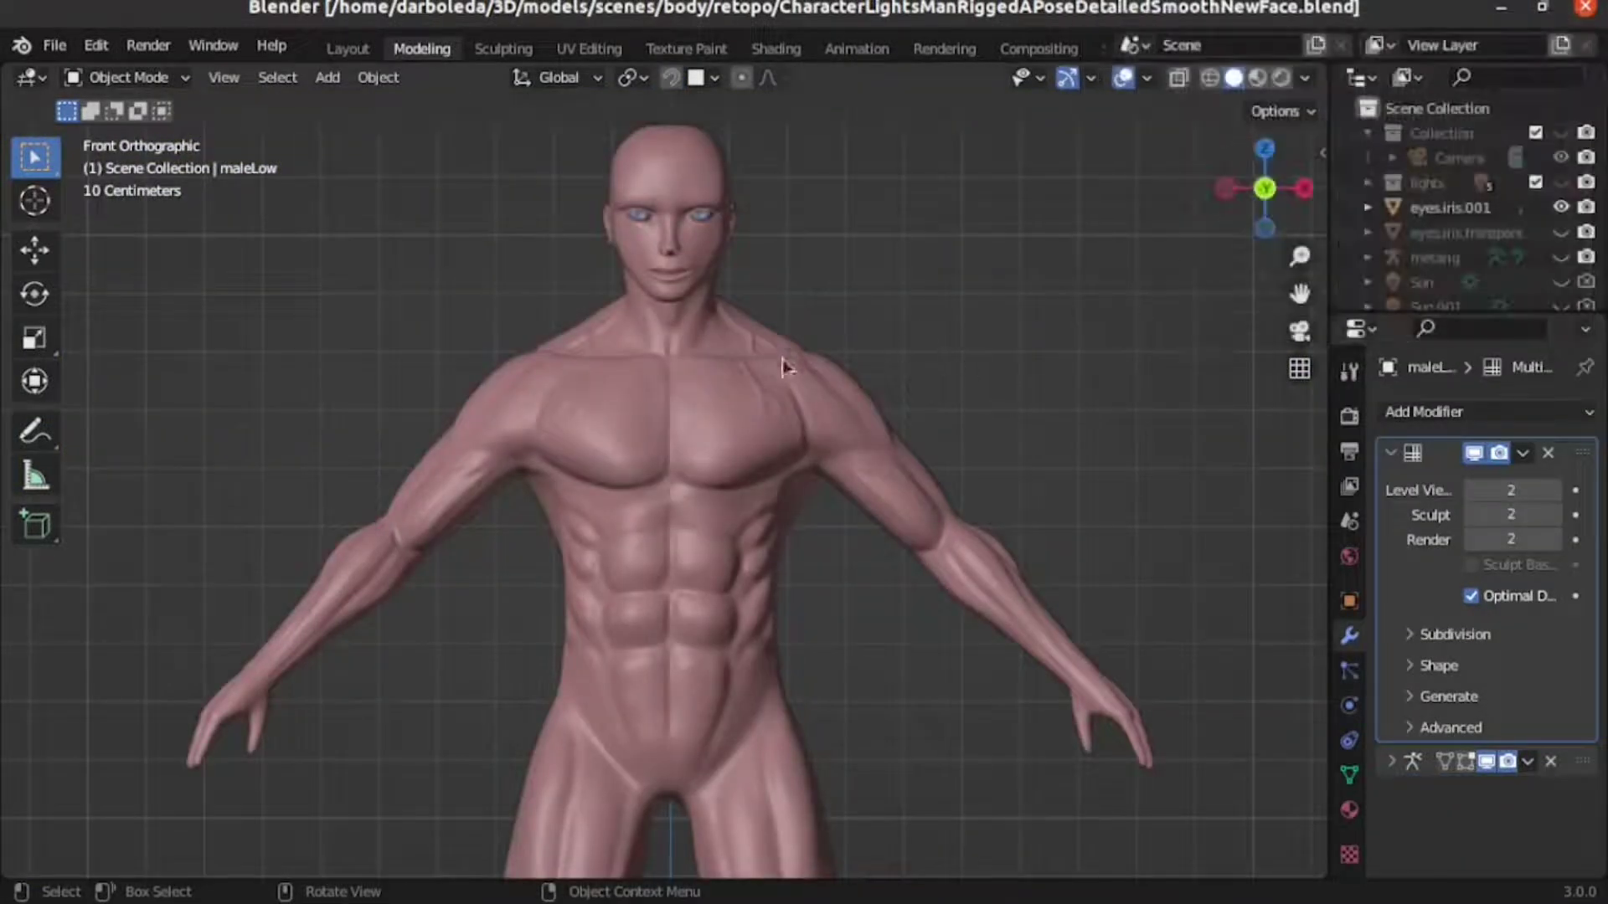
# Subdivide the body's multires modifier to sculpt/render level 4, keeping viewport level 2.
pyautogui.click(755, 400)
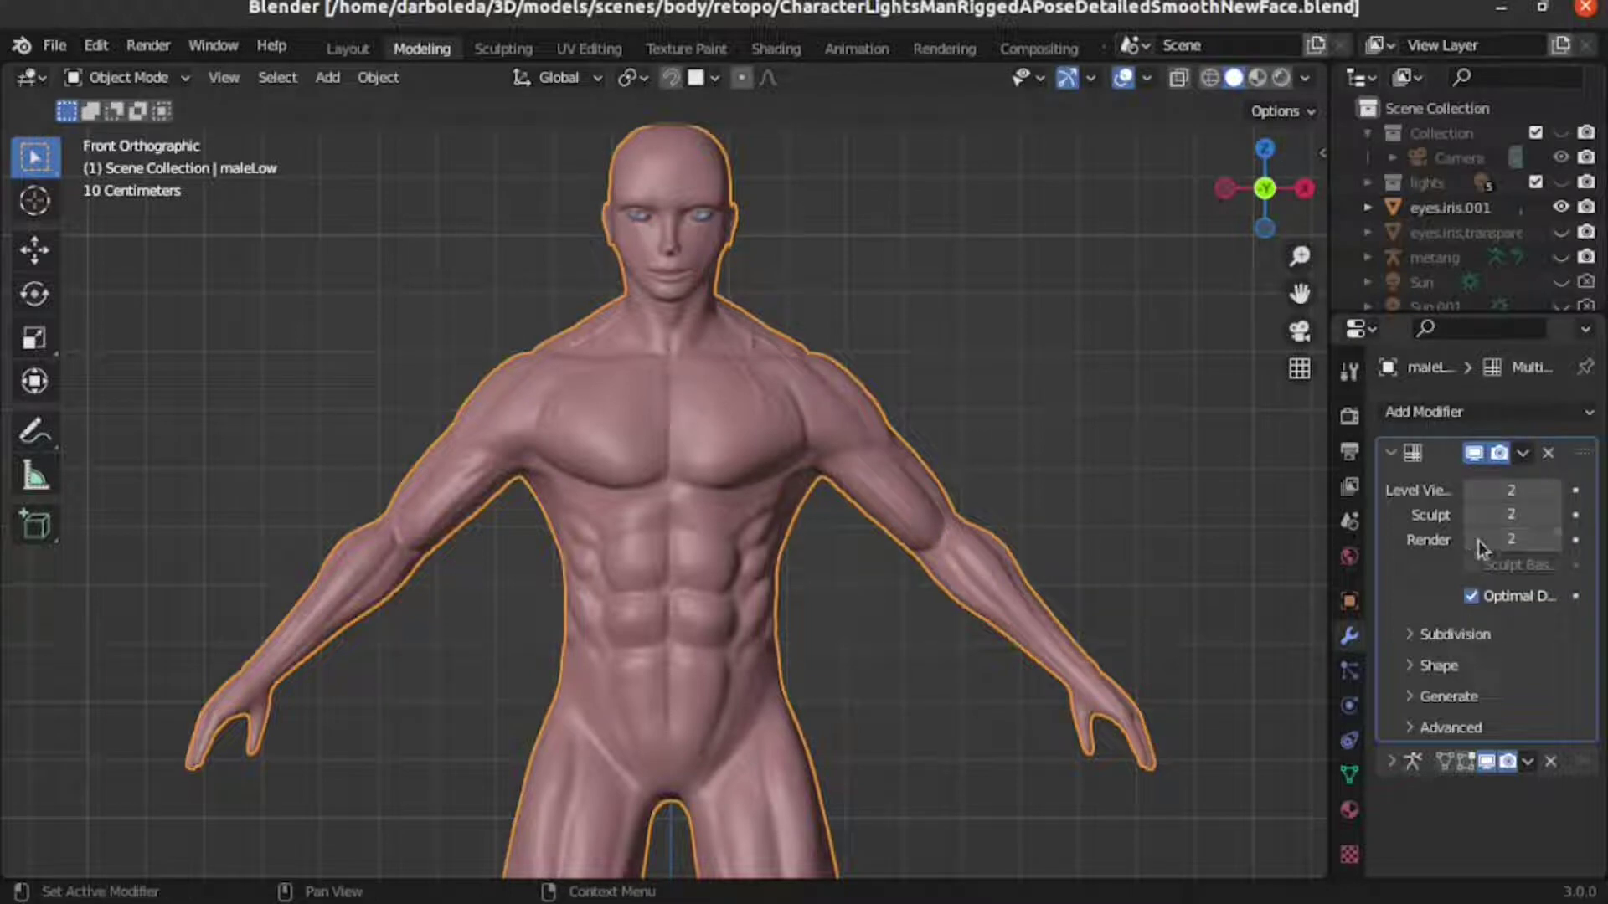
pyautogui.click(1415, 637)
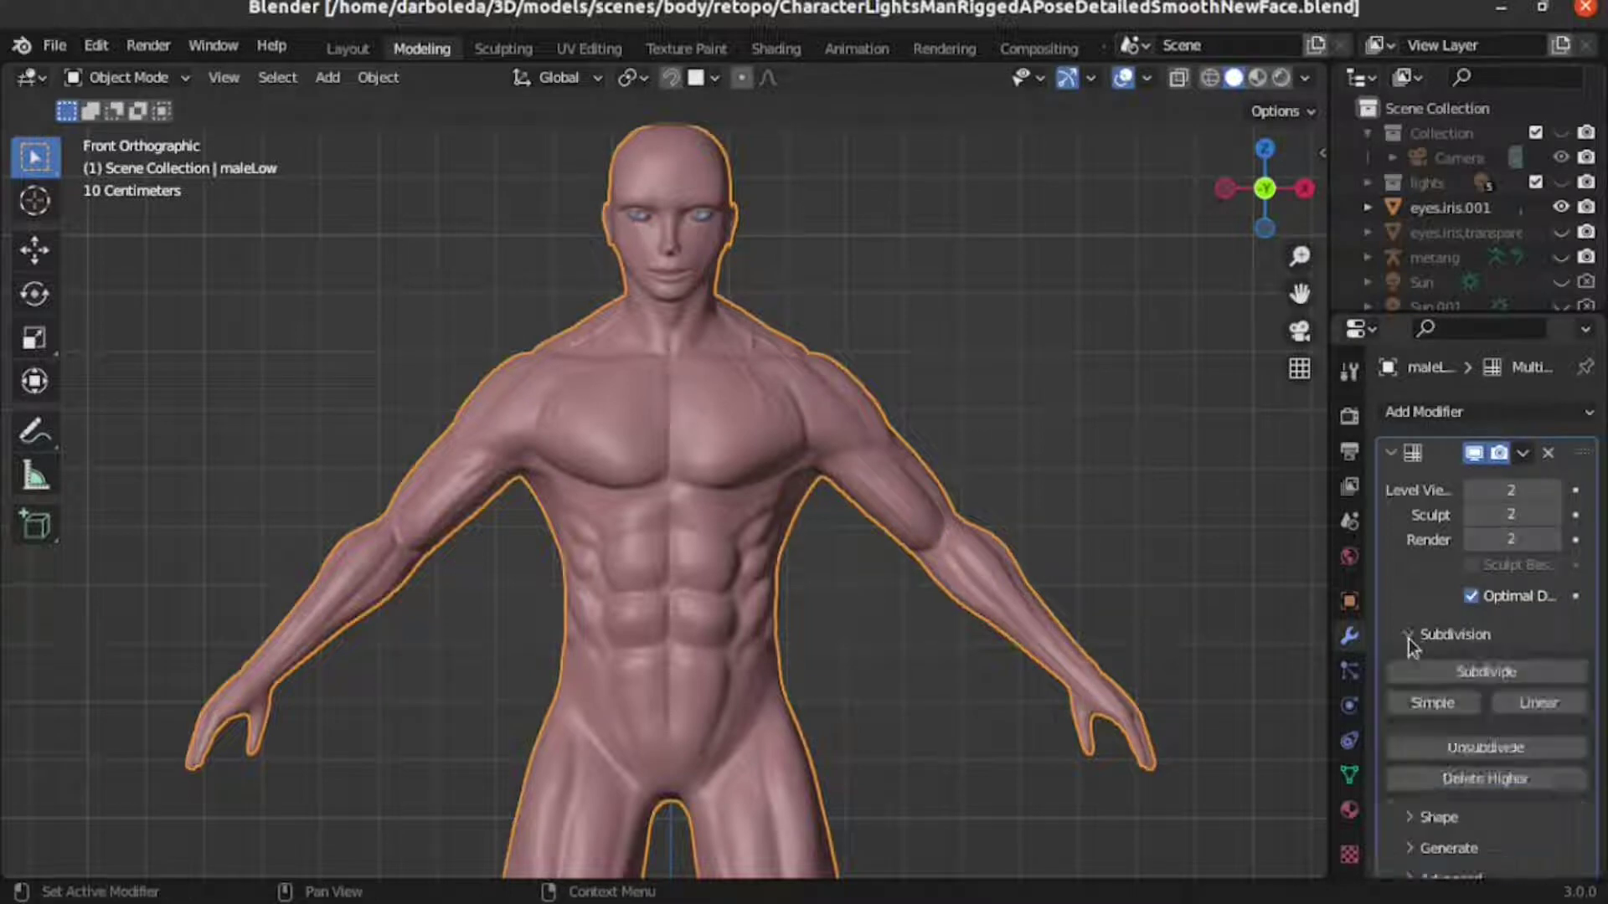
pyautogui.click(1465, 683)
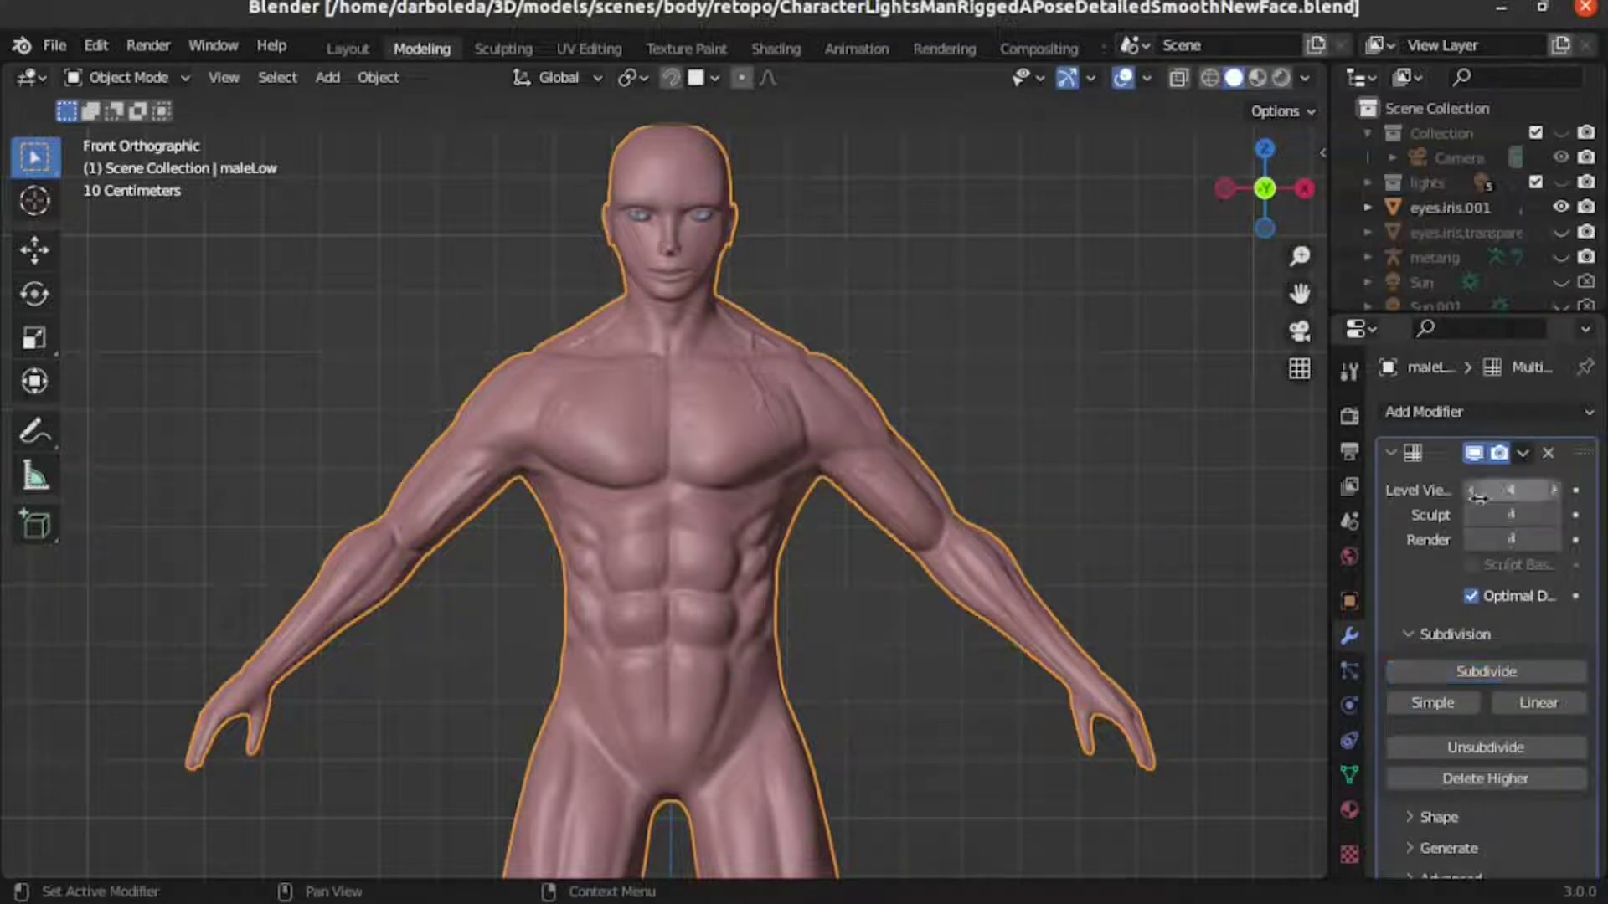
pyautogui.click(1474, 490)
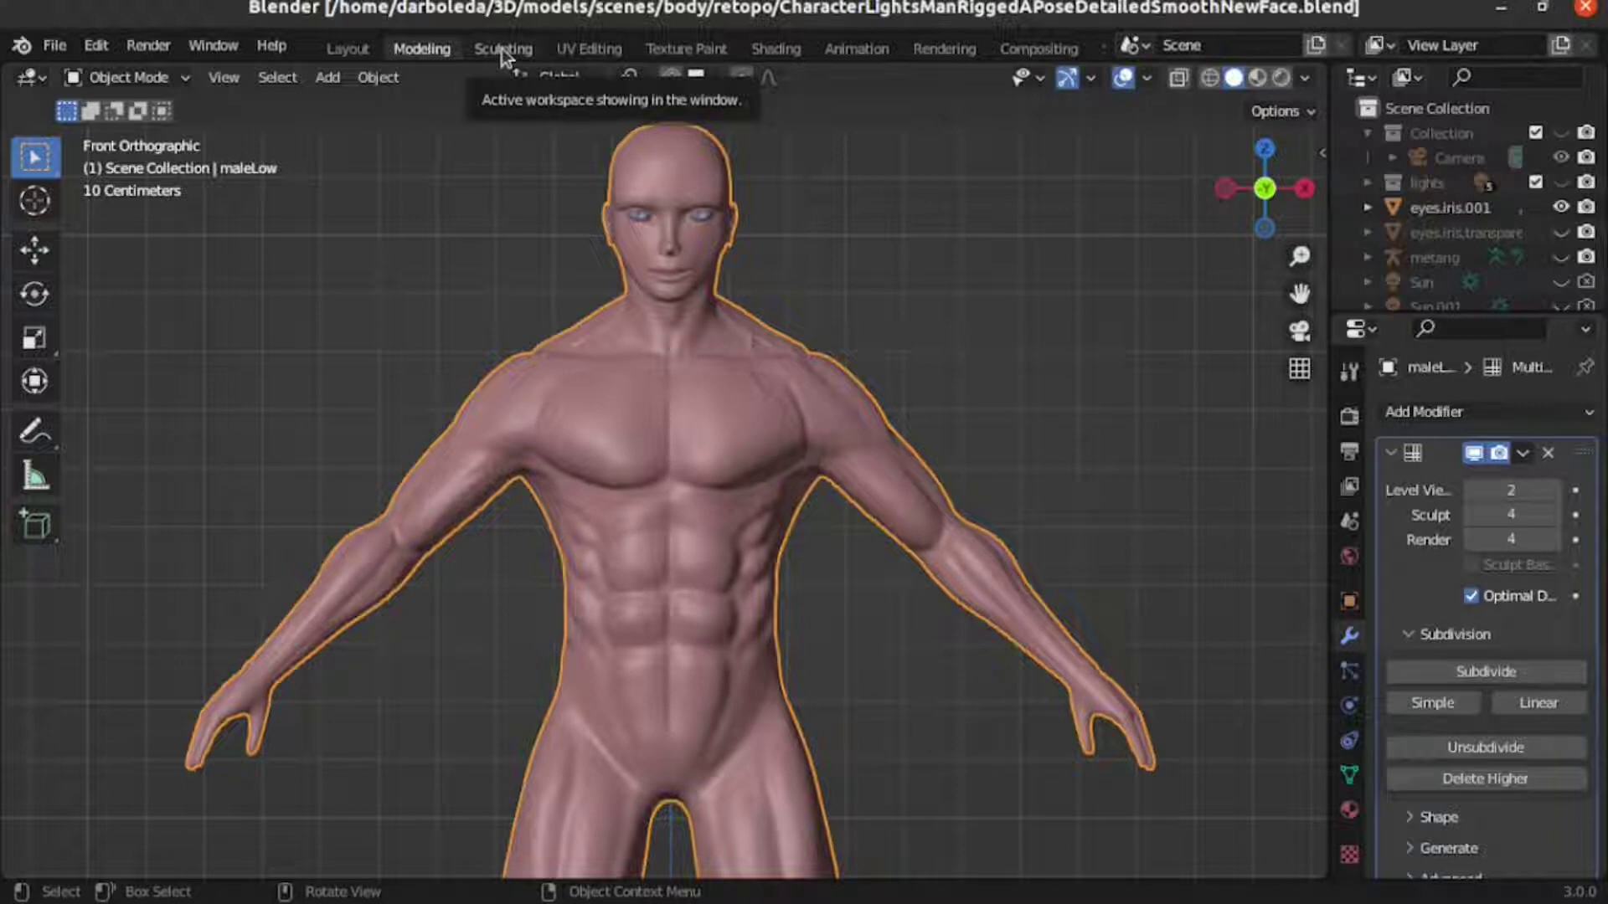
# Enter the Sculpting workspace and show the Draw brush's empty texture properties.
pyautogui.click(503, 48)
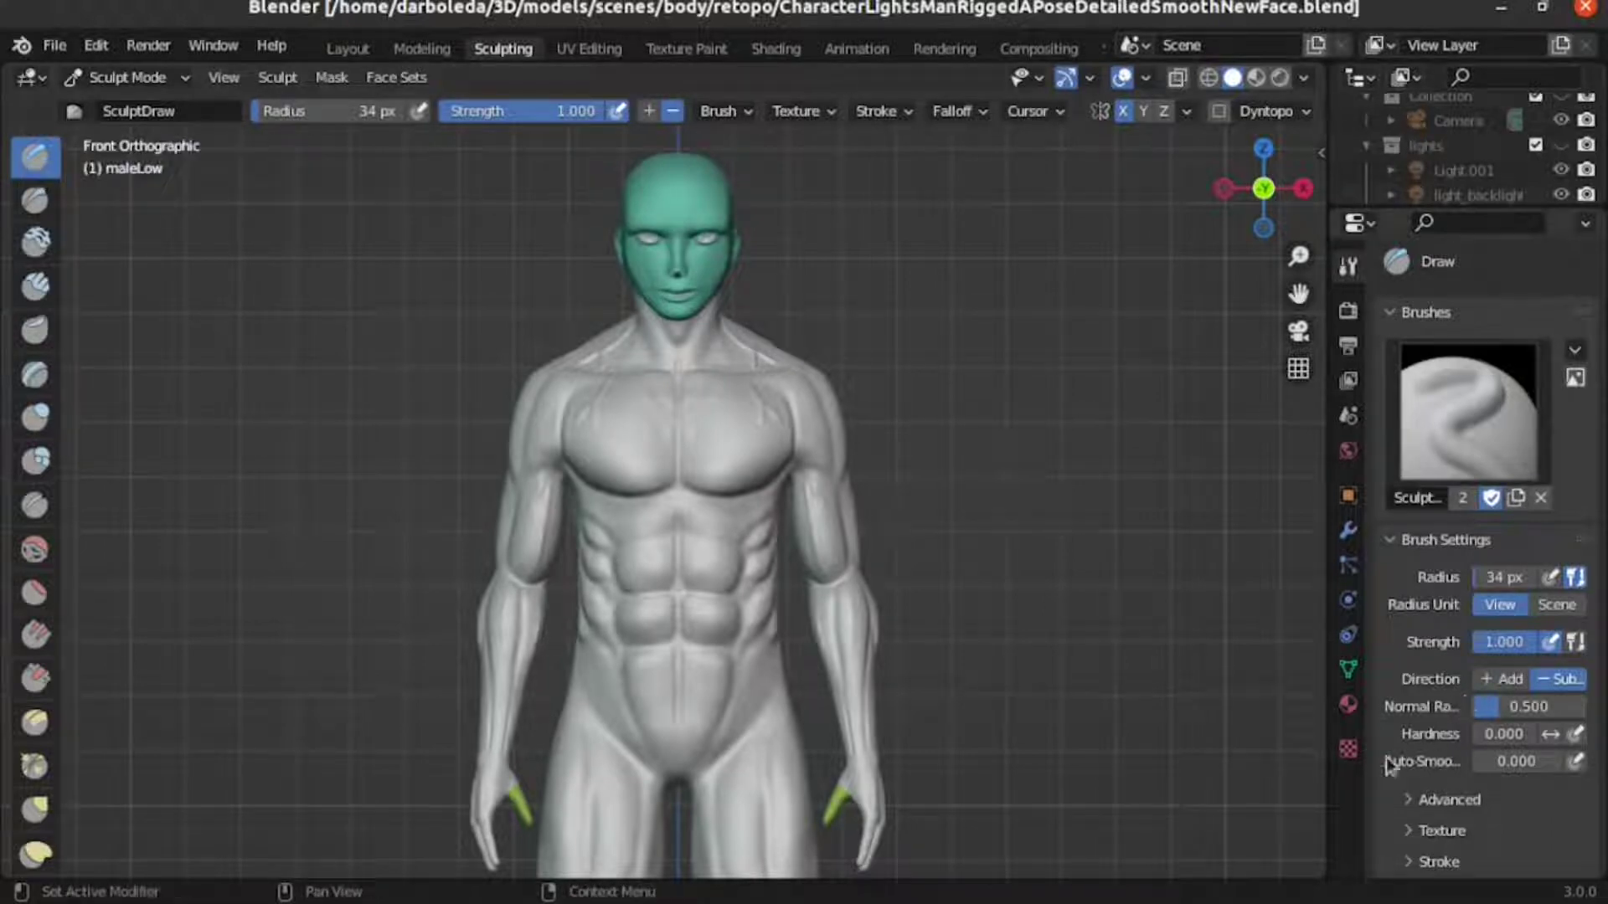
pyautogui.click(1348, 750)
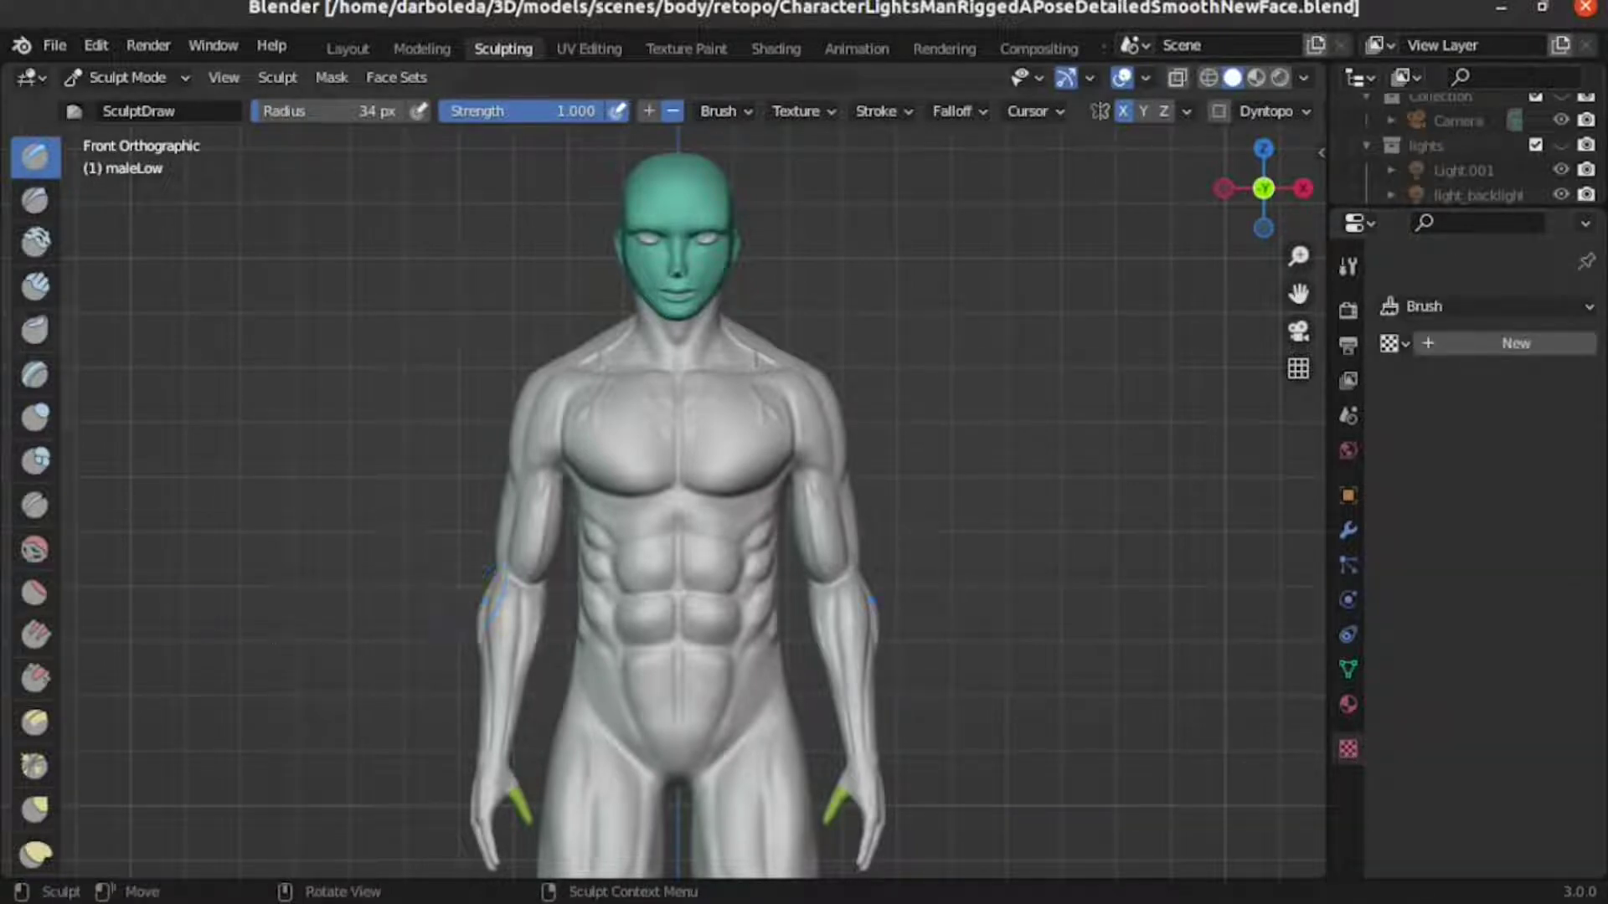
# In the browser, open the Skins category of pixologic.com's ZBrush alpha library.
pyautogui.hotkey('alt', 'Tab')
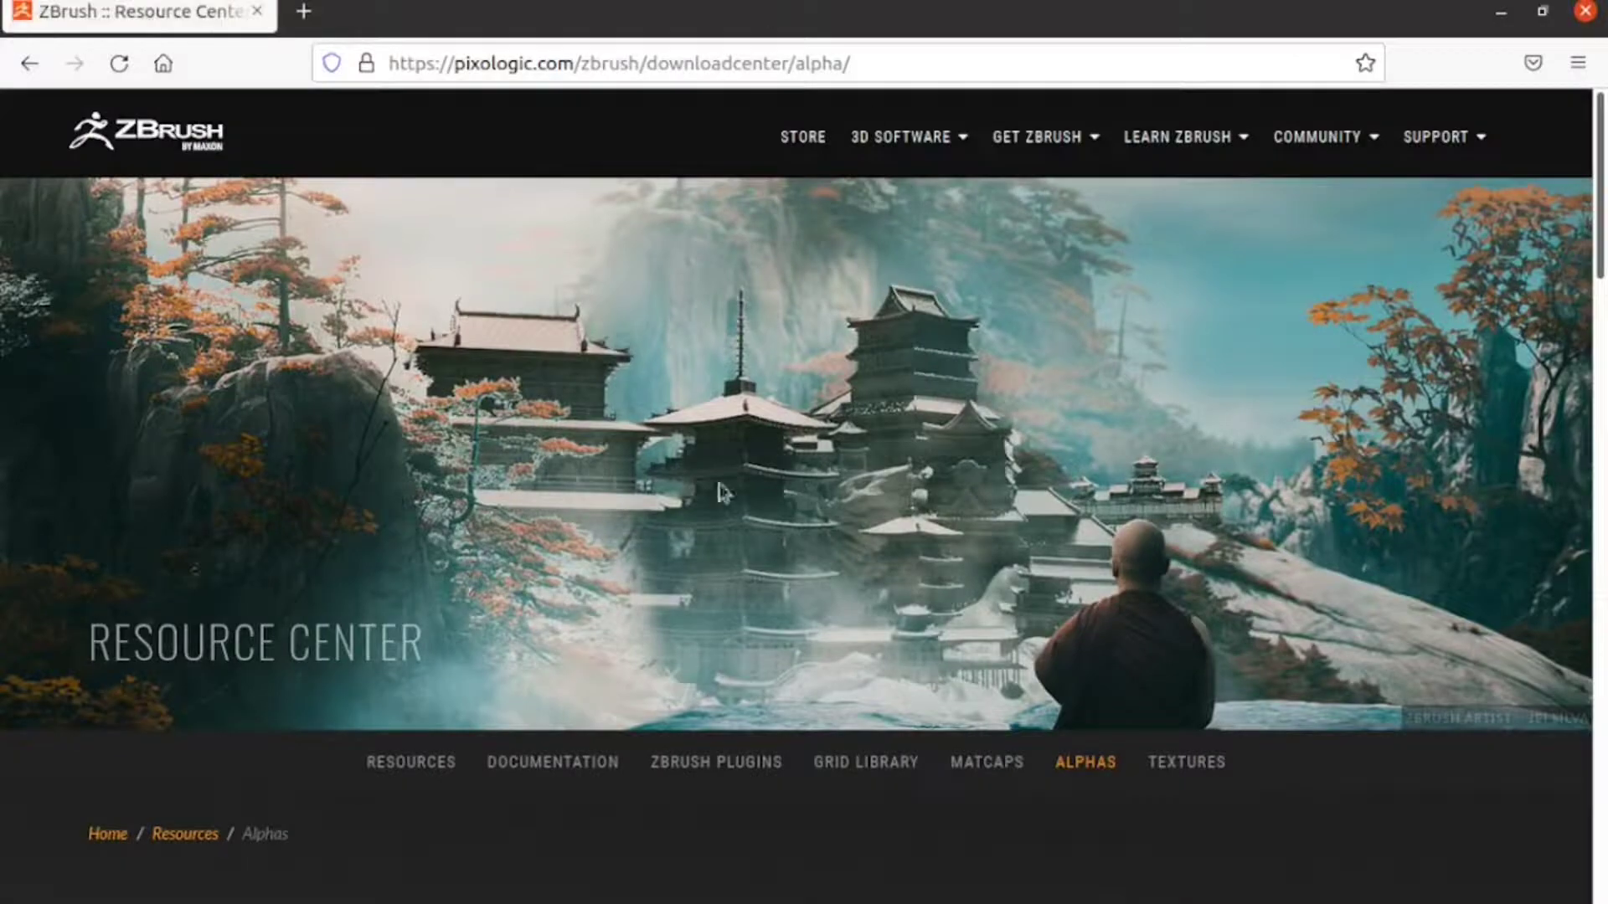
pyautogui.scroll(-5, 429, 345)
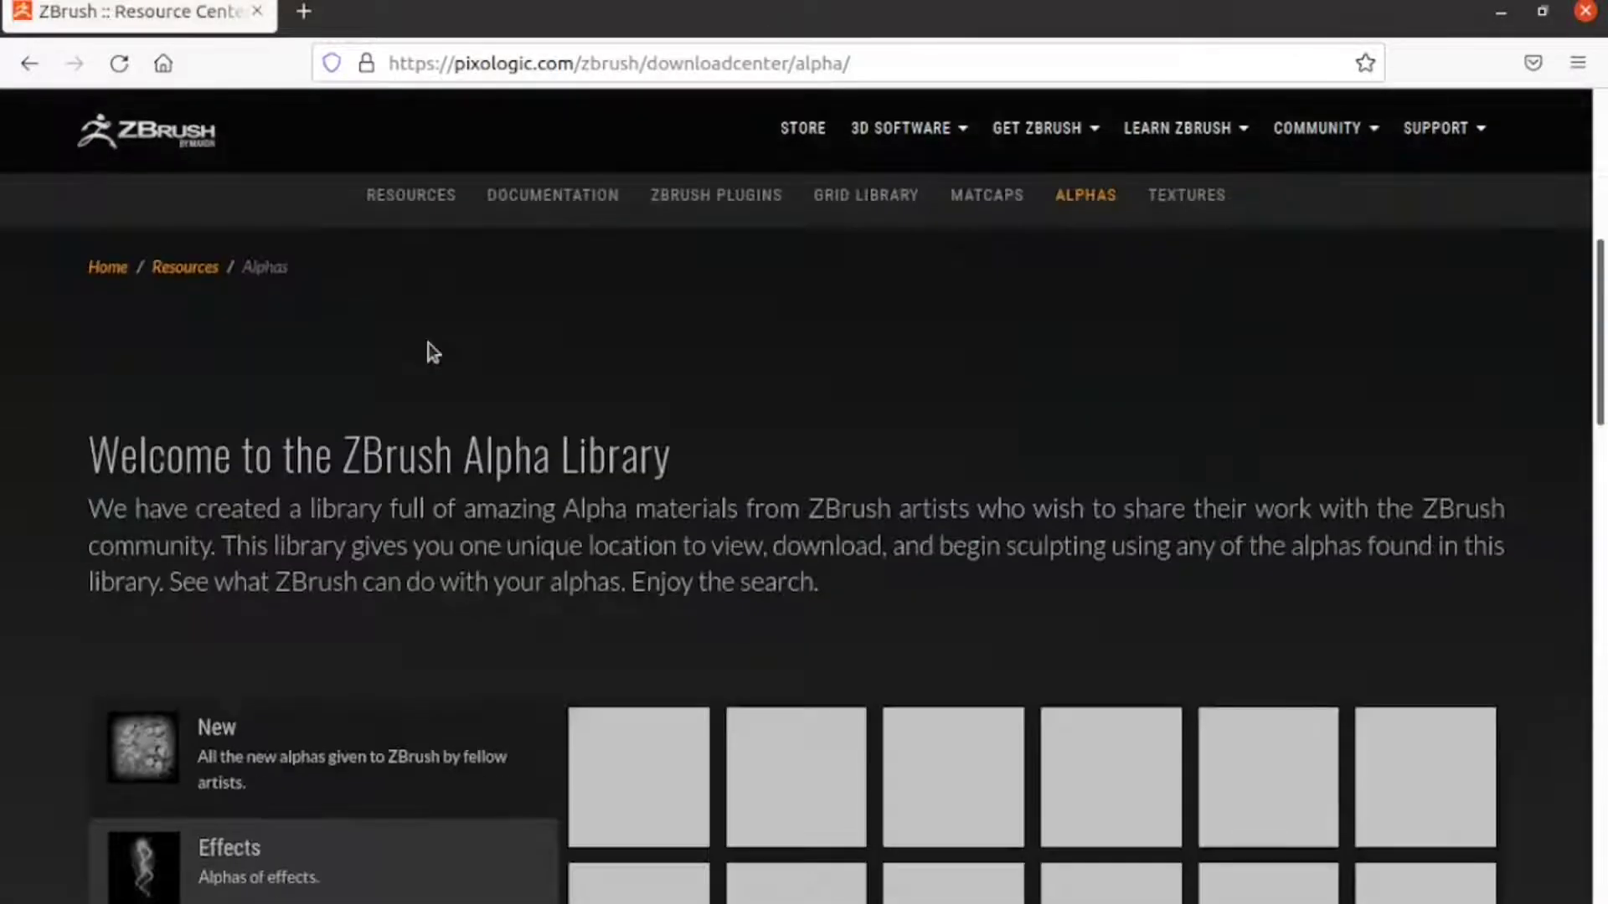
pyautogui.scroll(-3, 429, 344)
pyautogui.scroll(-3, 387, 496)
pyautogui.scroll(-5, 387, 498)
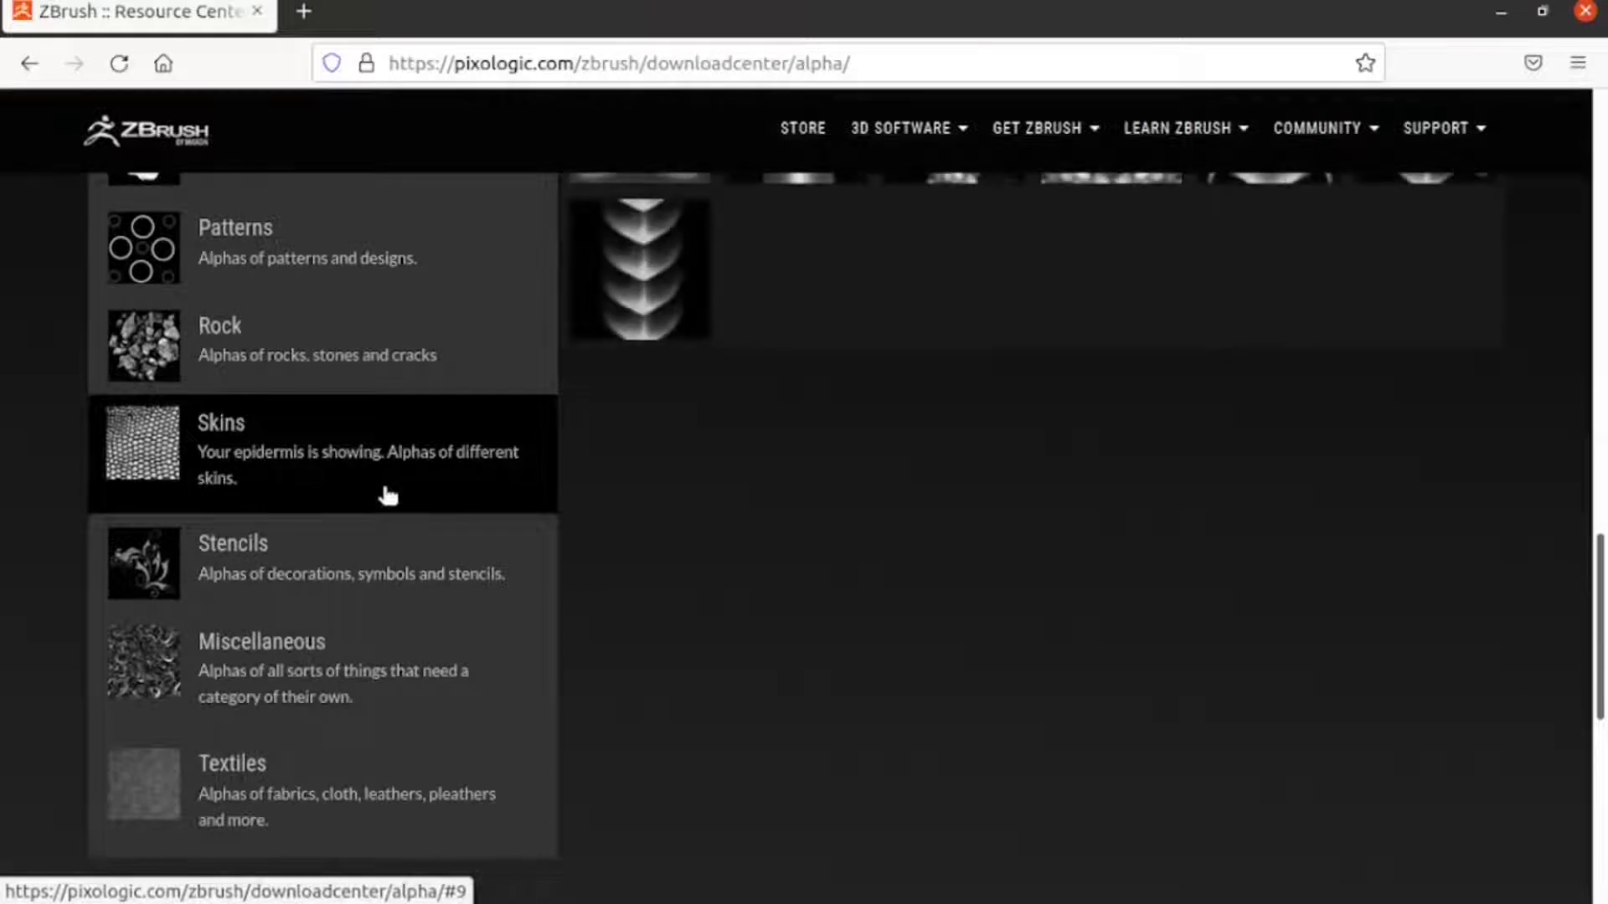
pyautogui.click(215, 477)
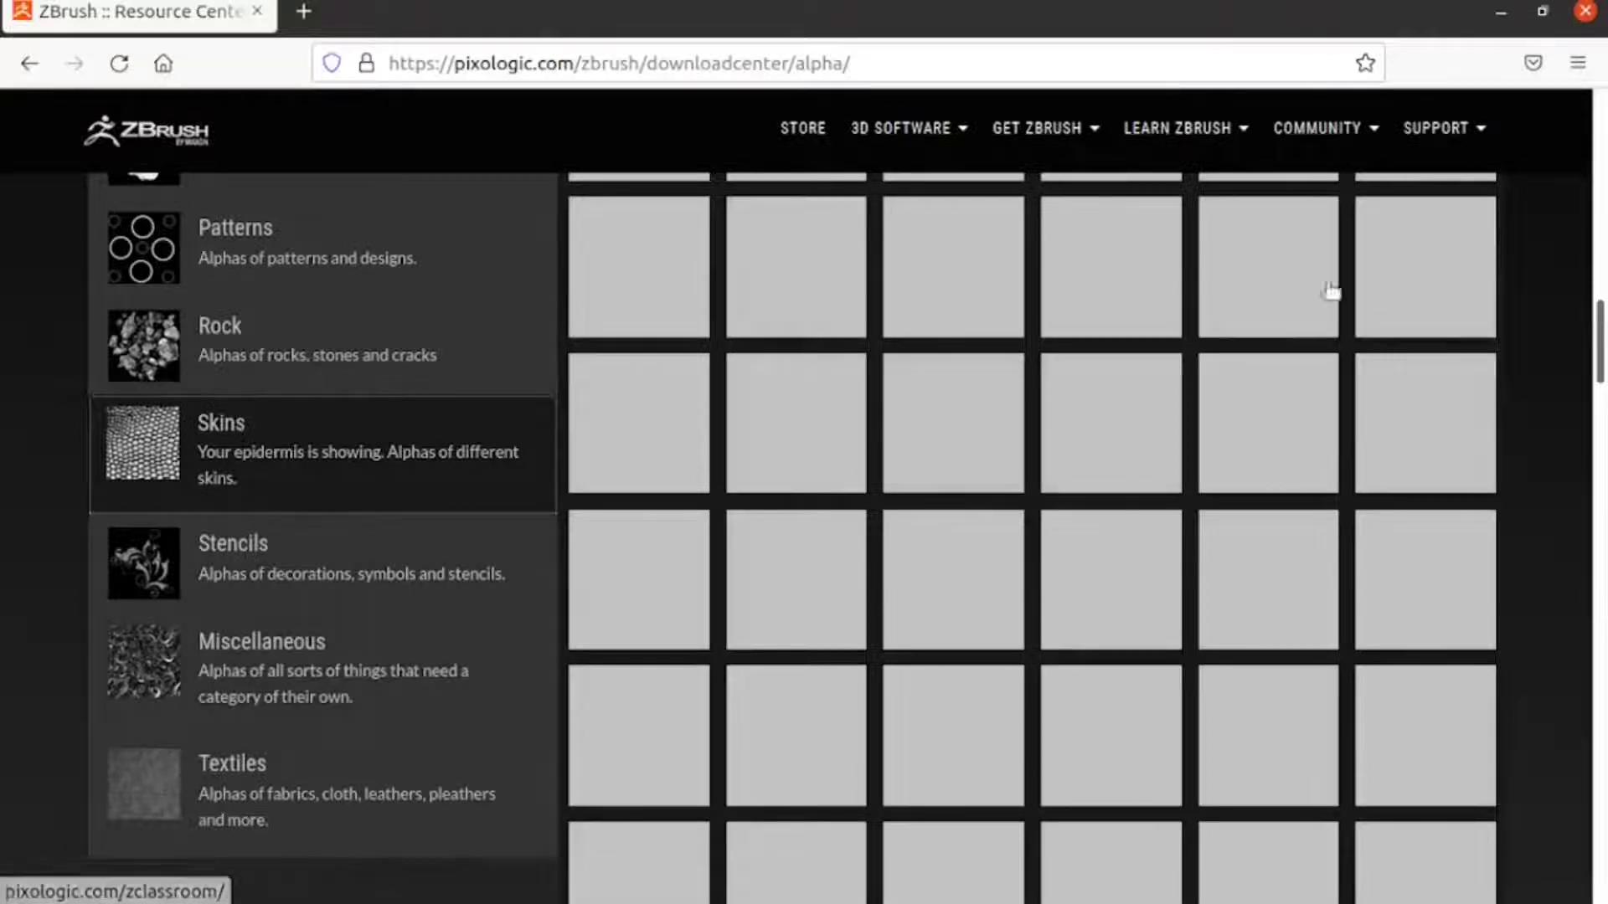
# Scroll through the skin alphas to locate the reptile-scale patterns.
pyautogui.scroll(10, 1072, 543)
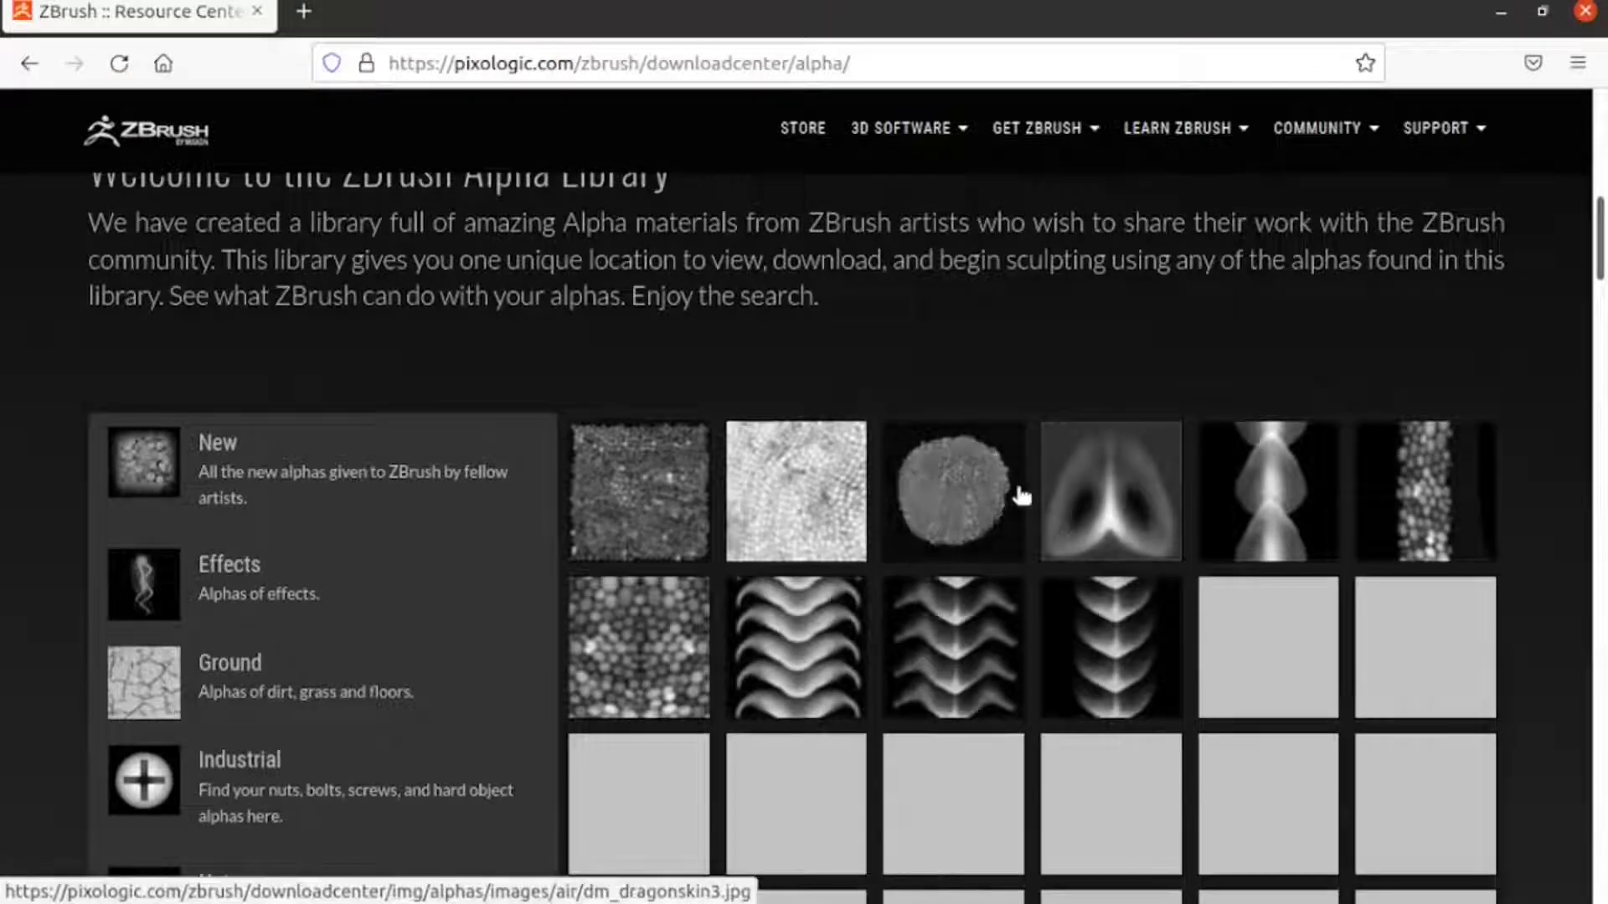
pyautogui.scroll(-3, 1022, 496)
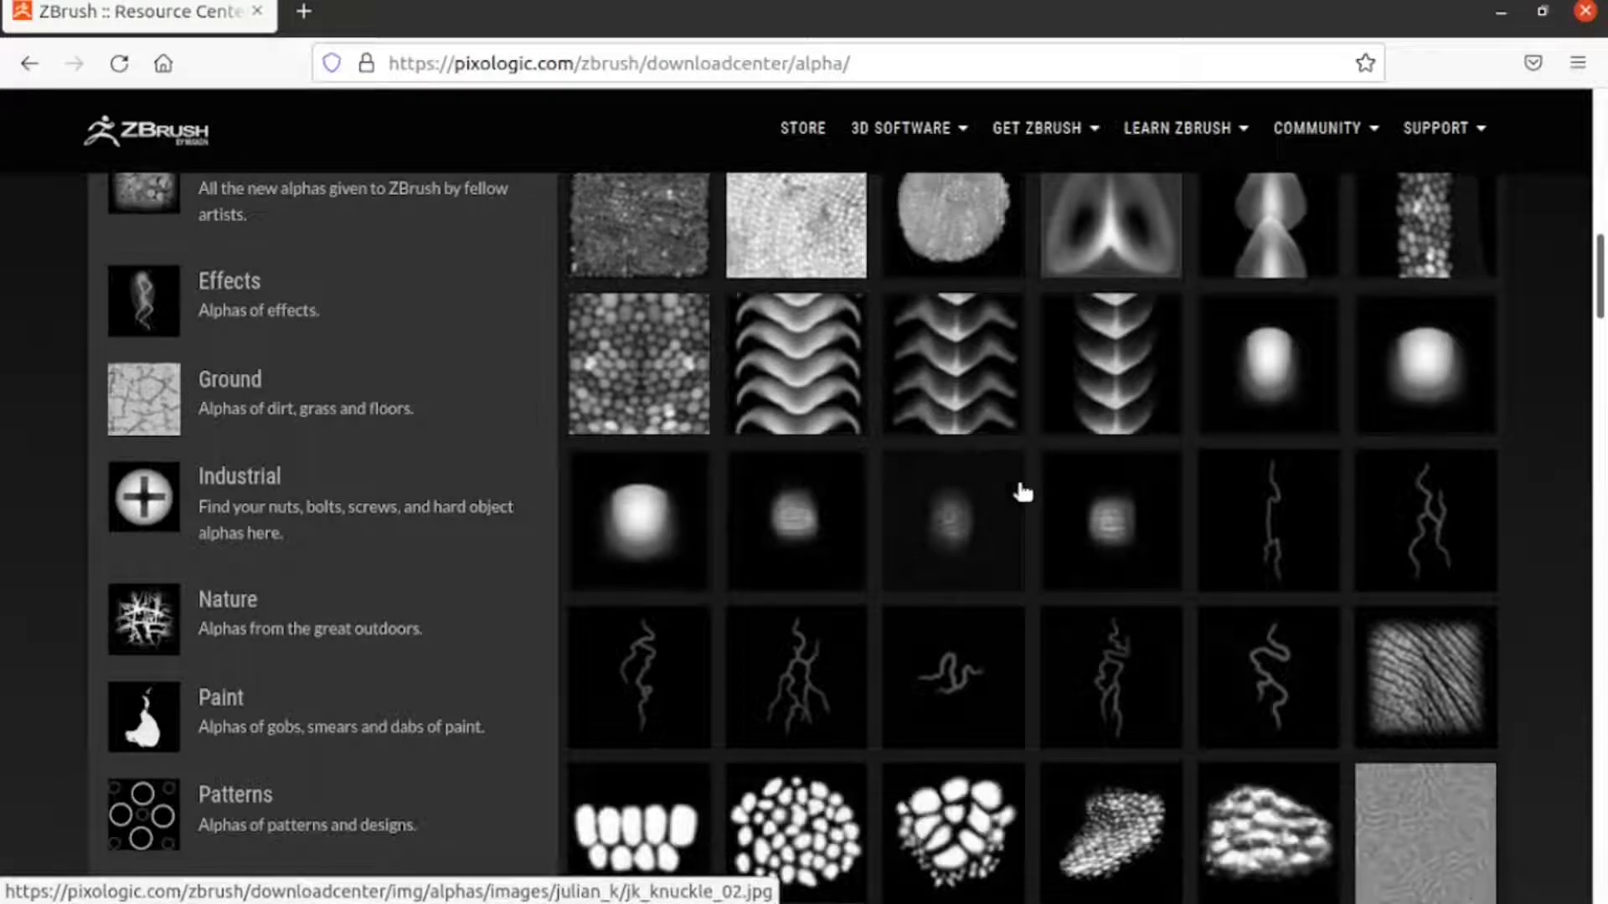
pyautogui.scroll(-2, 1192, 502)
pyautogui.scroll(-5, 1192, 502)
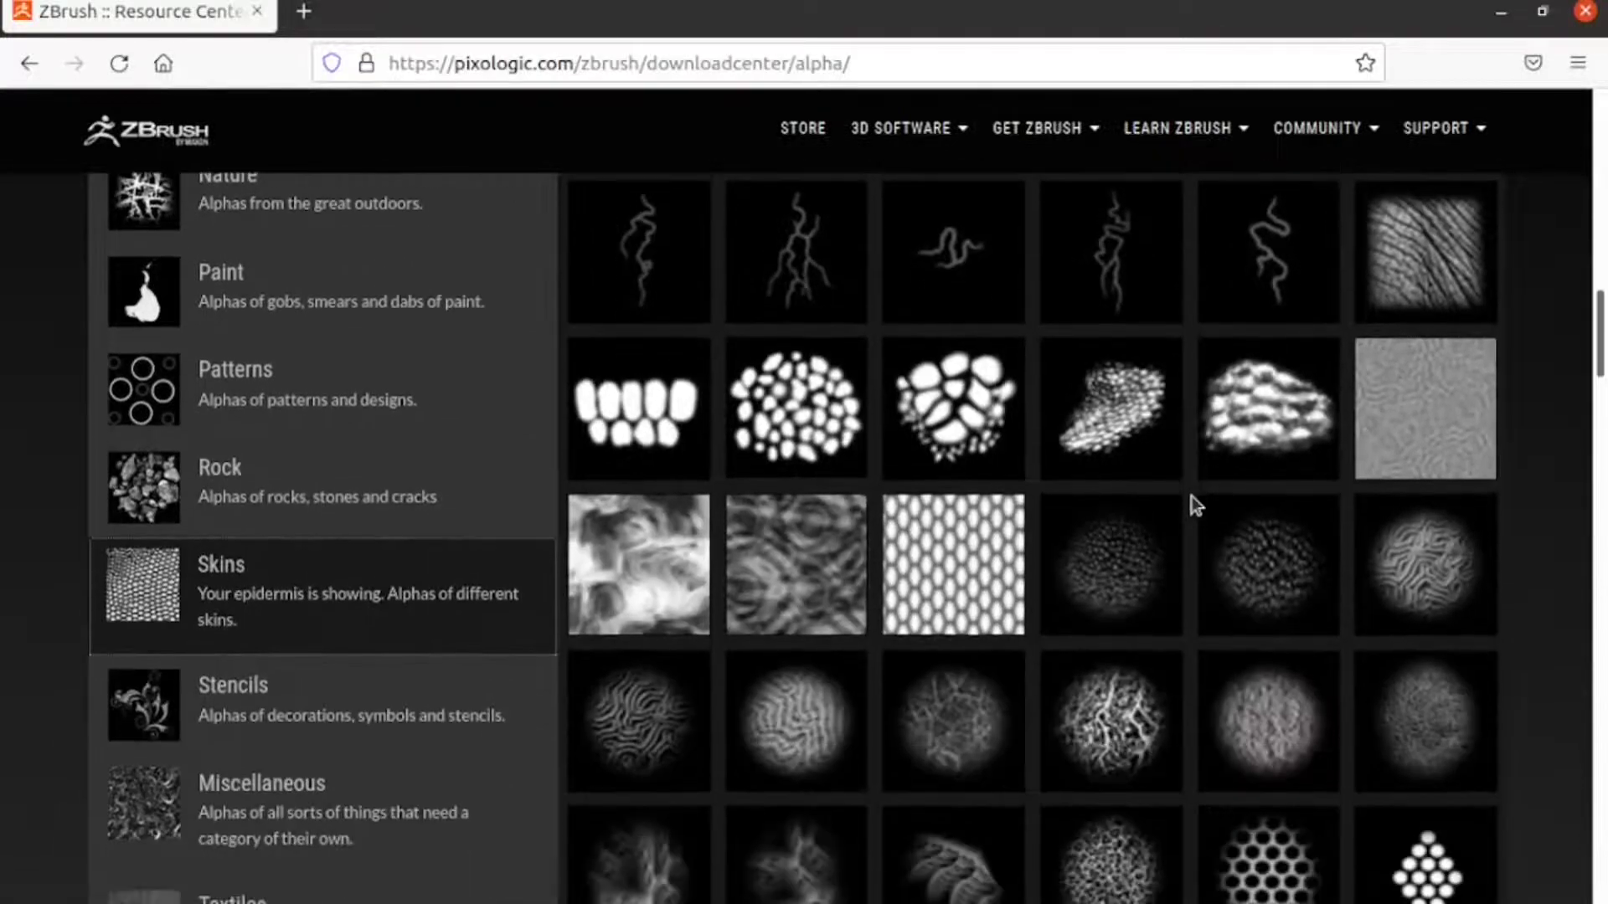
pyautogui.scroll(-3, 1093, 476)
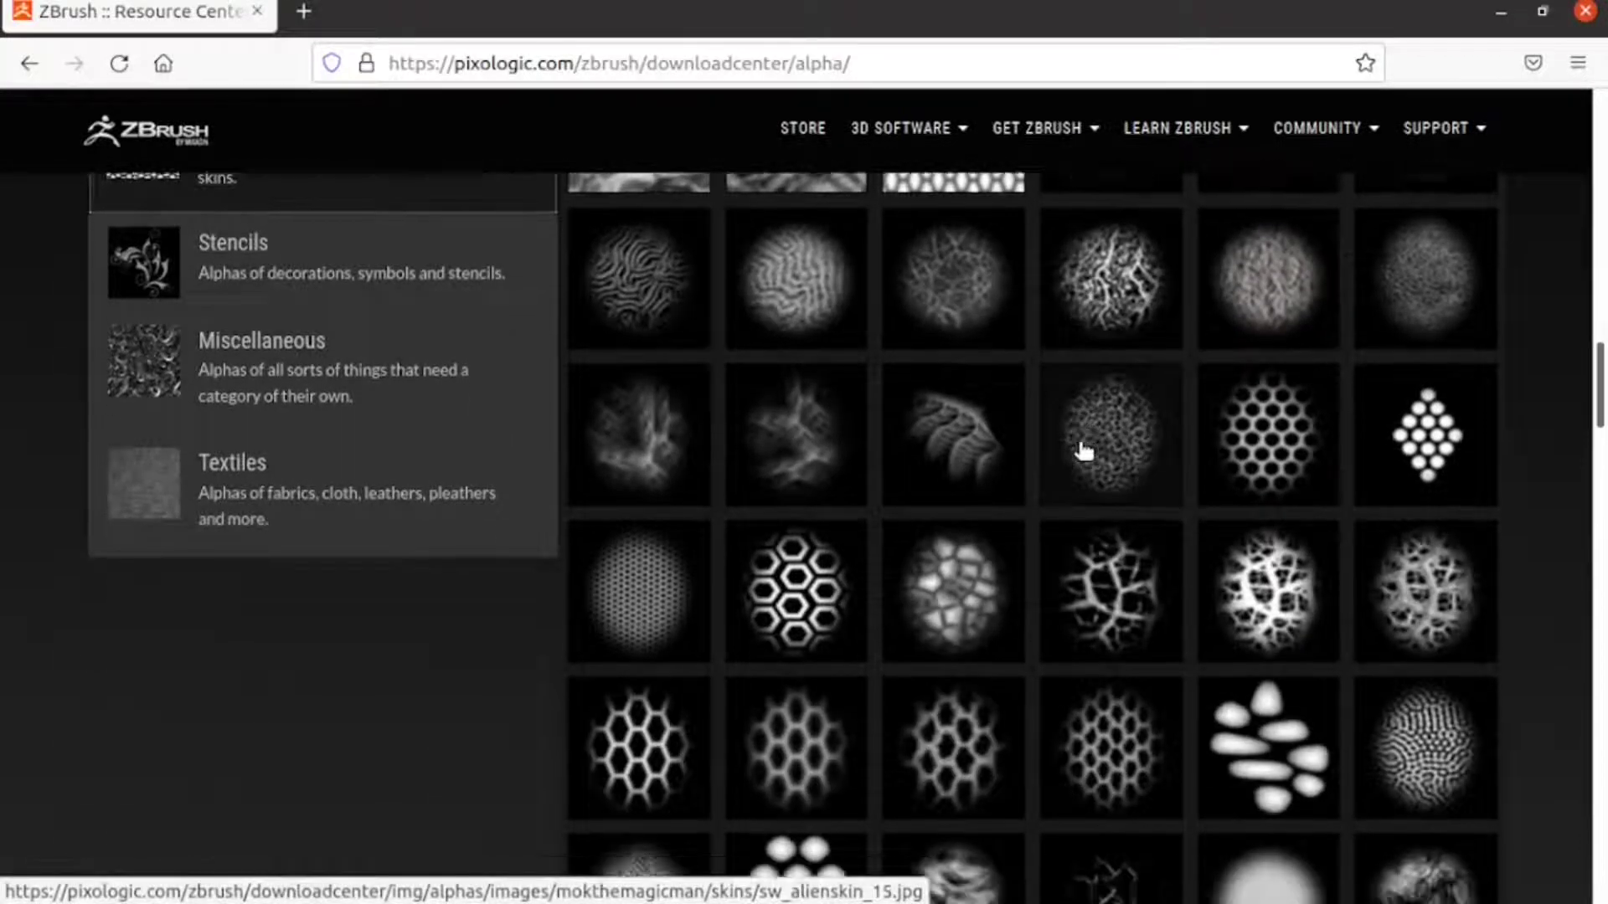
pyautogui.scroll(-3, 1083, 450)
pyautogui.scroll(-2, 1083, 451)
pyautogui.scroll(-3, 1083, 450)
pyautogui.scroll(-3, 1083, 450)
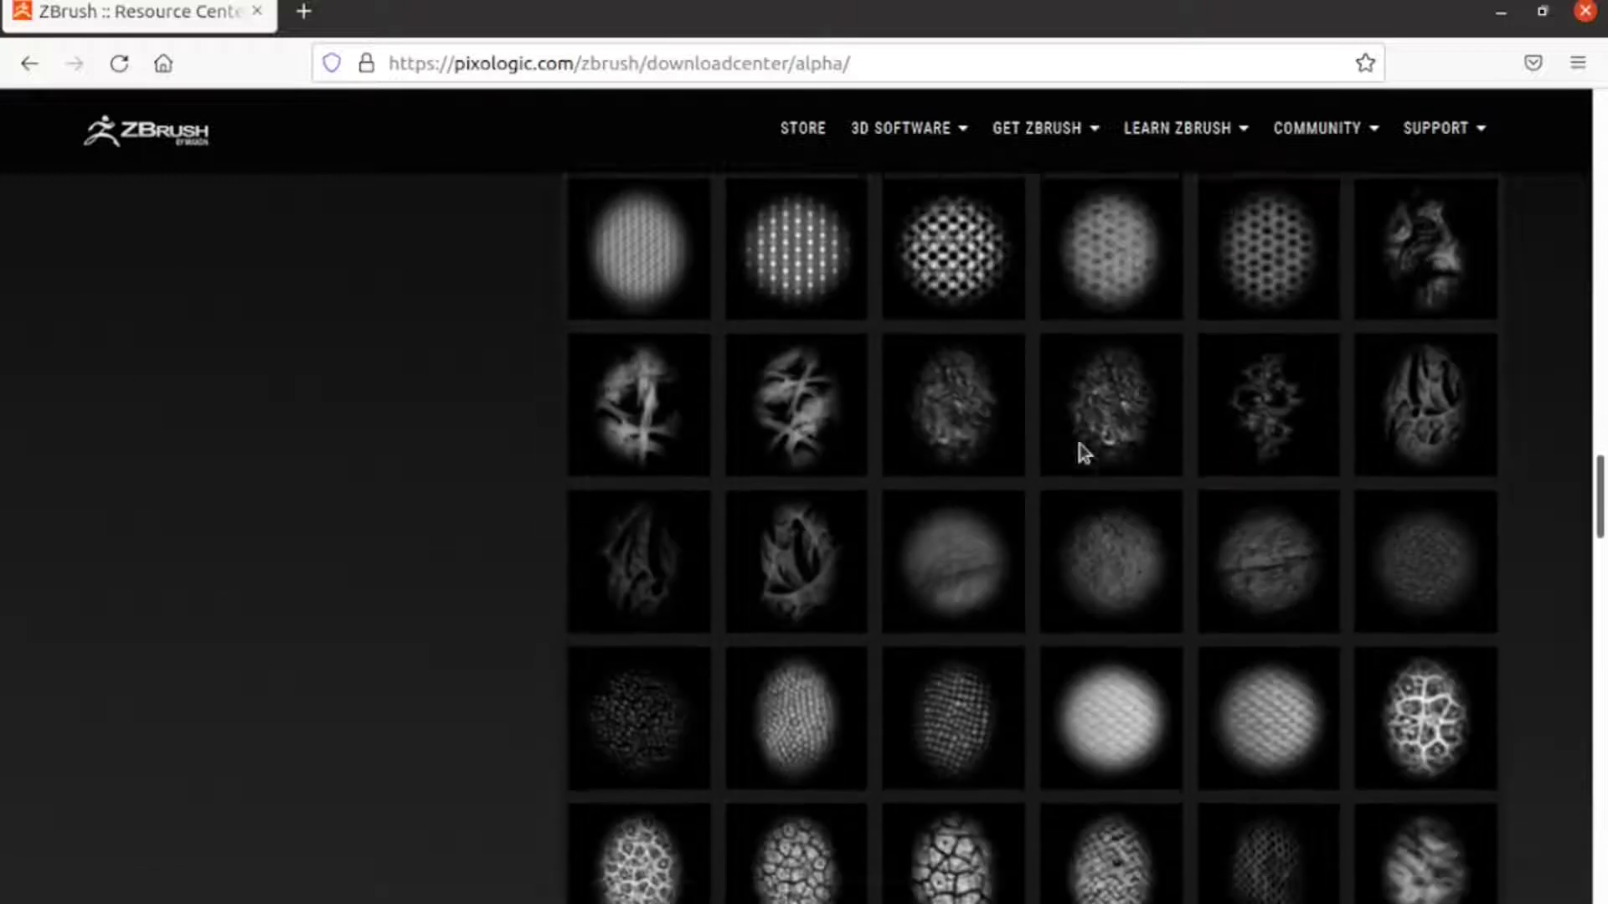
pyautogui.scroll(-1, 1083, 450)
pyautogui.scroll(-1, 1083, 450)
pyautogui.scroll(-3, 1077, 448)
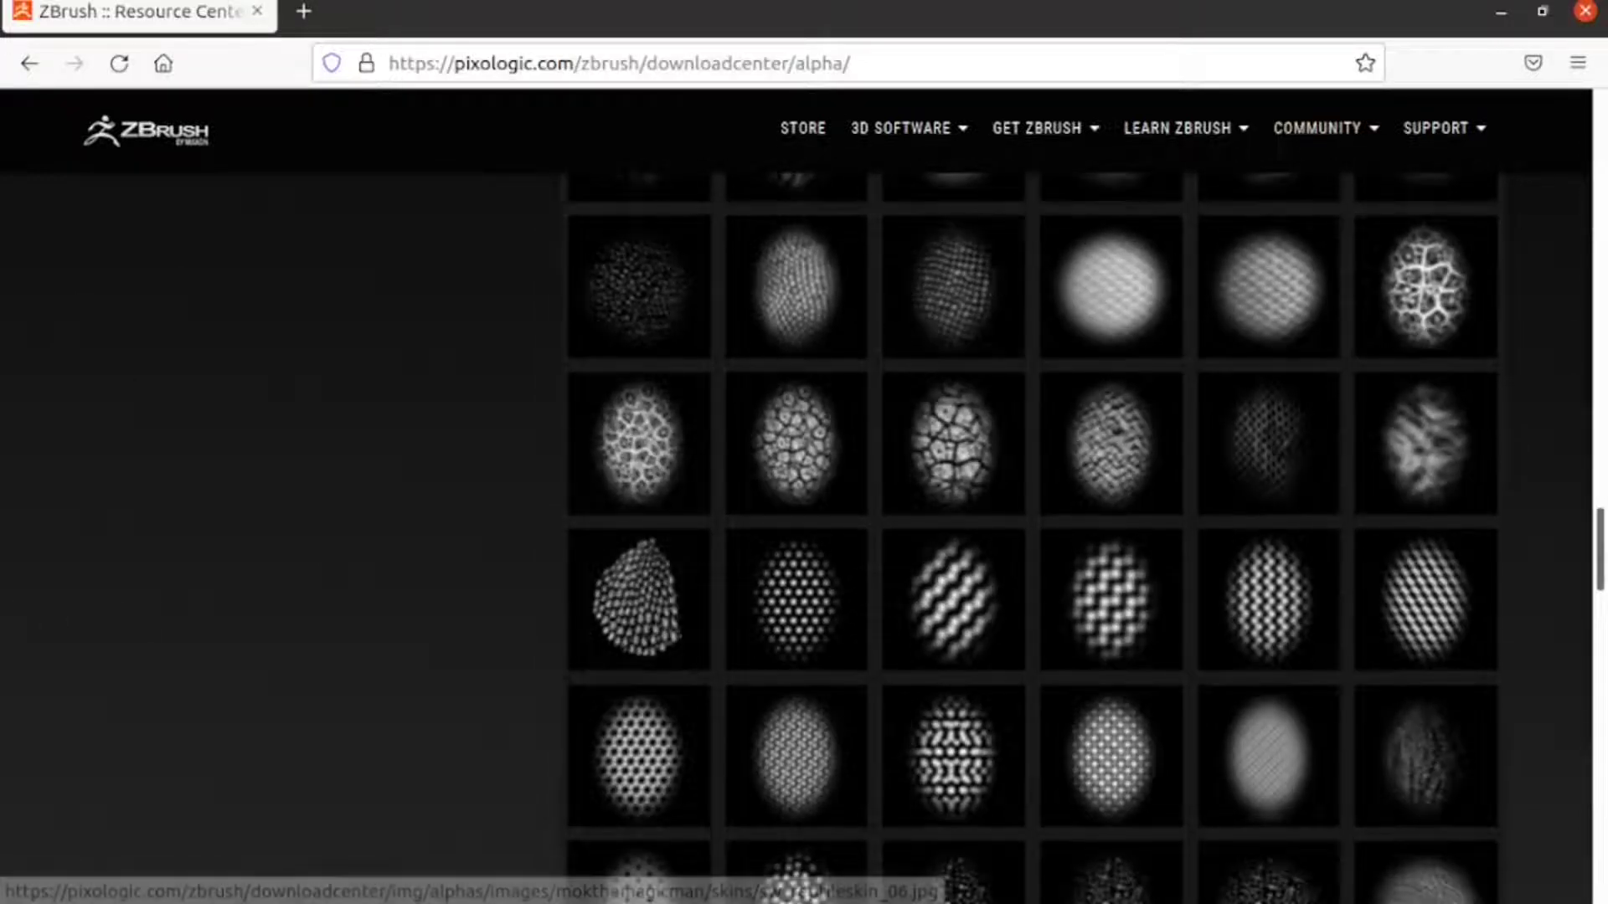
pyautogui.scroll(2, 707, 380)
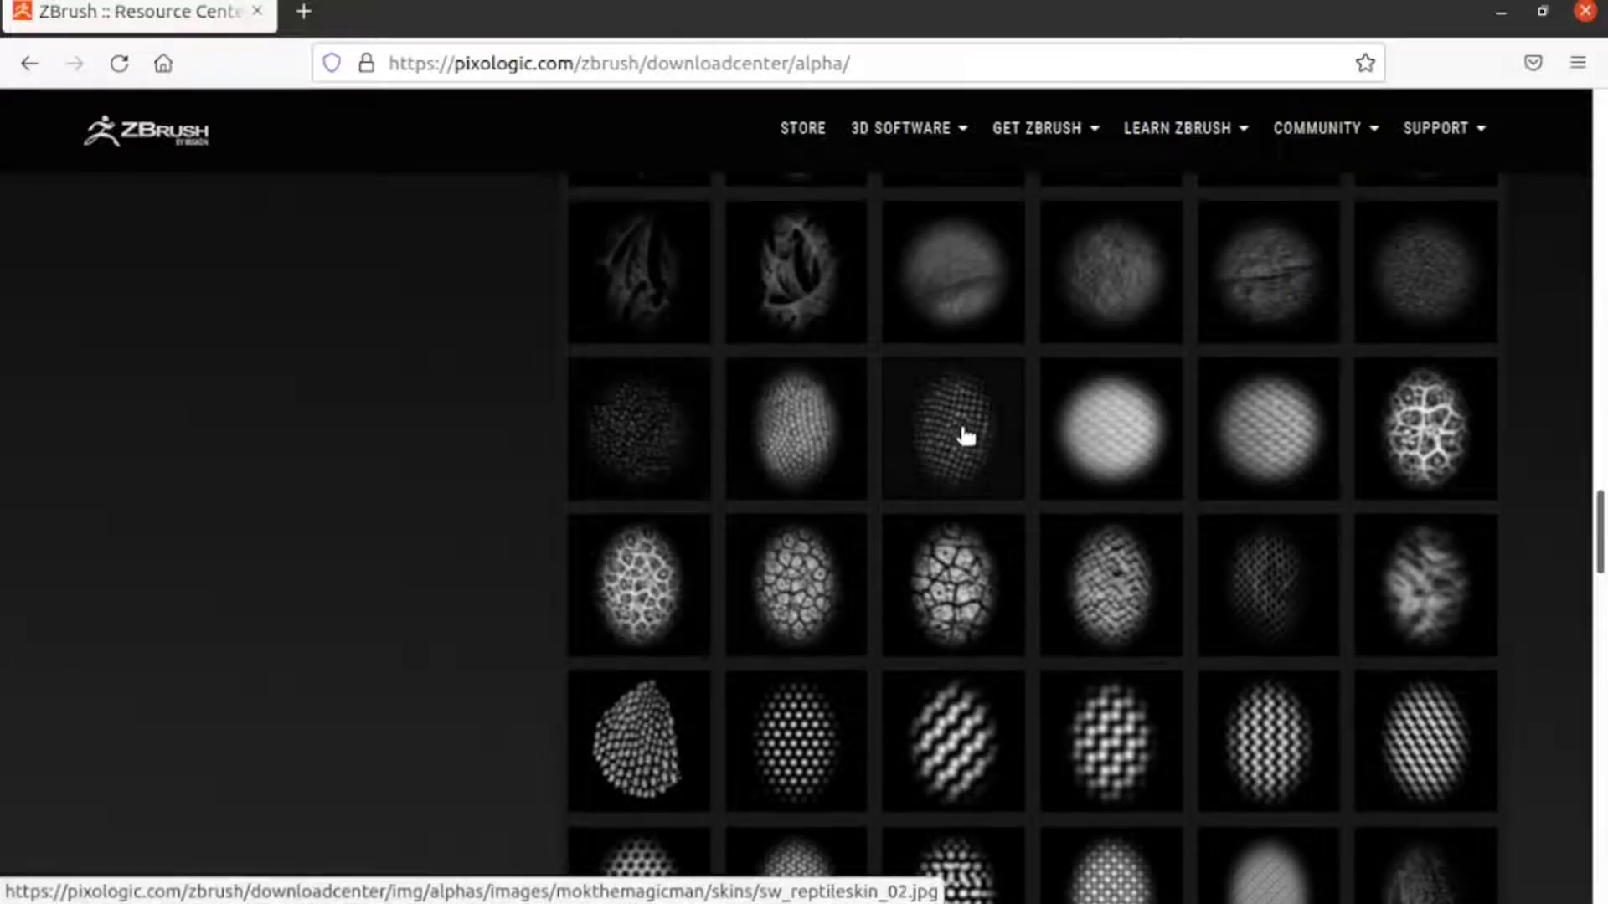
# Save the full-size sw_reptileskin_02.jpg alpha to the Descargas folder, then return to Blender.
pyautogui.rightClick(982, 435)
pyautogui.click(1001, 438)
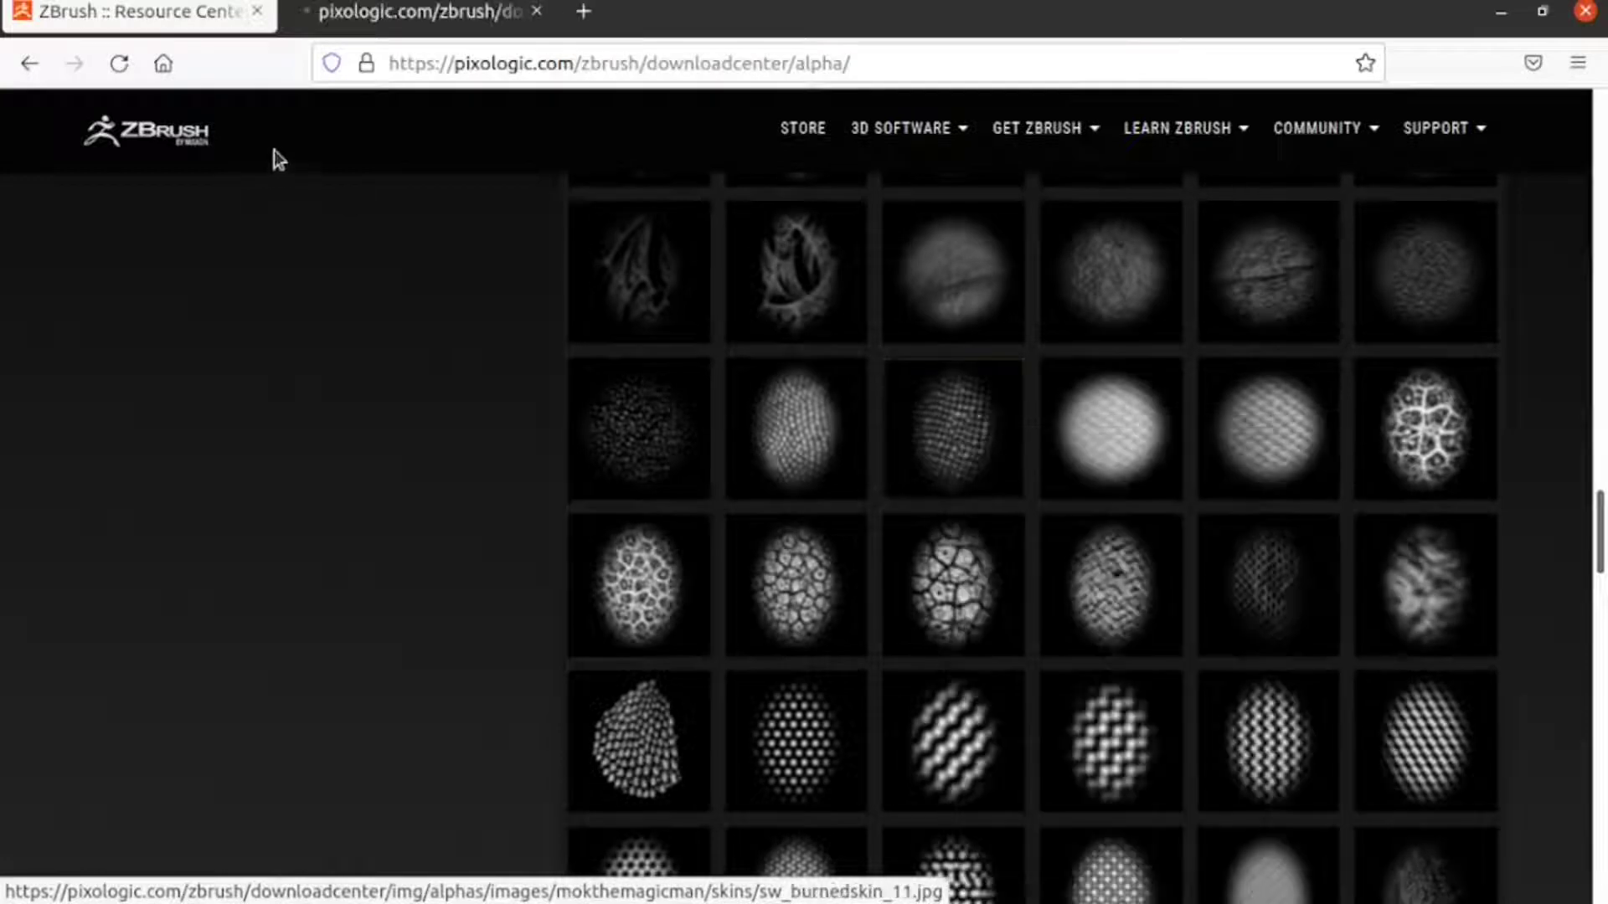
pyautogui.click(410, 10)
pyautogui.rightClick(902, 450)
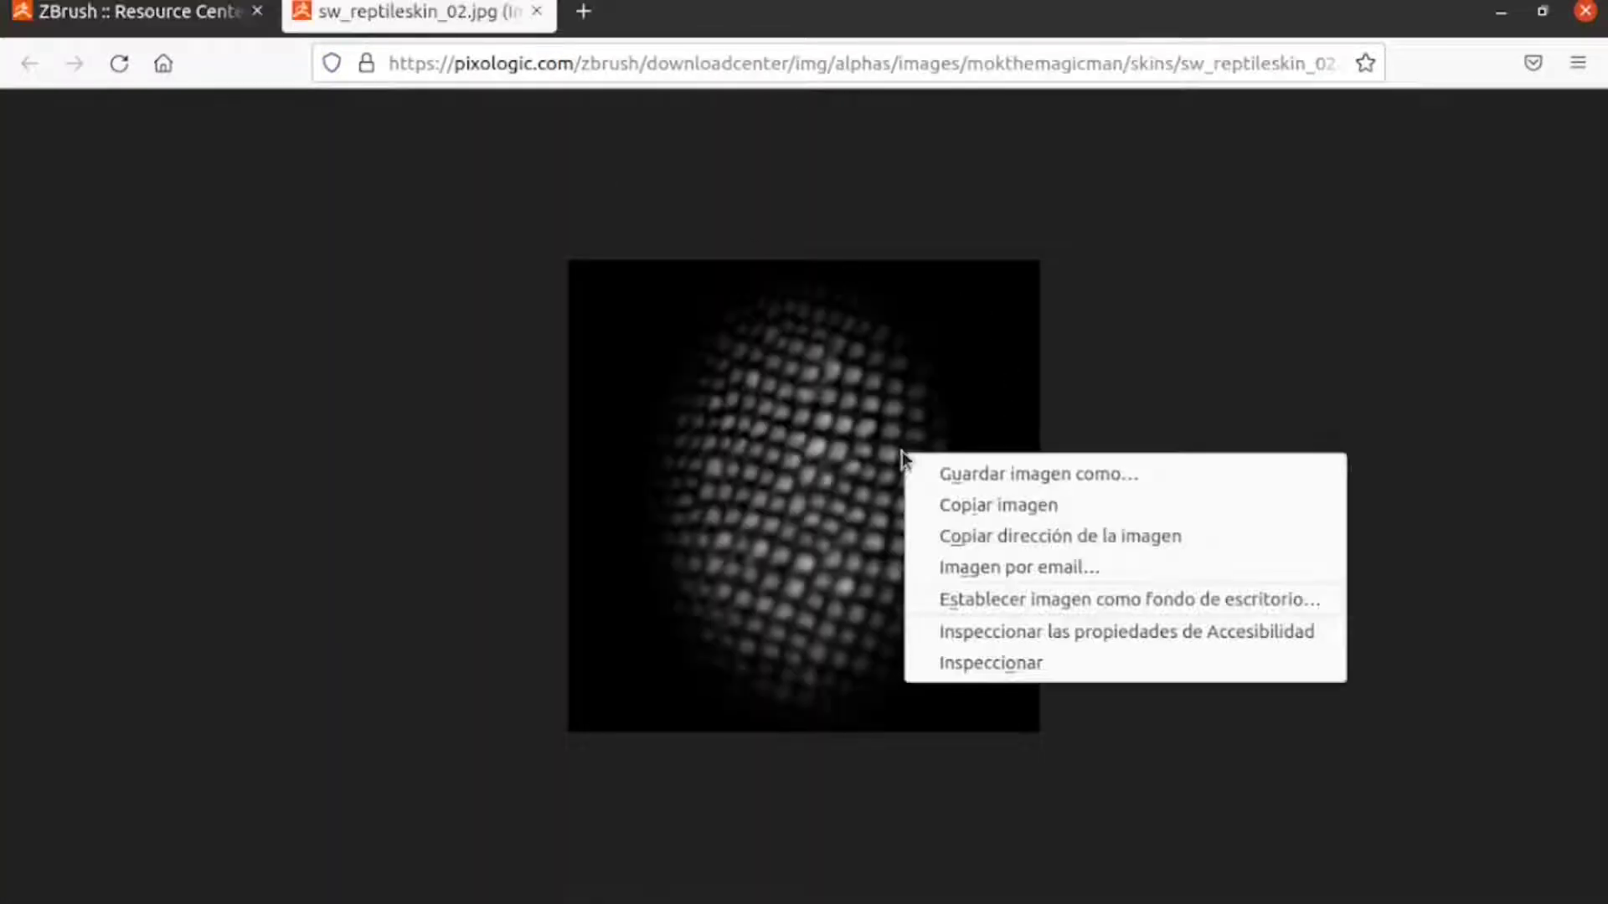
pyautogui.click(981, 474)
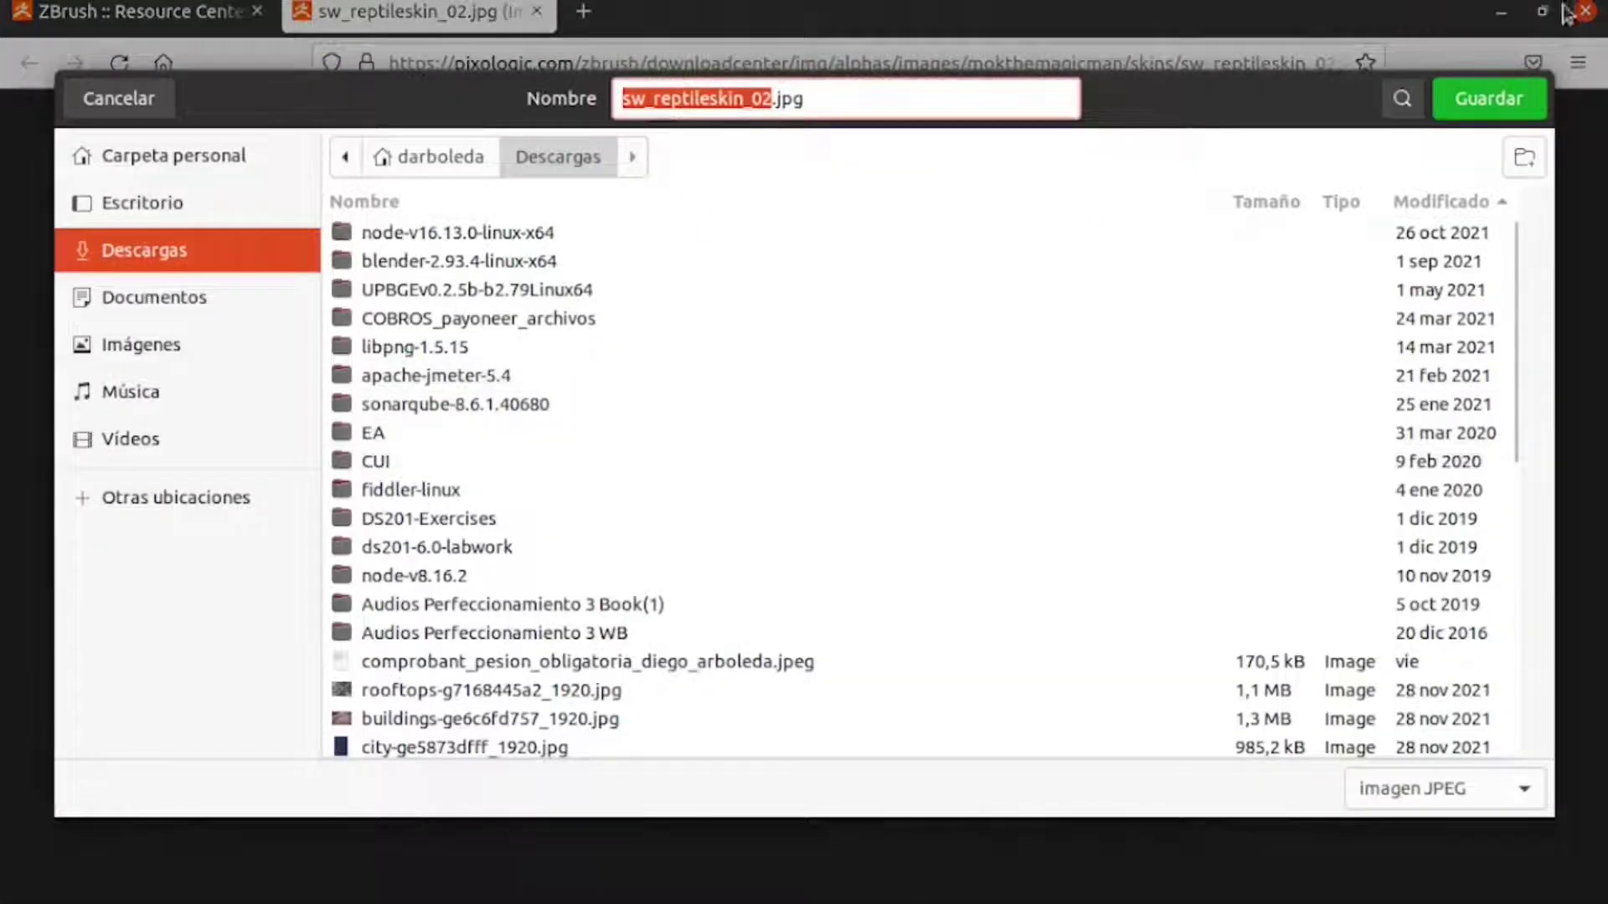
pyautogui.click(1481, 111)
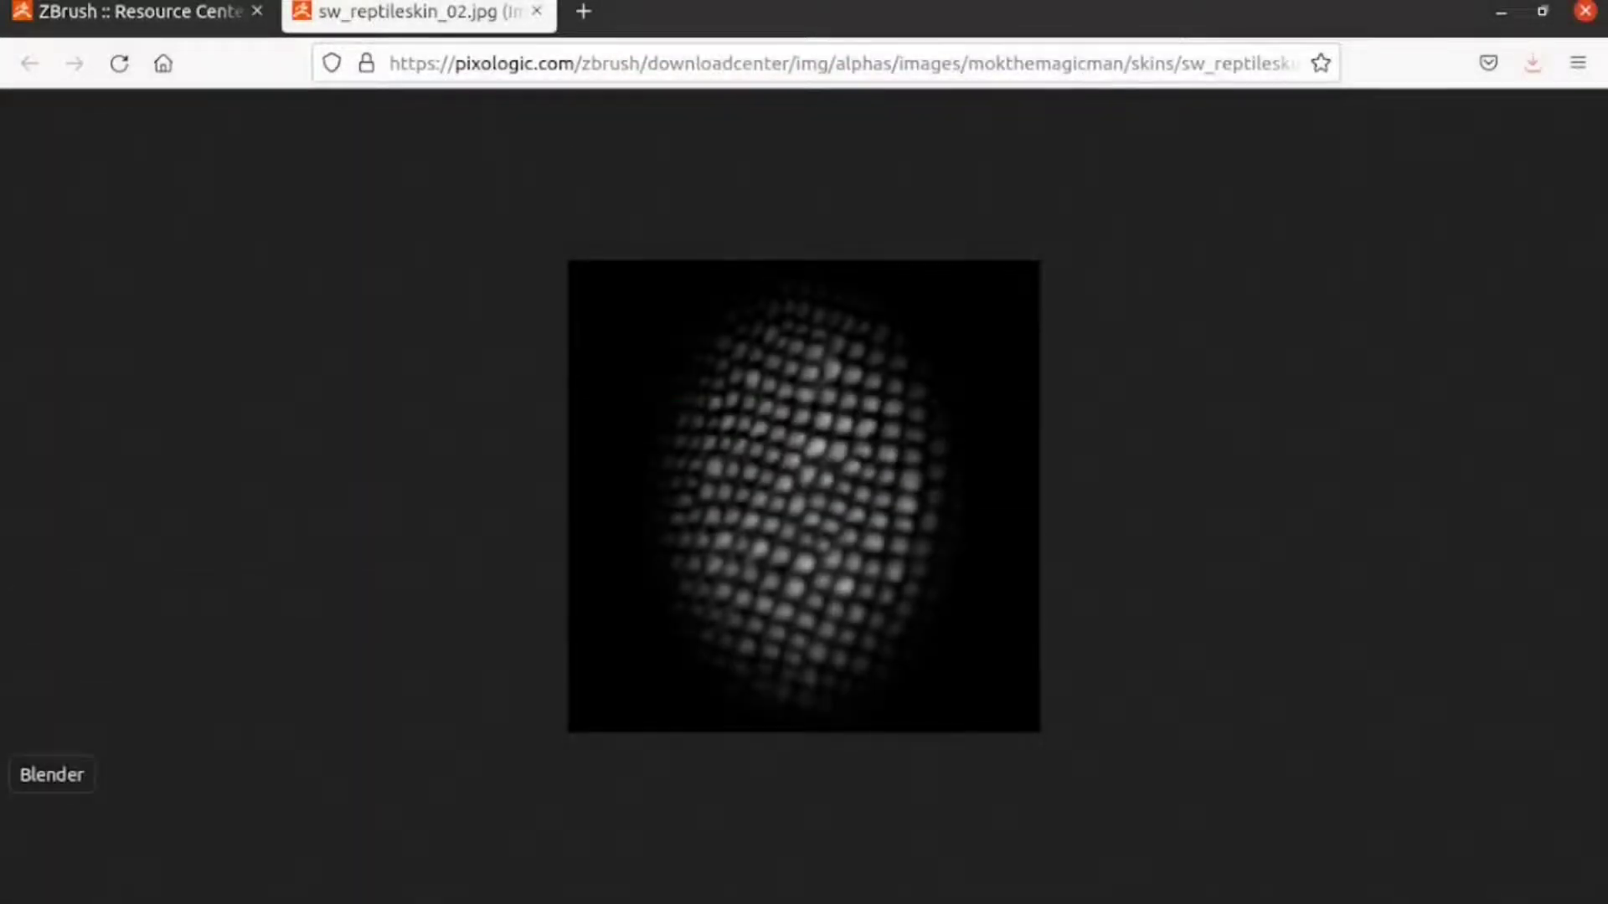
pyautogui.click(7, 775)
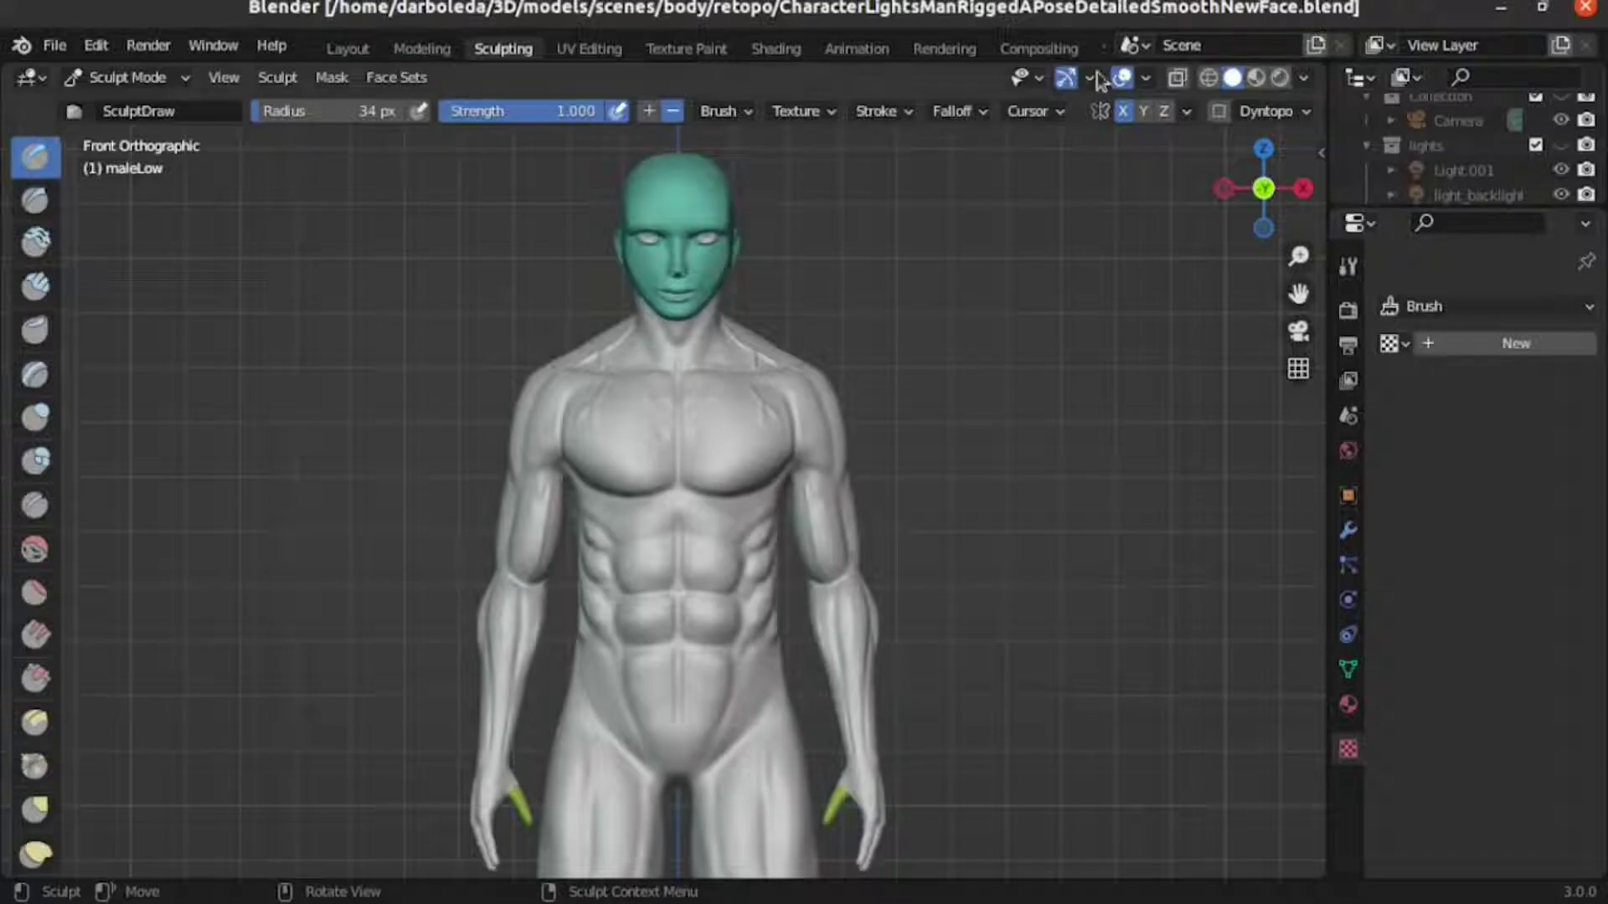
# Create a new brush image texture loaded from sw_pores_02.jpg in the brushes folder.
pyautogui.click(1531, 351)
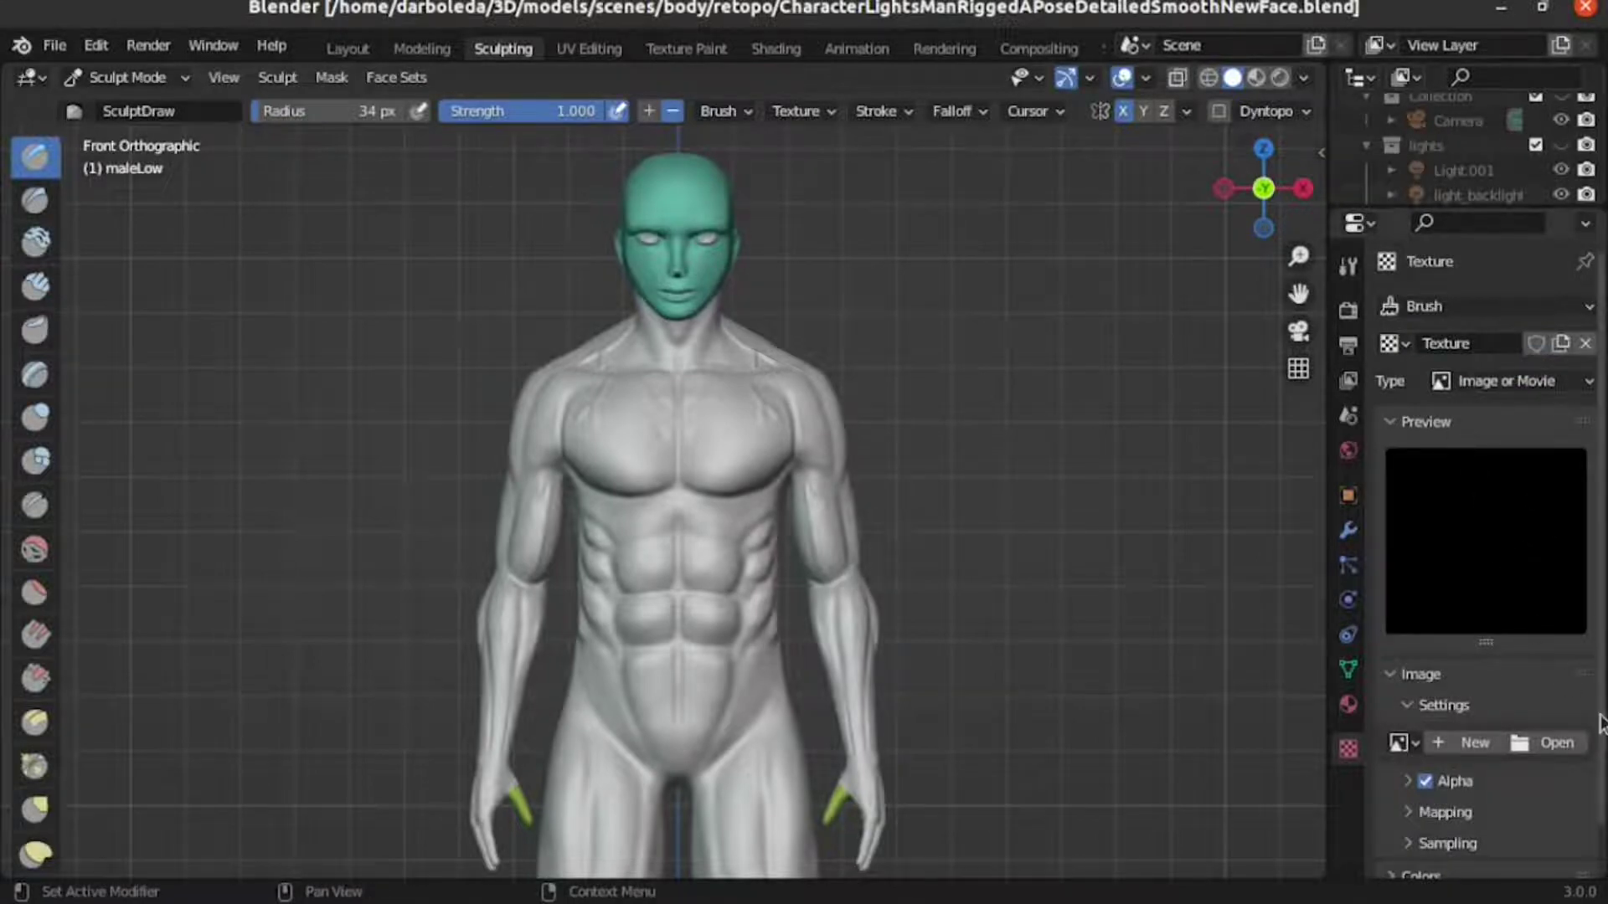
pyautogui.click(1554, 743)
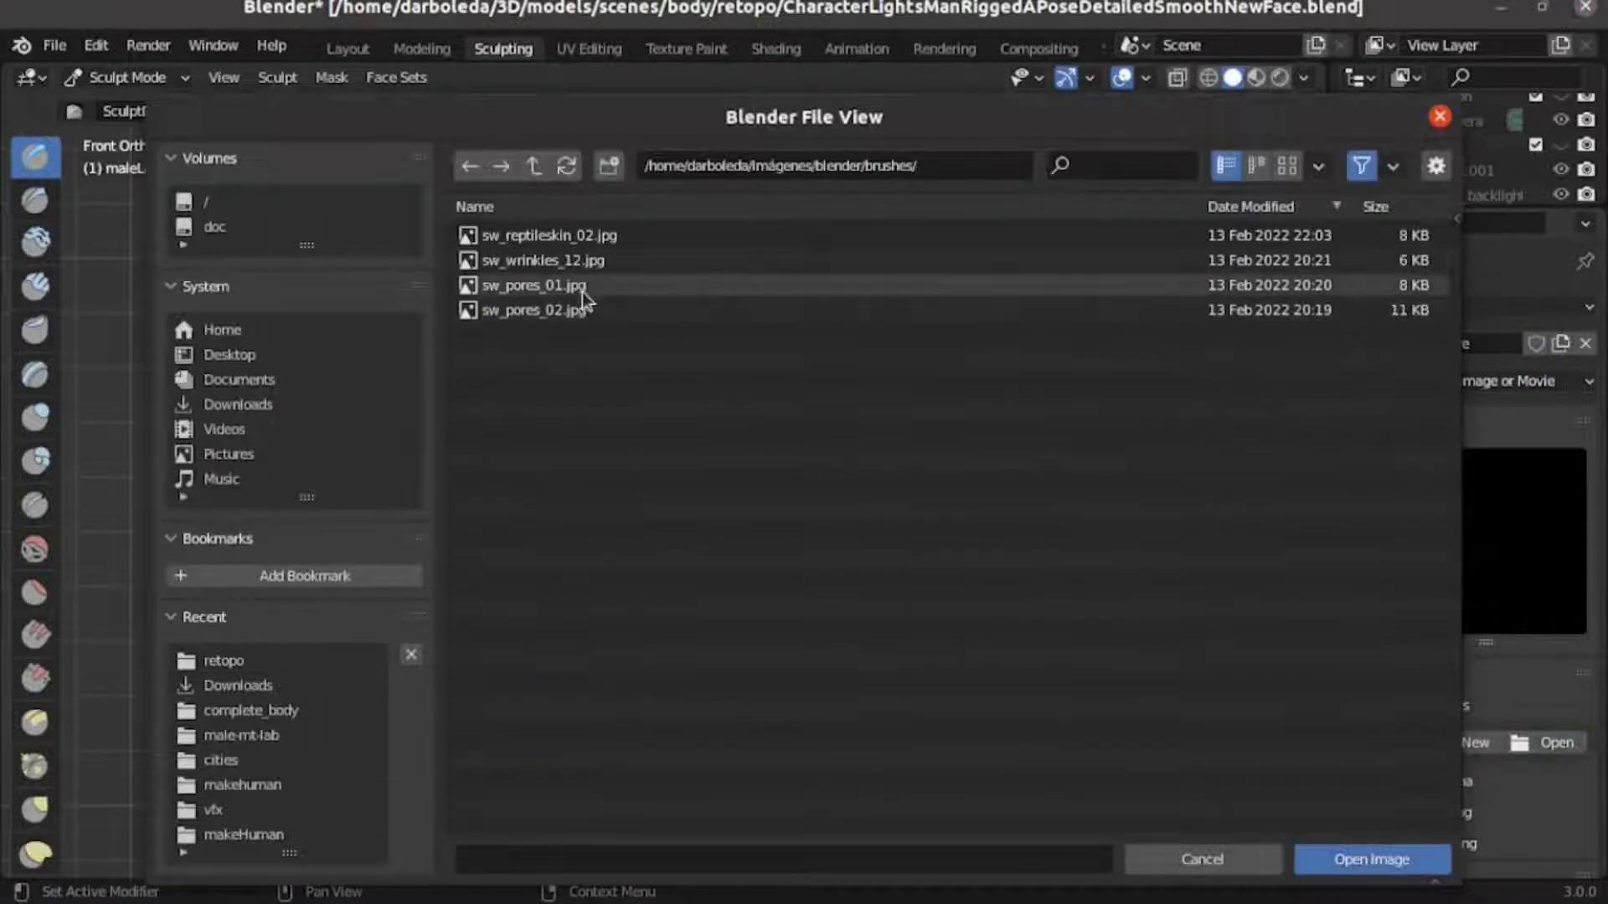
pyautogui.click(554, 290)
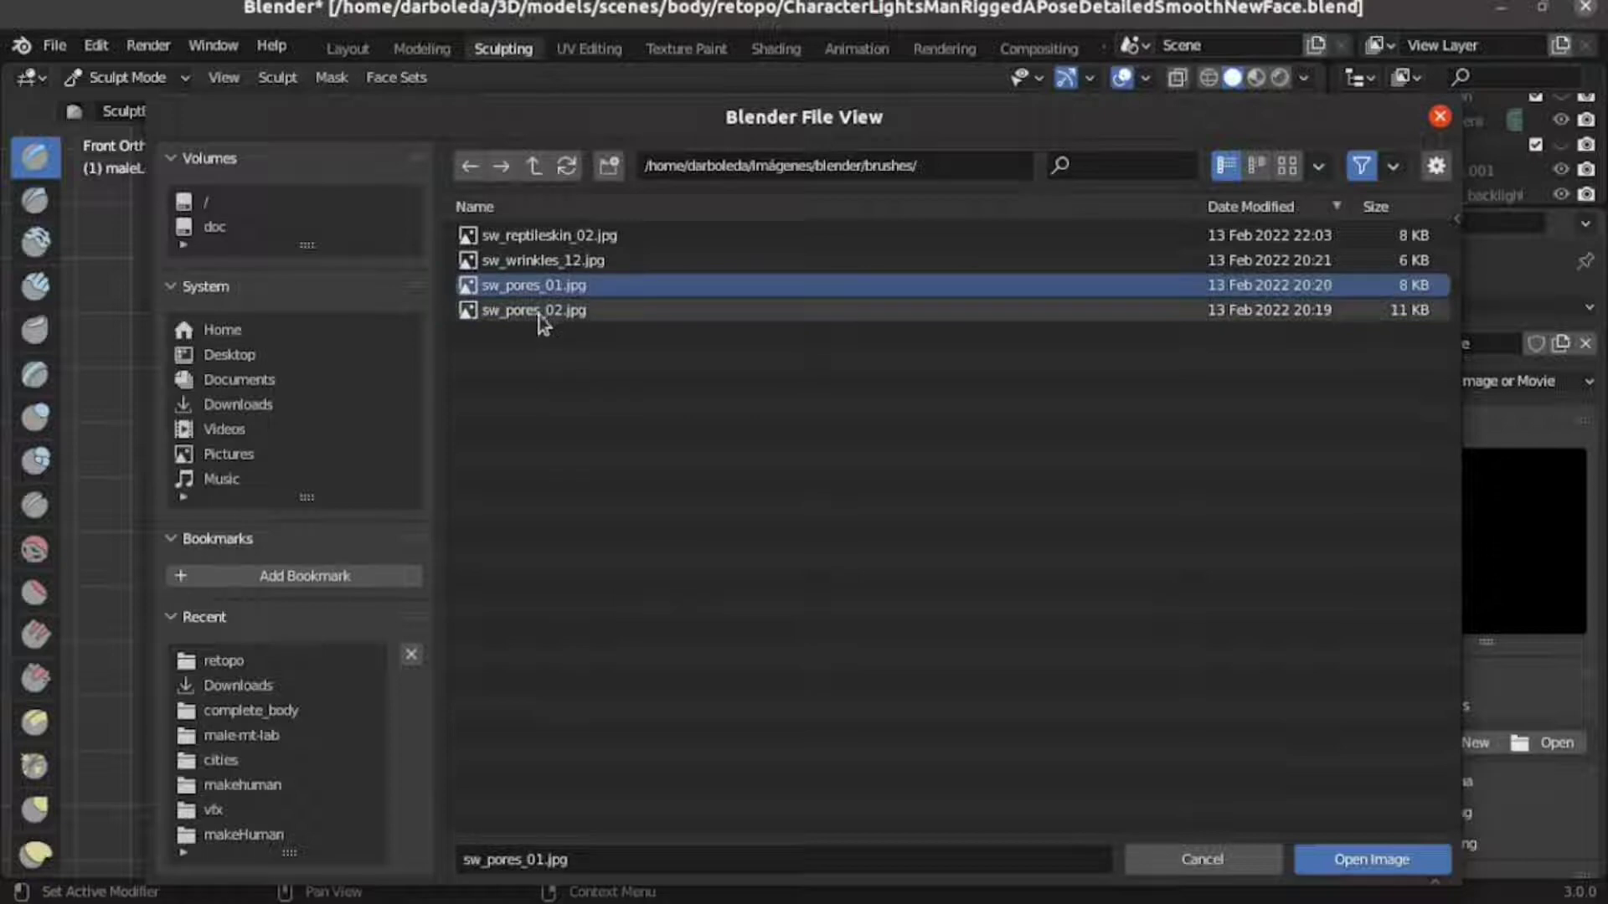
pyautogui.doubleClick(539, 315)
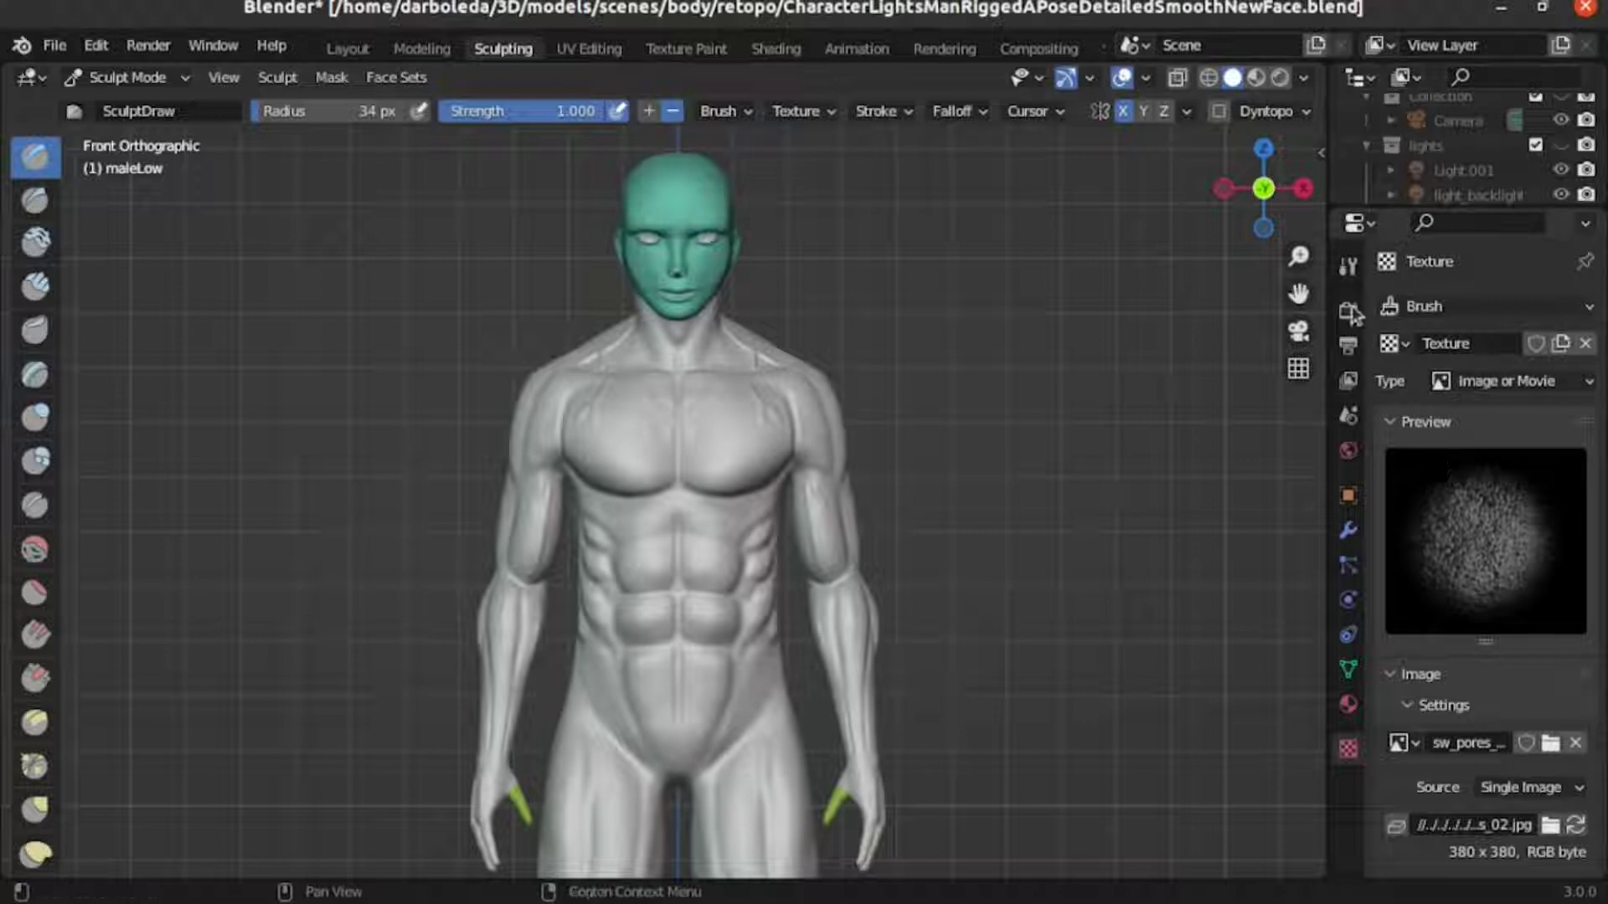
# Set the brush texture mapping to View Plane.
pyautogui.click(1349, 270)
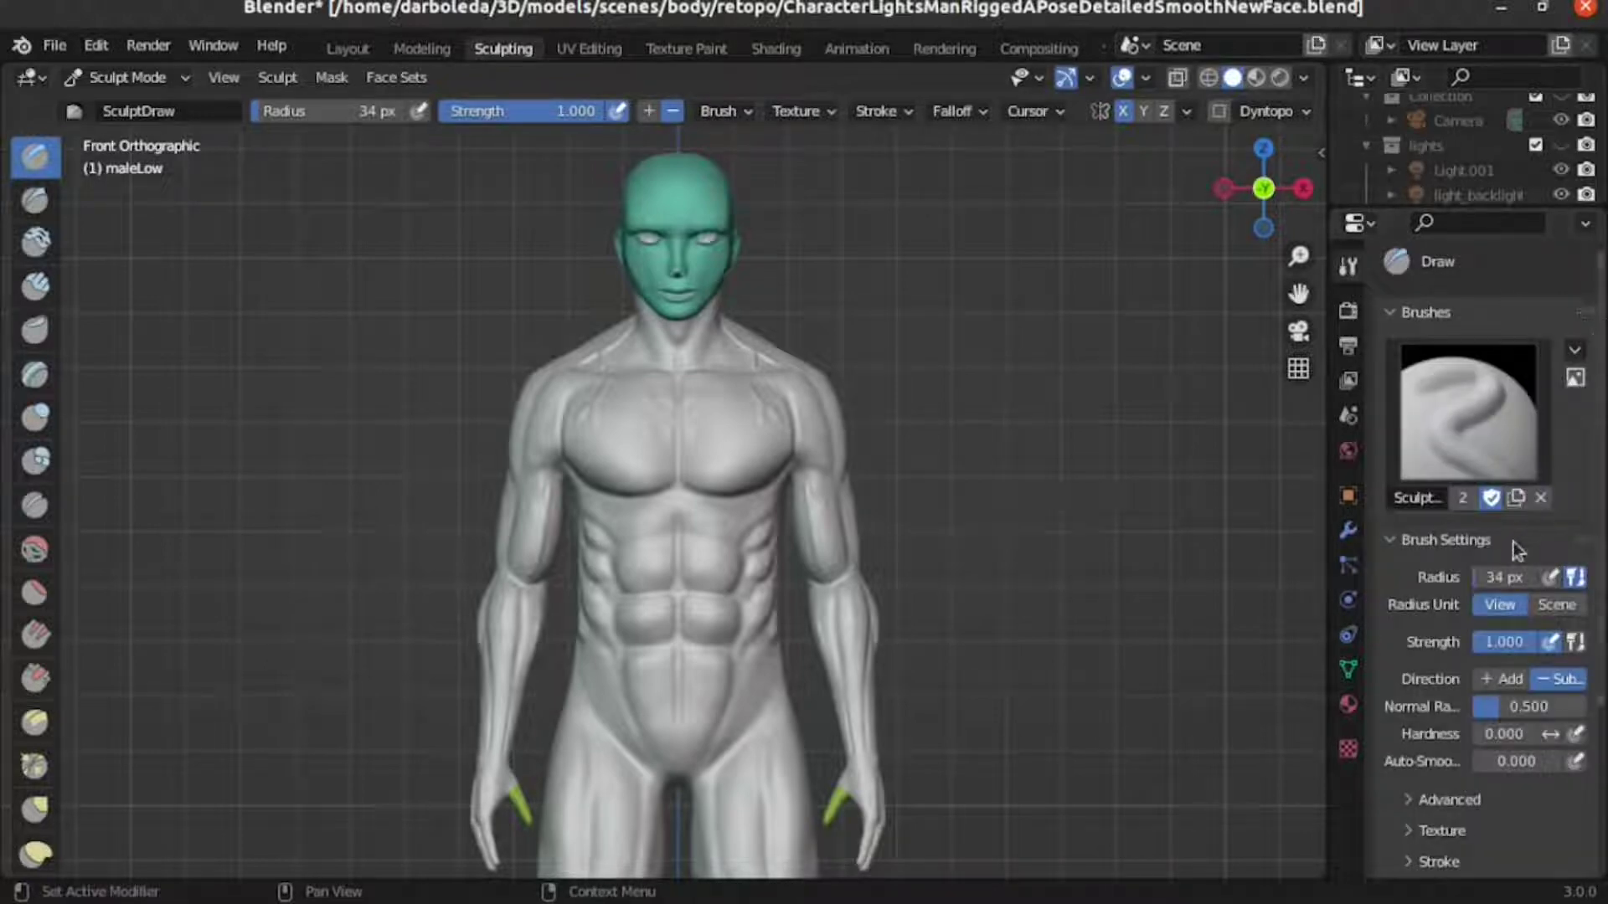
pyautogui.scroll(-4, 1463, 539)
pyautogui.scroll(-2, 1482, 620)
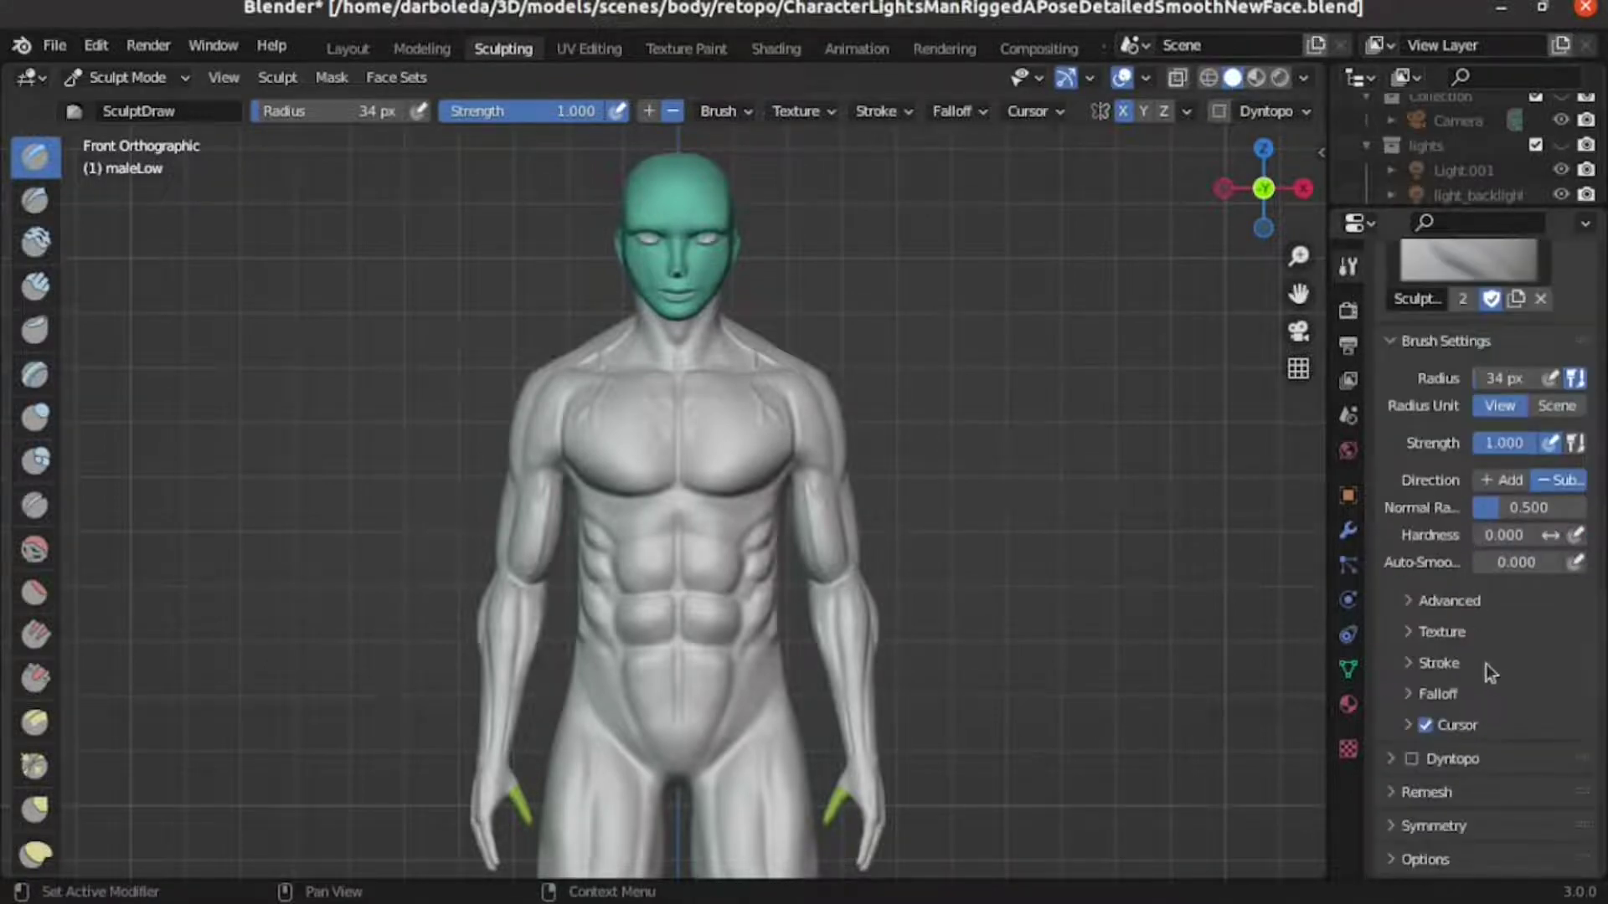
pyautogui.click(1406, 634)
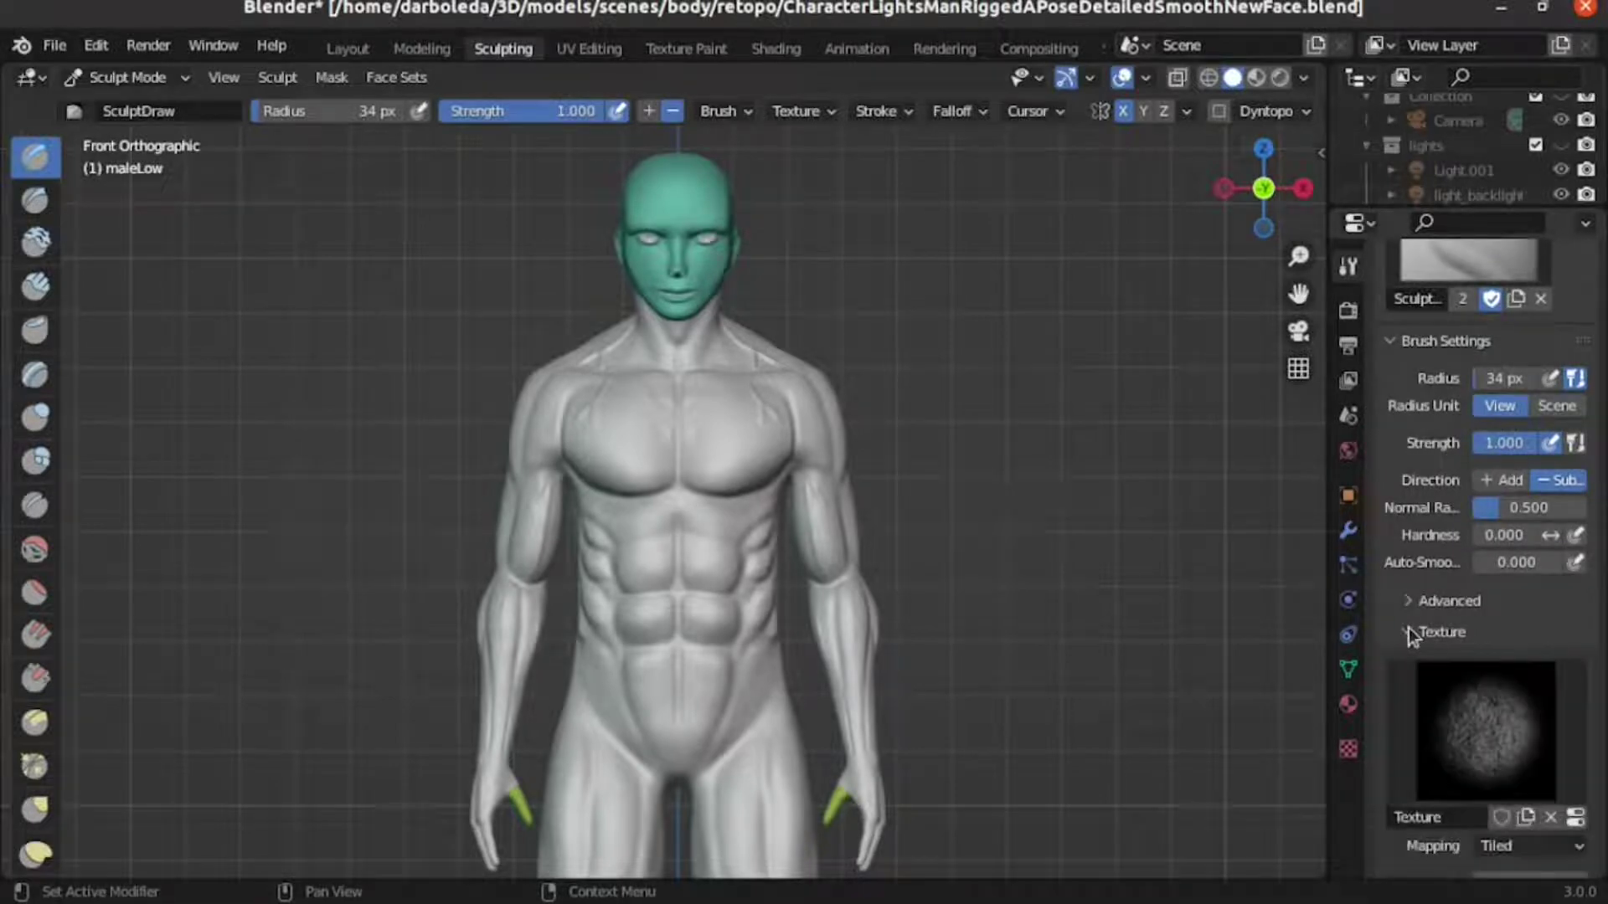
pyautogui.scroll(-2, 1409, 626)
pyautogui.scroll(-3, 1408, 626)
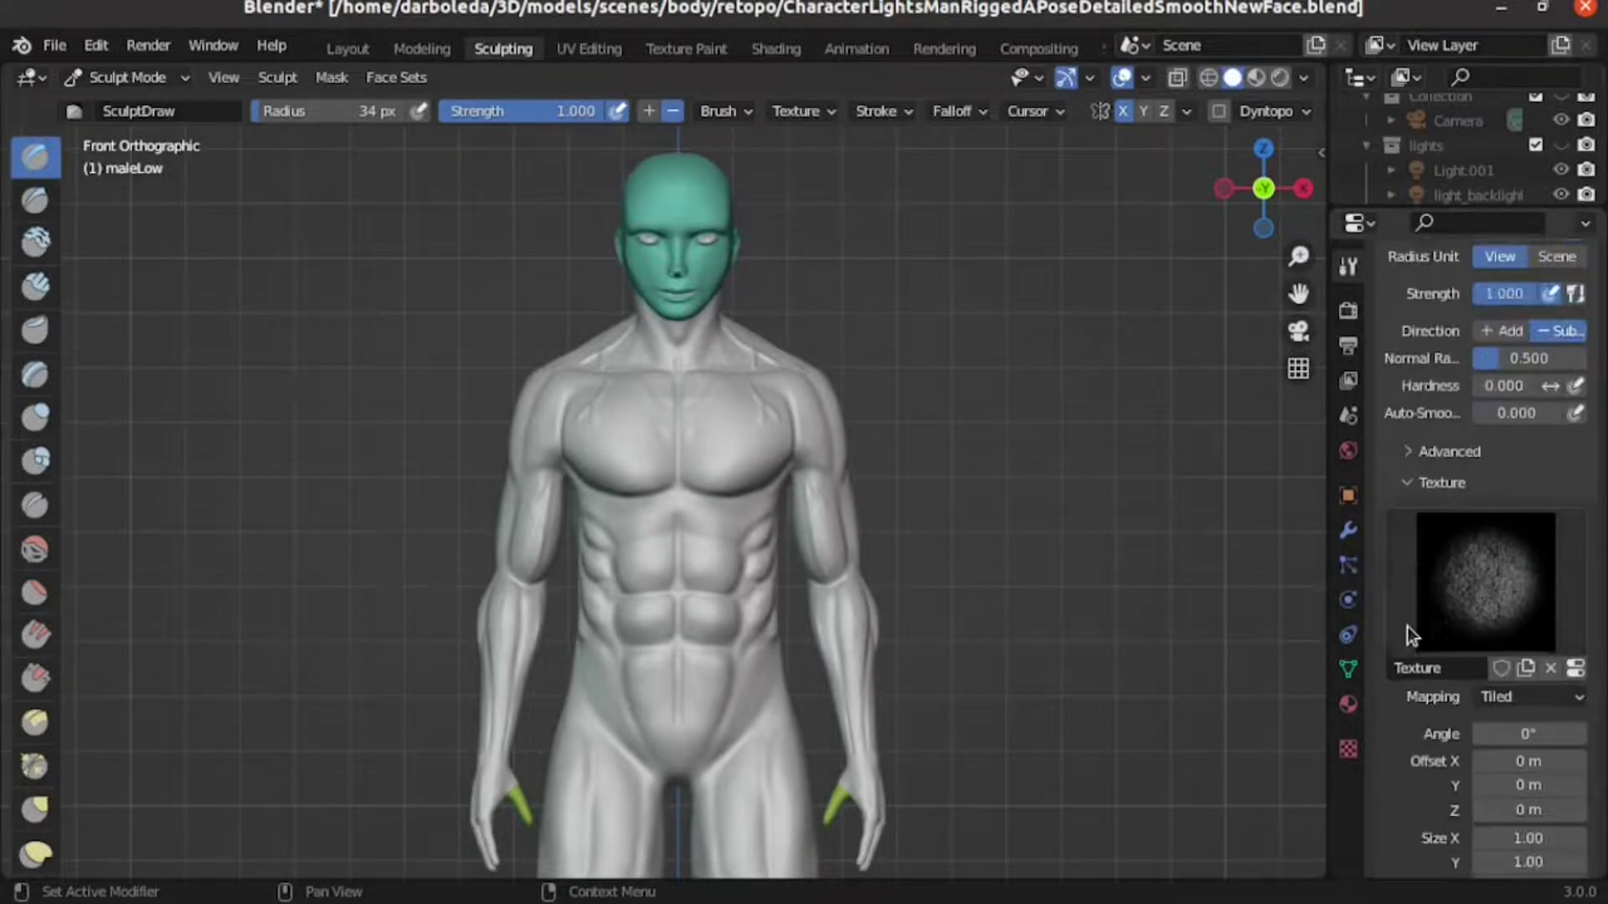
pyautogui.click(1551, 702)
pyautogui.click(1494, 663)
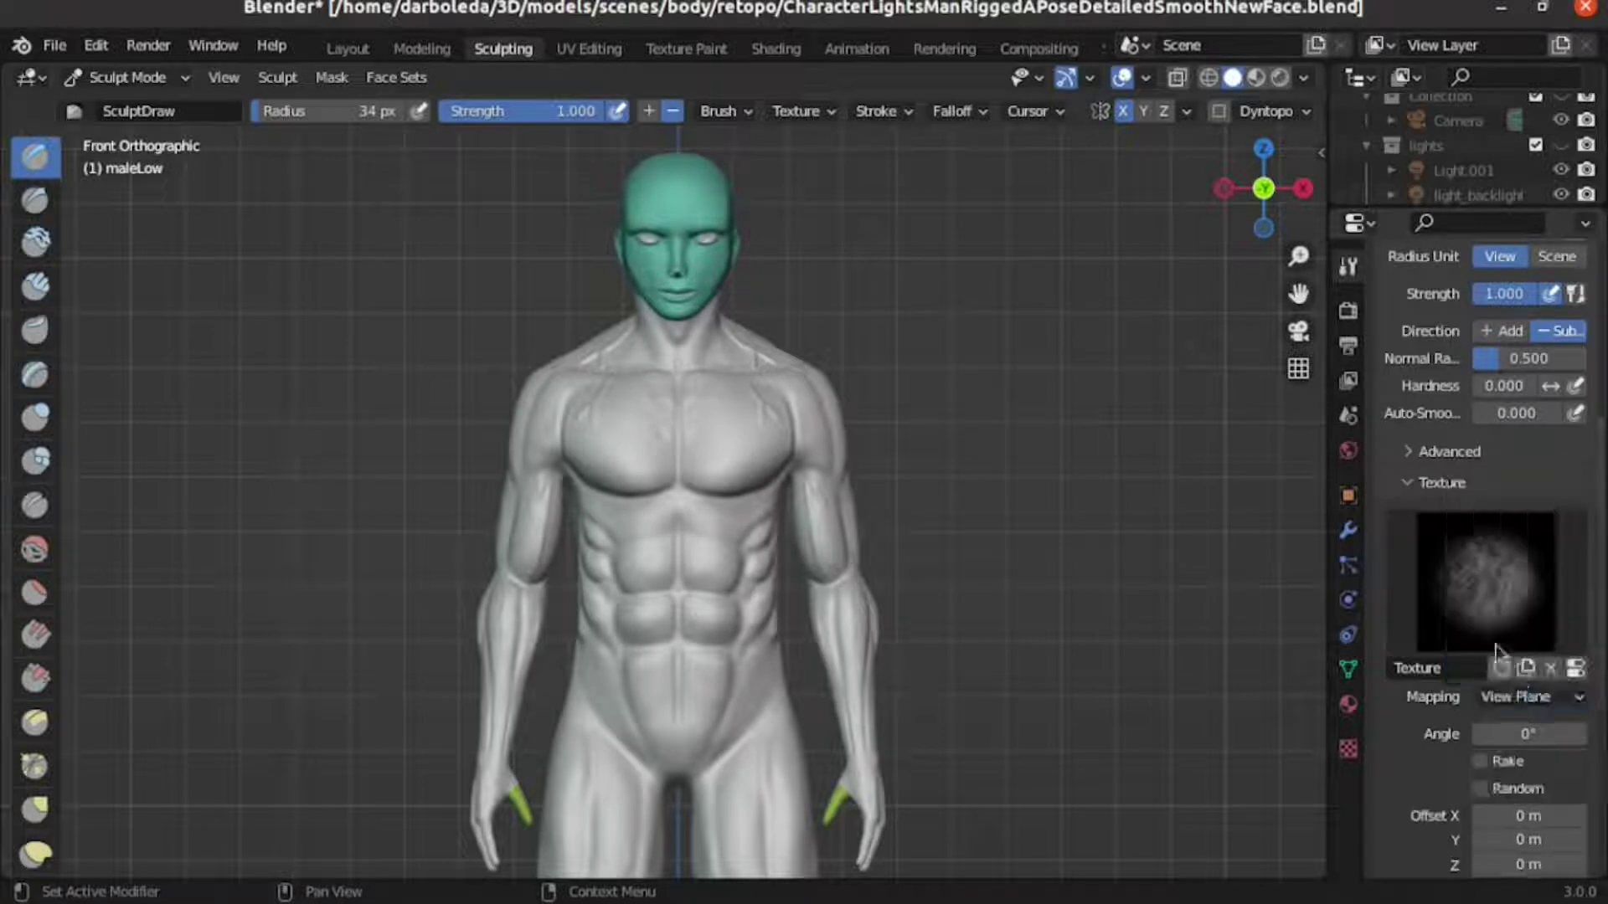
# Set the brush stroke method to Anchored.
pyautogui.scroll(-5, 1410, 546)
pyautogui.scroll(-5, 1410, 548)
pyautogui.scroll(-5, 1410, 546)
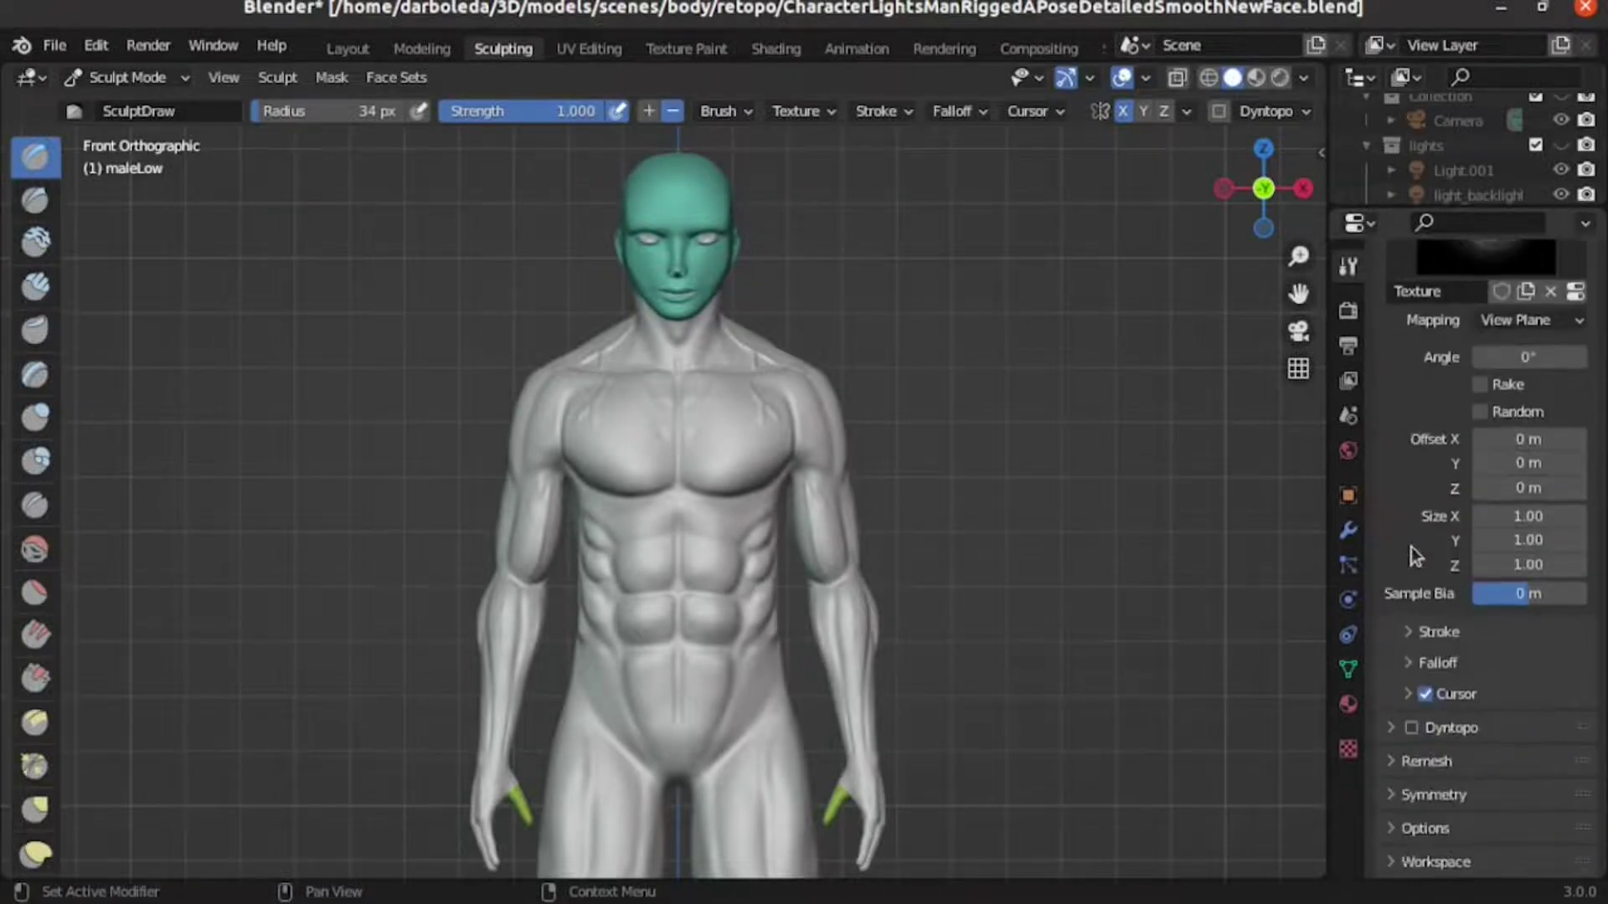
pyautogui.click(1419, 629)
pyautogui.click(1545, 672)
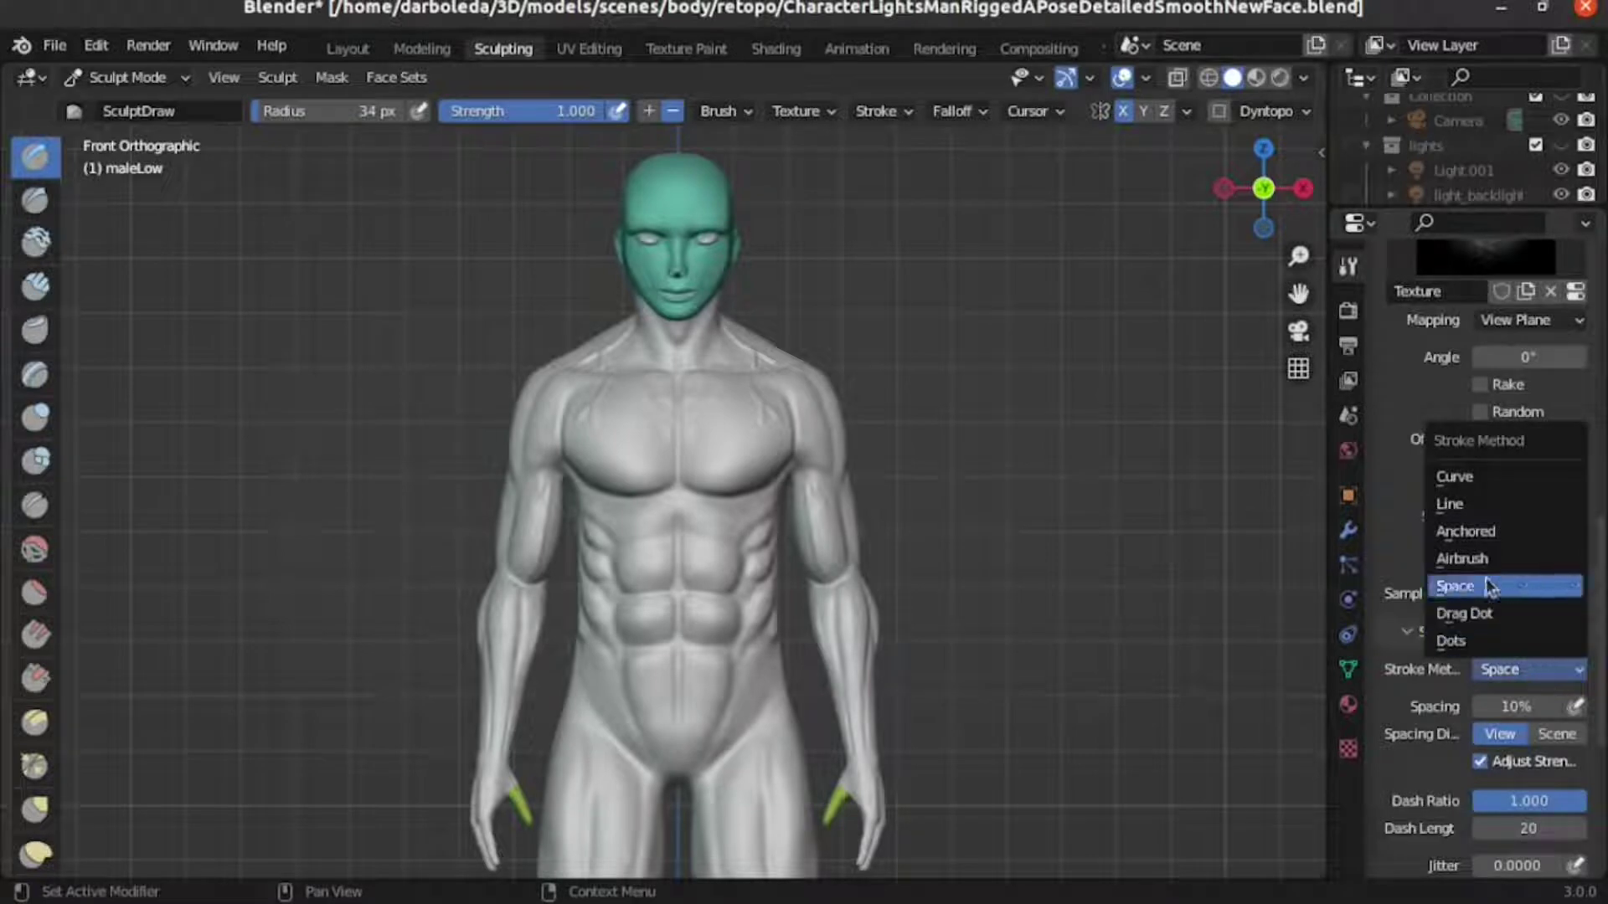
pyautogui.click(1472, 533)
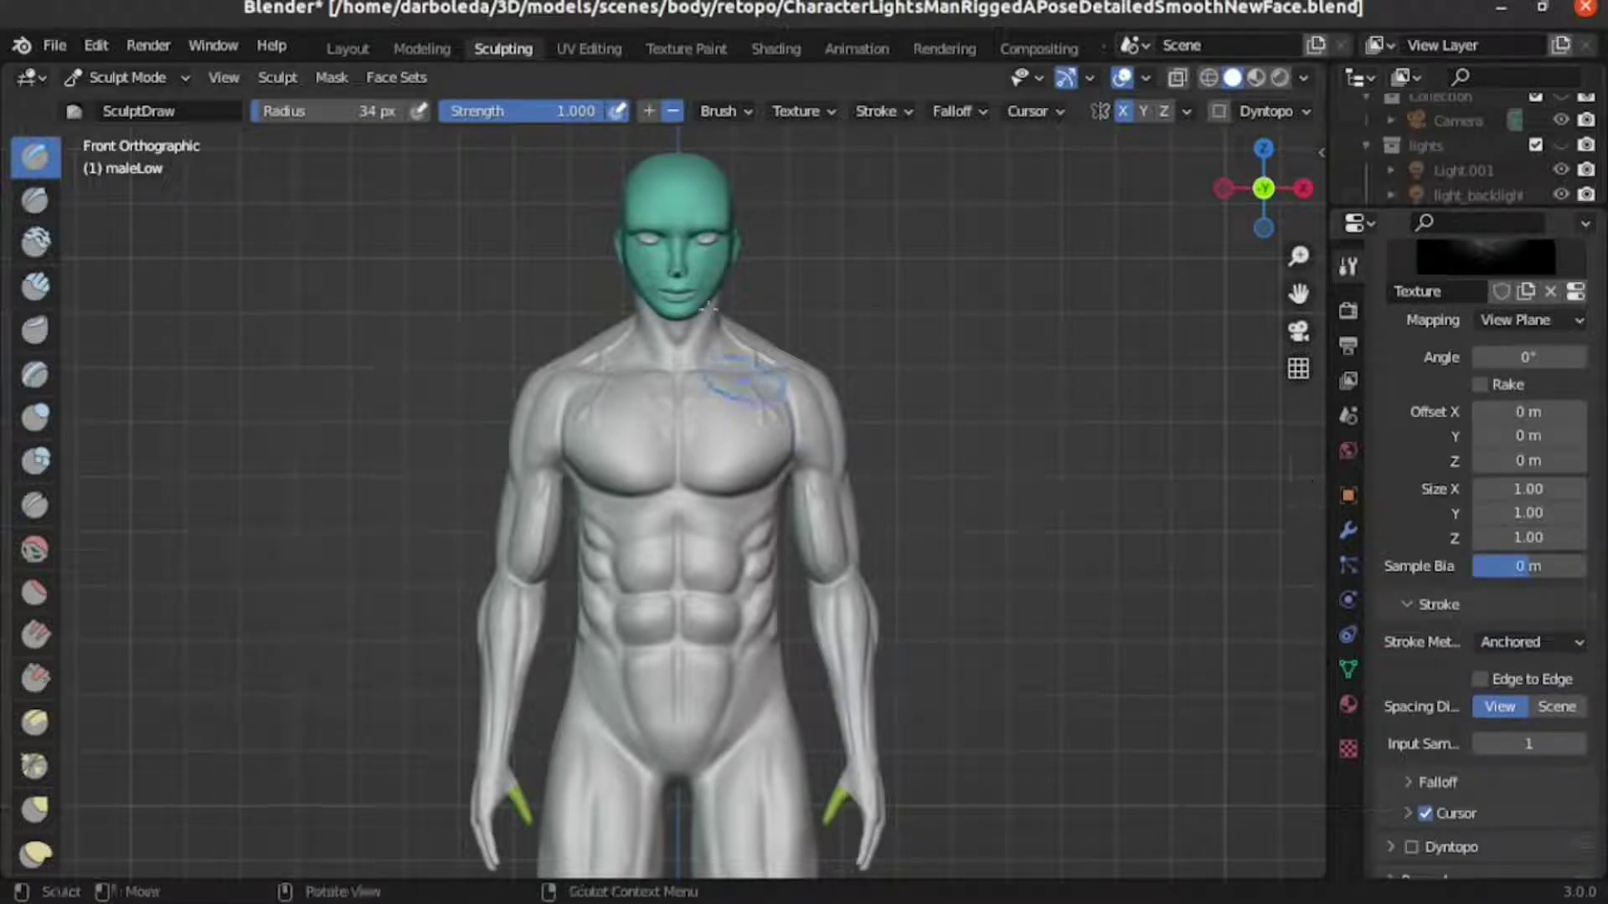
# Try anchored pore-texture dabs on both cheeks, inspect them, then undo them.
pyautogui.scroll(3, 693, 270)
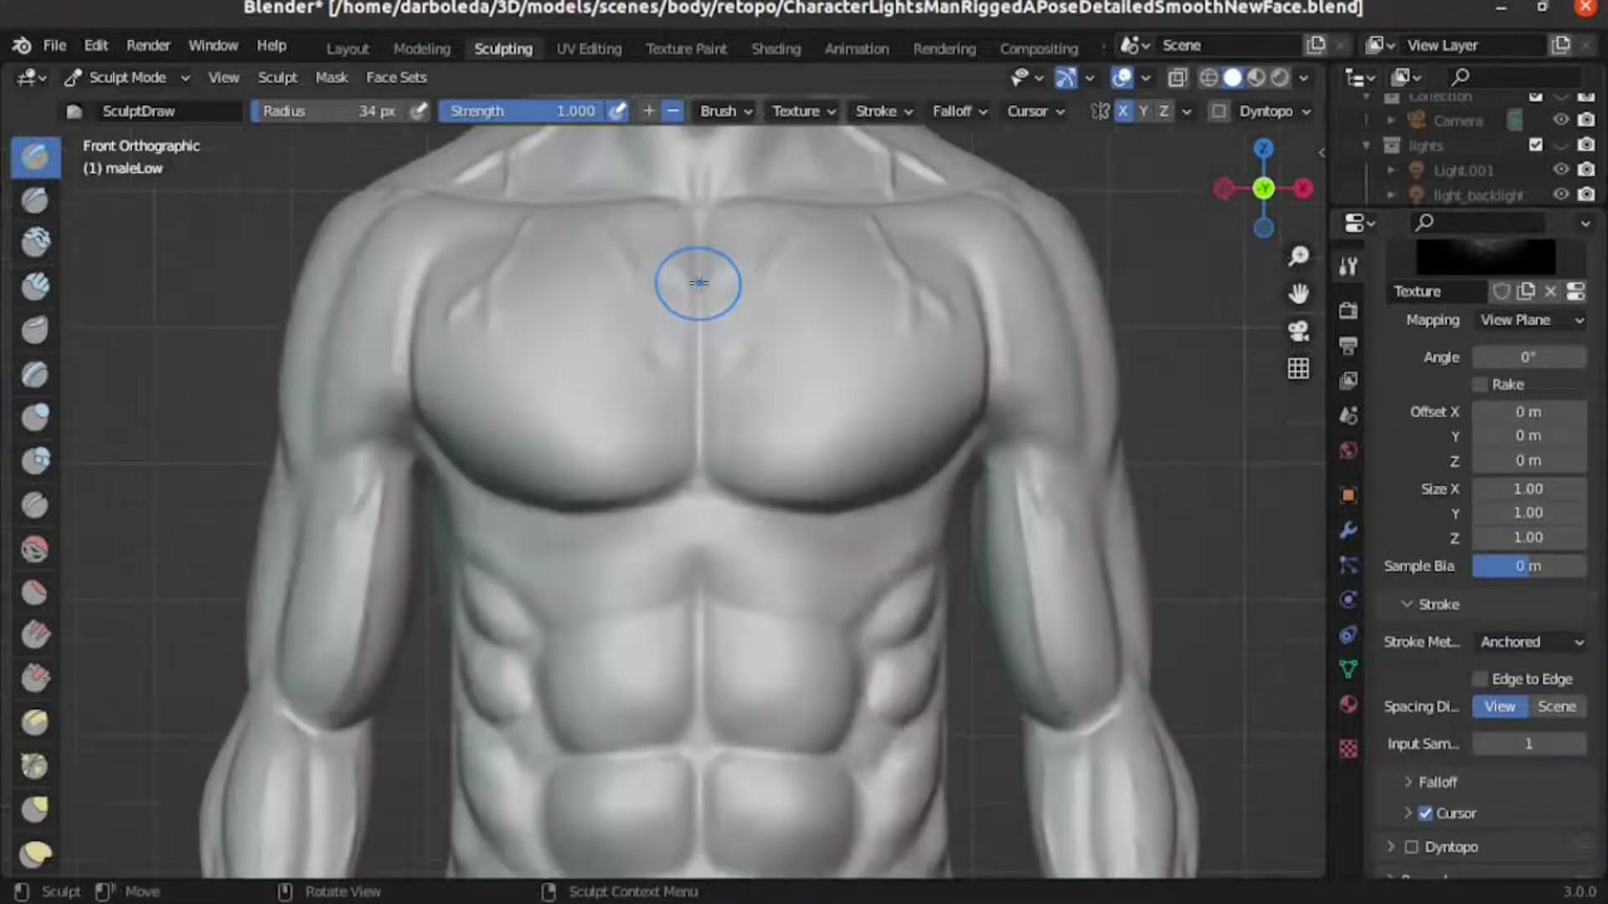
pyautogui.scroll(3, 693, 276)
pyautogui.keyDown('shift'); pyautogui.moveTo(695, 285); pyautogui.dragTo(683, 452, button='middle'); pyautogui.keyUp('shift')
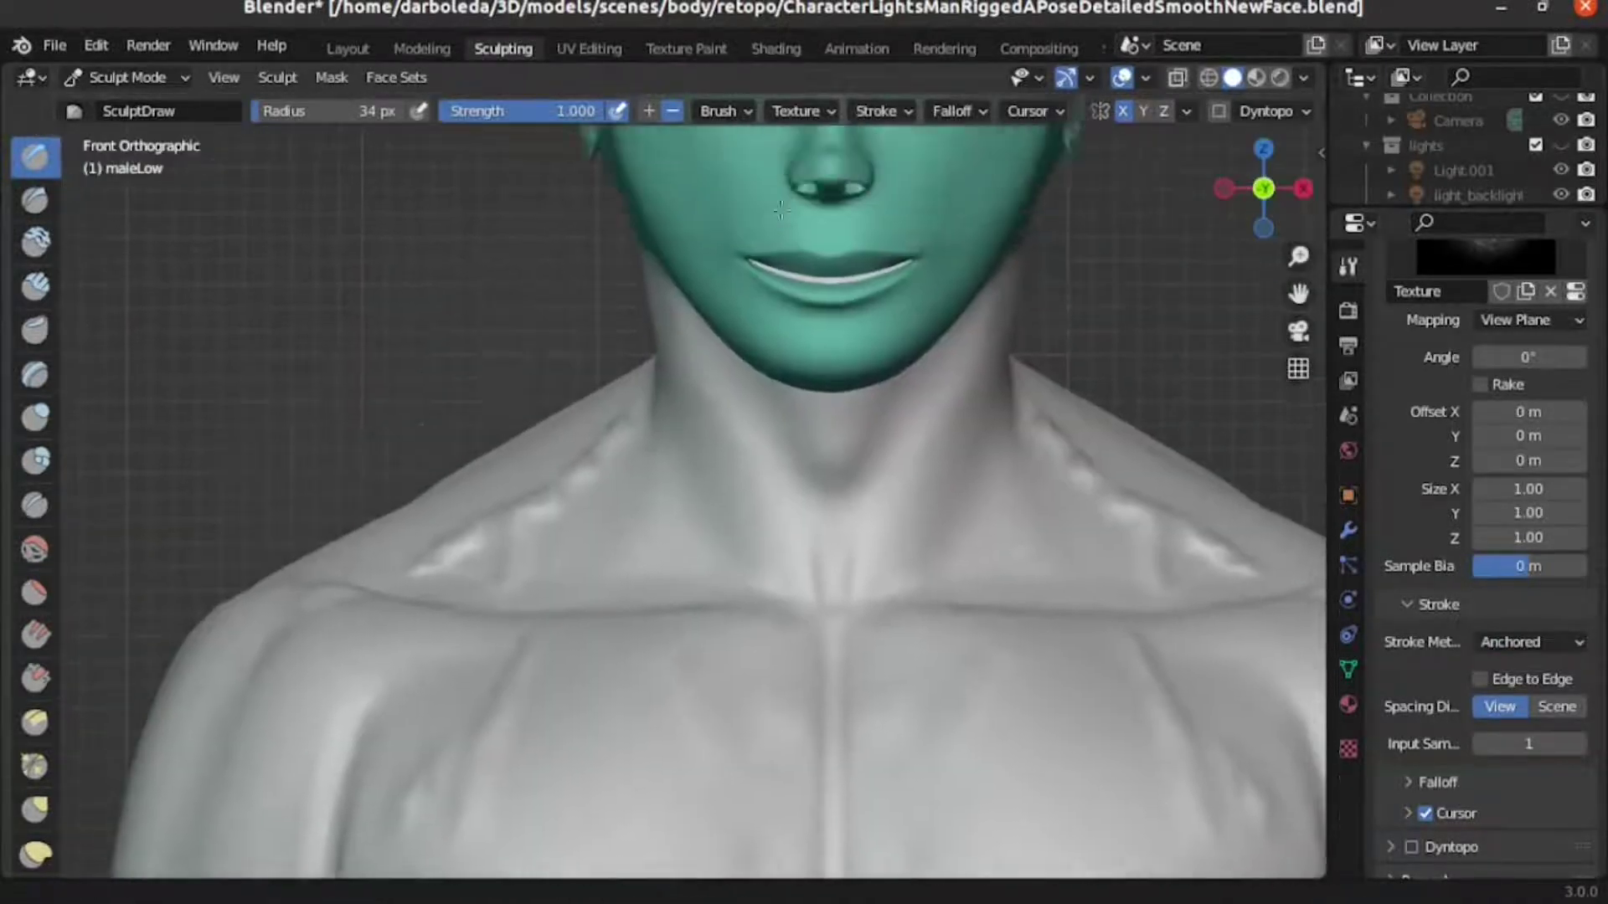
pyautogui.scroll(2, 678, 450)
pyautogui.scroll(2, 678, 451)
pyautogui.scroll(2, 676, 436)
pyautogui.scroll(2, 671, 385)
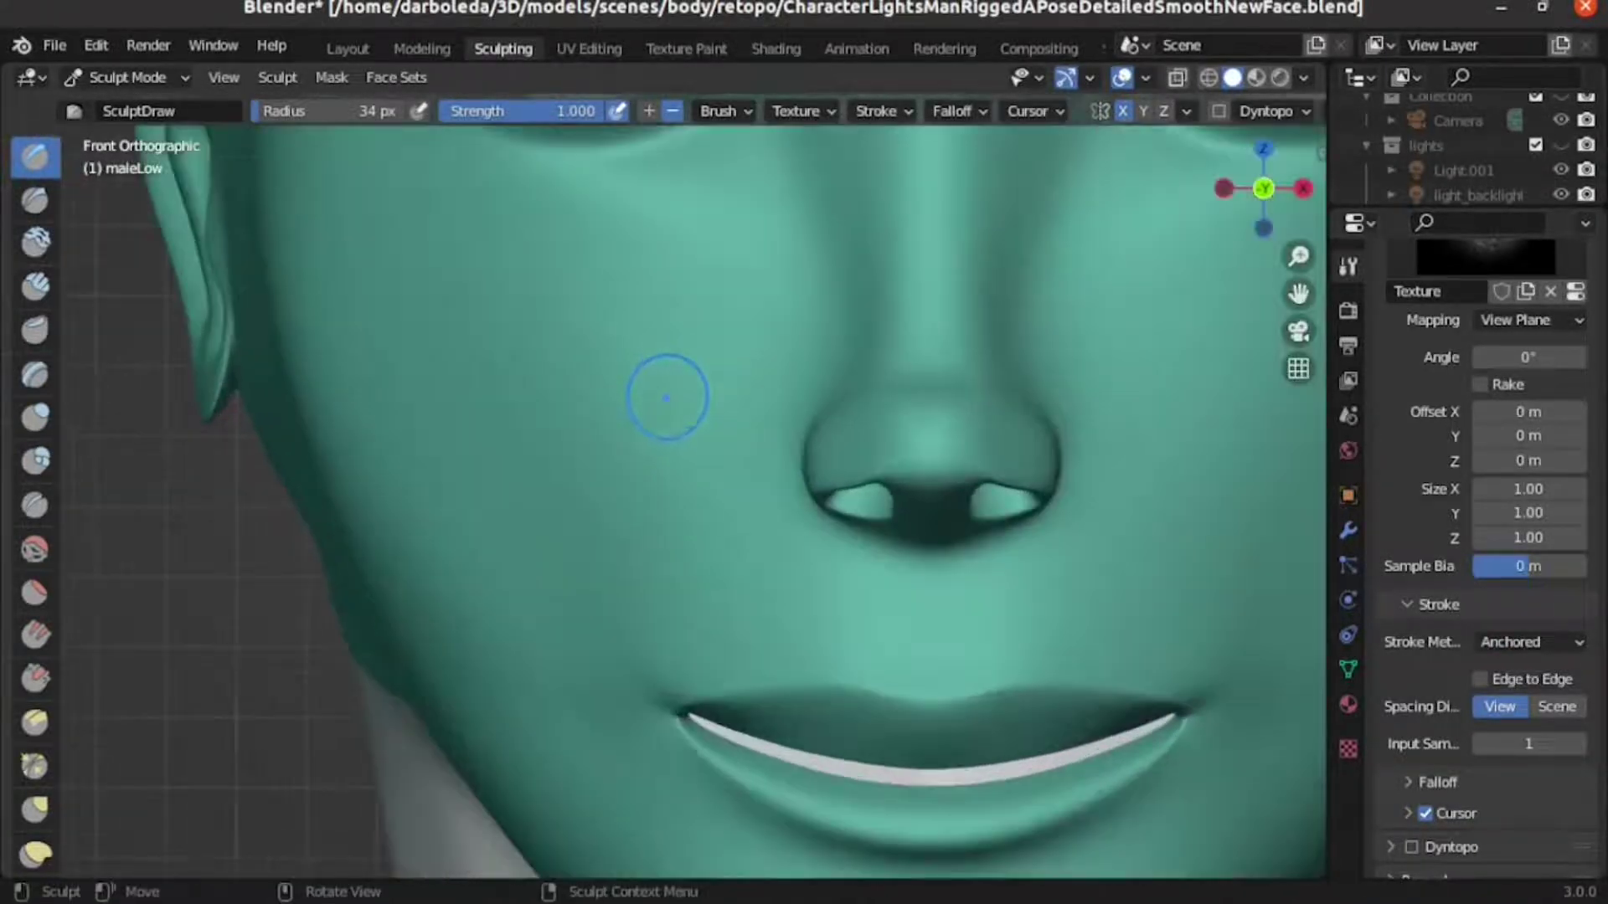
pyautogui.moveTo(626, 329); pyautogui.dragTo(651, 405)
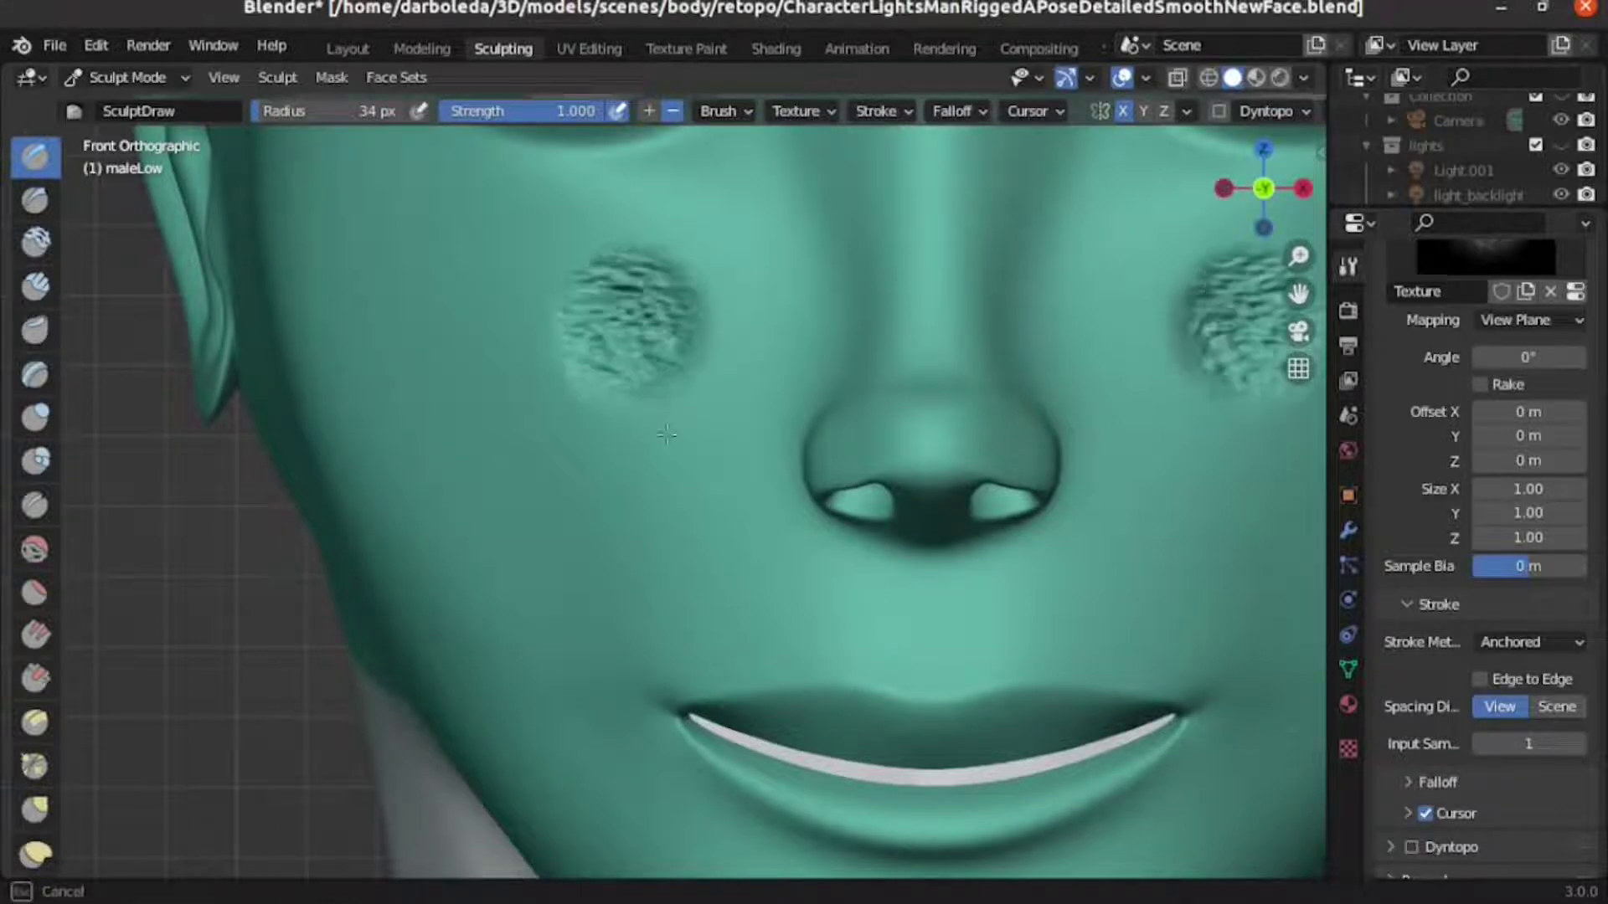
pyautogui.moveTo(651, 405); pyautogui.dragTo(687, 346)
pyautogui.moveTo(765, 377)
pyautogui.mouseDown(button='middle')
pyautogui.moveTo(601, 461)
pyautogui.moveTo(616, 471)
pyautogui.mouseUp(button='middle')
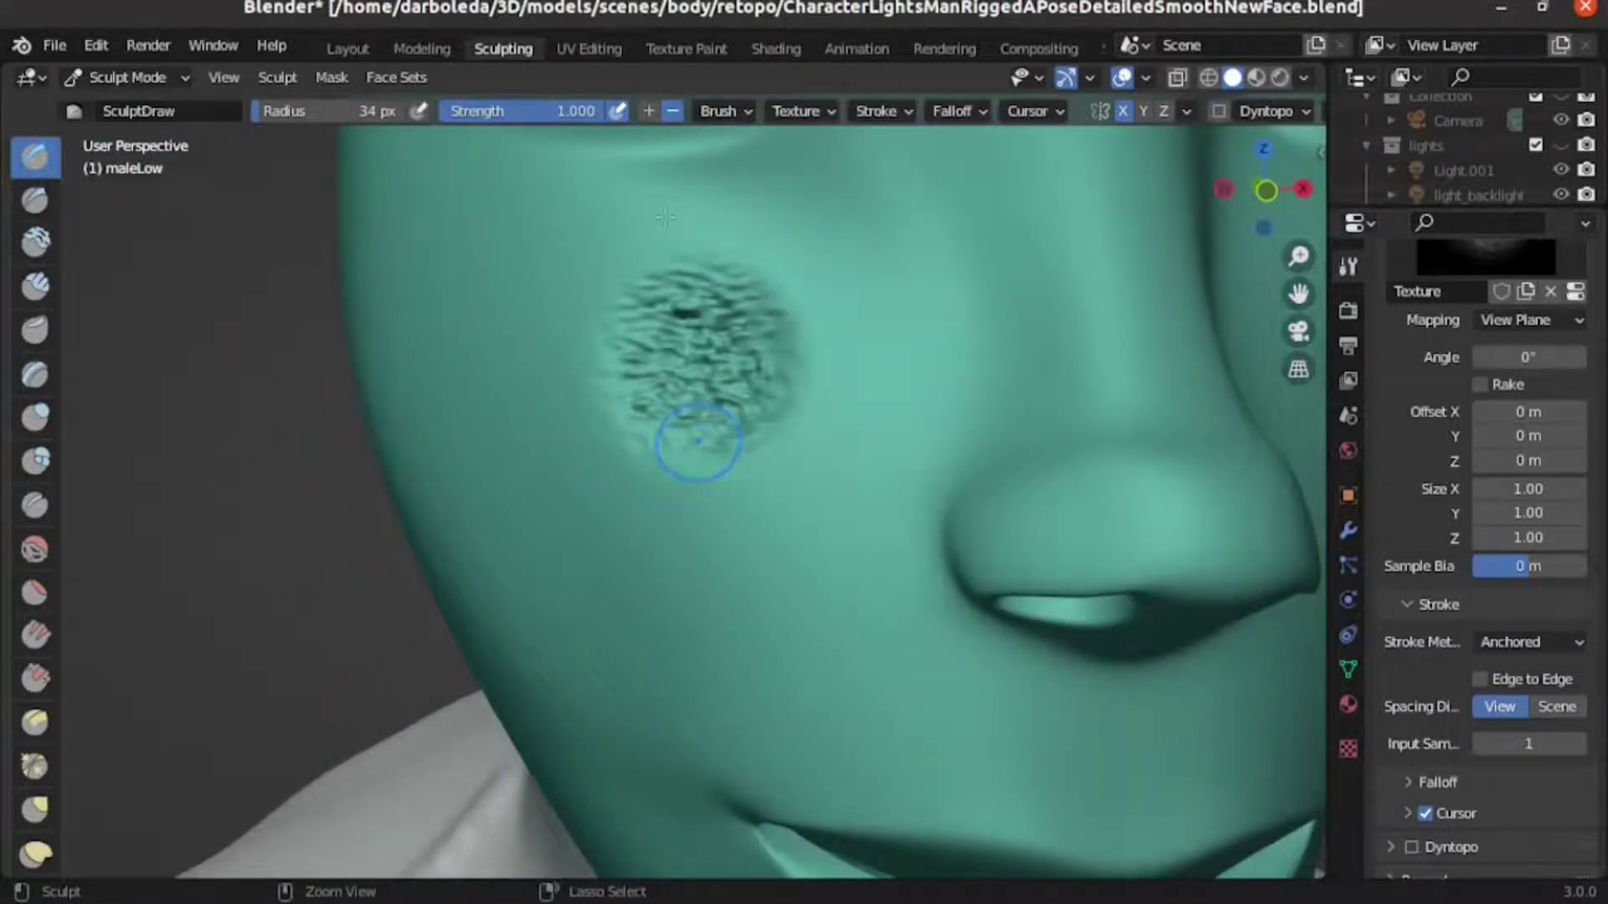
pyautogui.hotkey('ctrl', 'z')
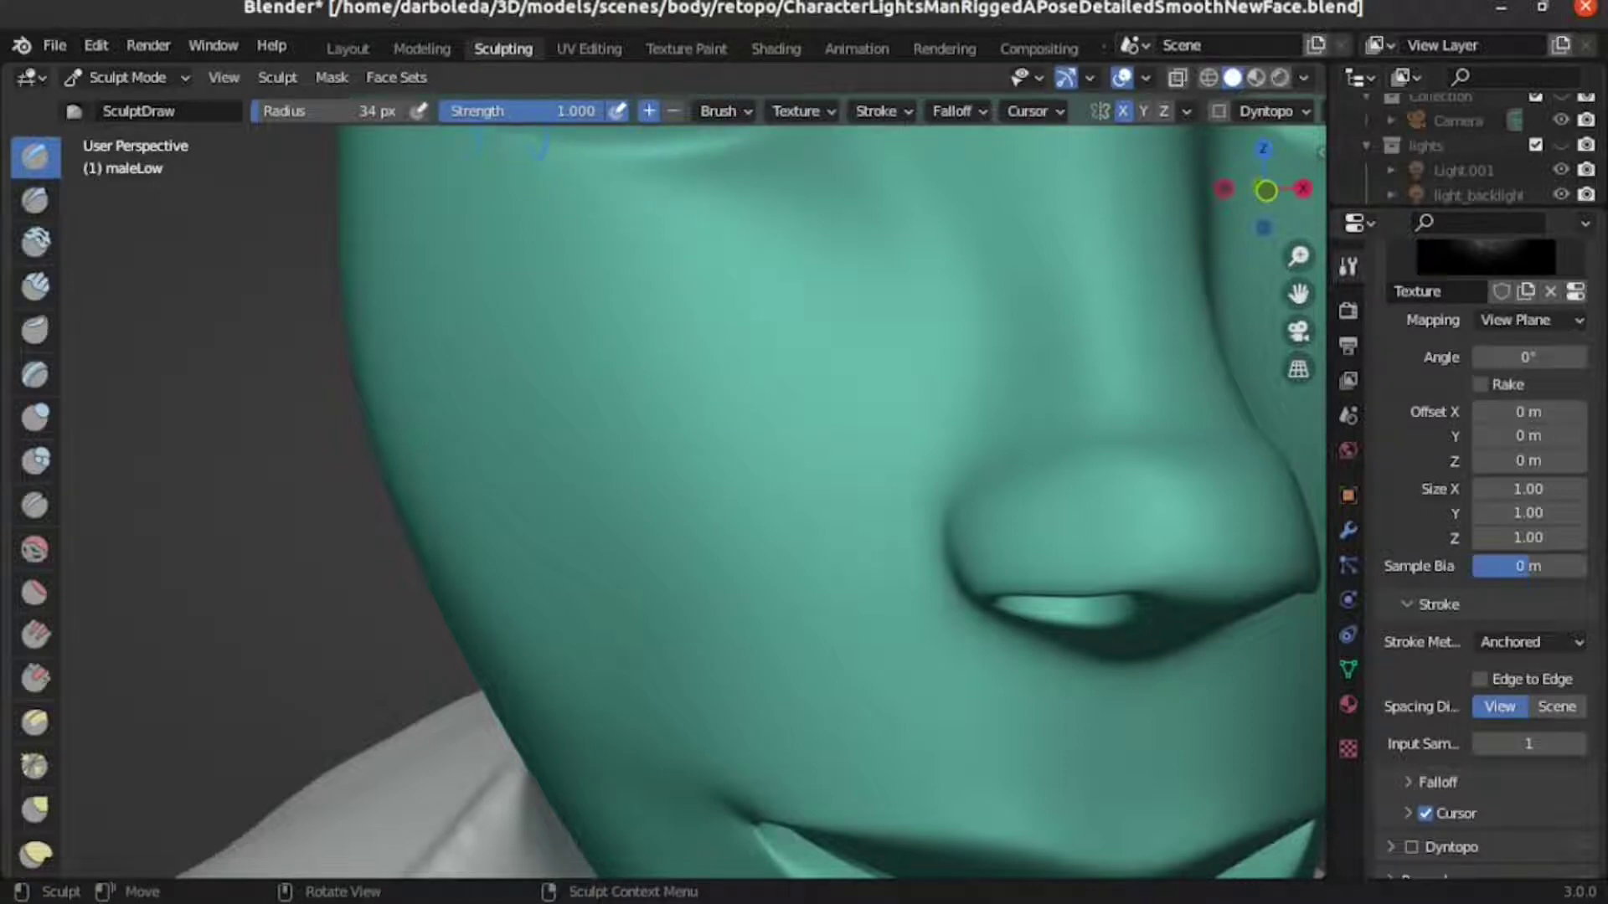
# Set the brush strength to 0.25 and the radius to 46 px.
pyautogui.click(497, 109)
pyautogui.write('0.2')
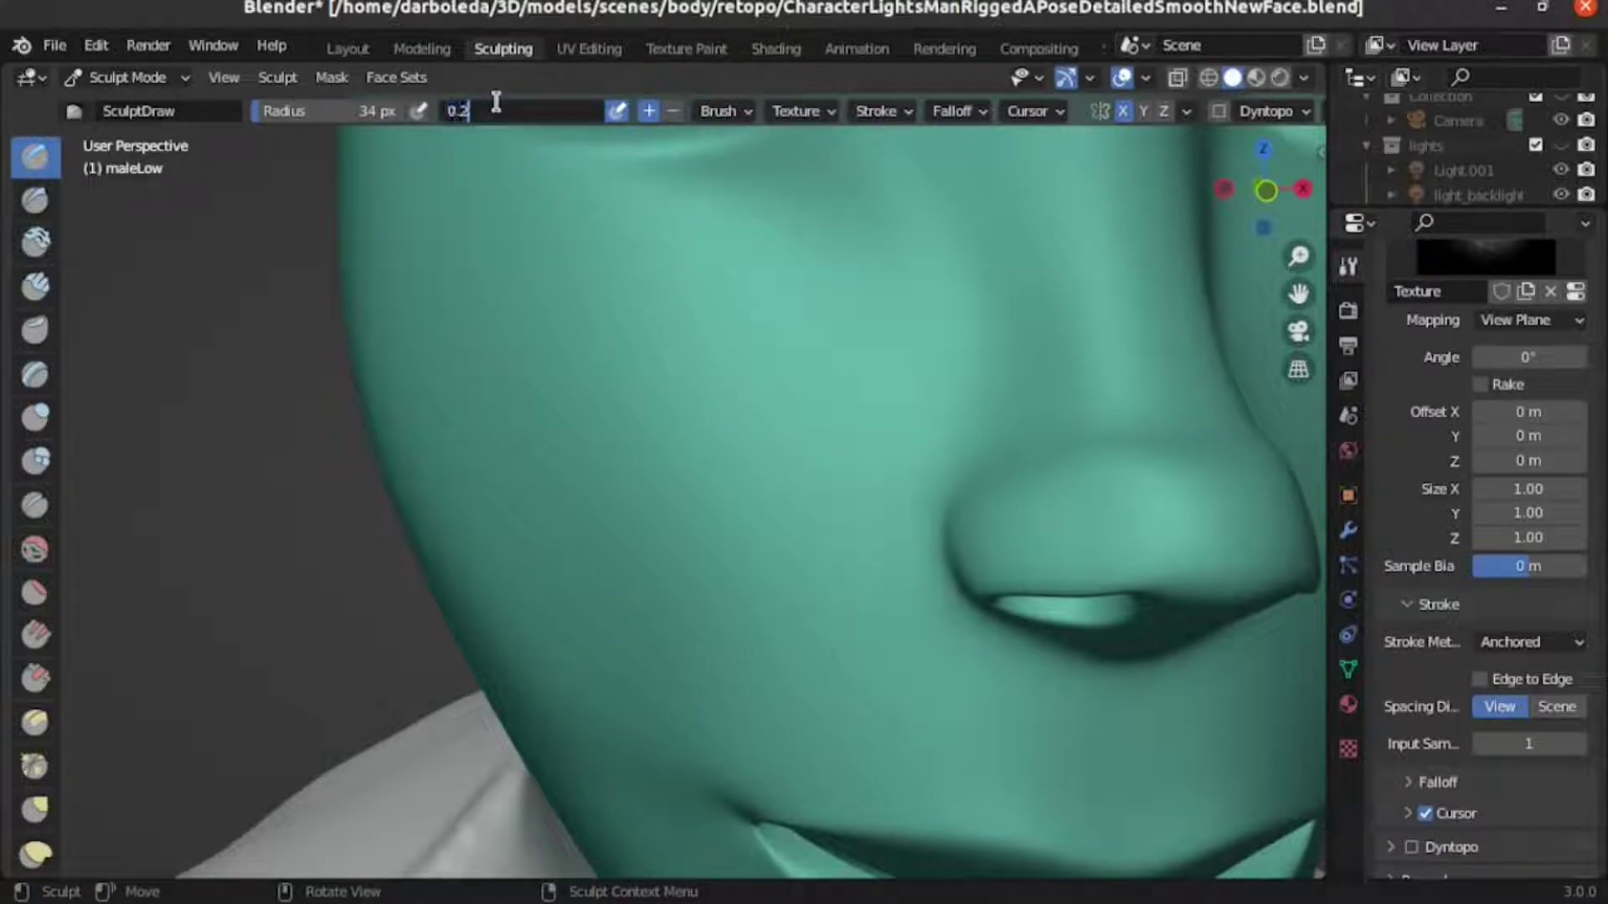
pyautogui.write('5')
pyautogui.press('Return')
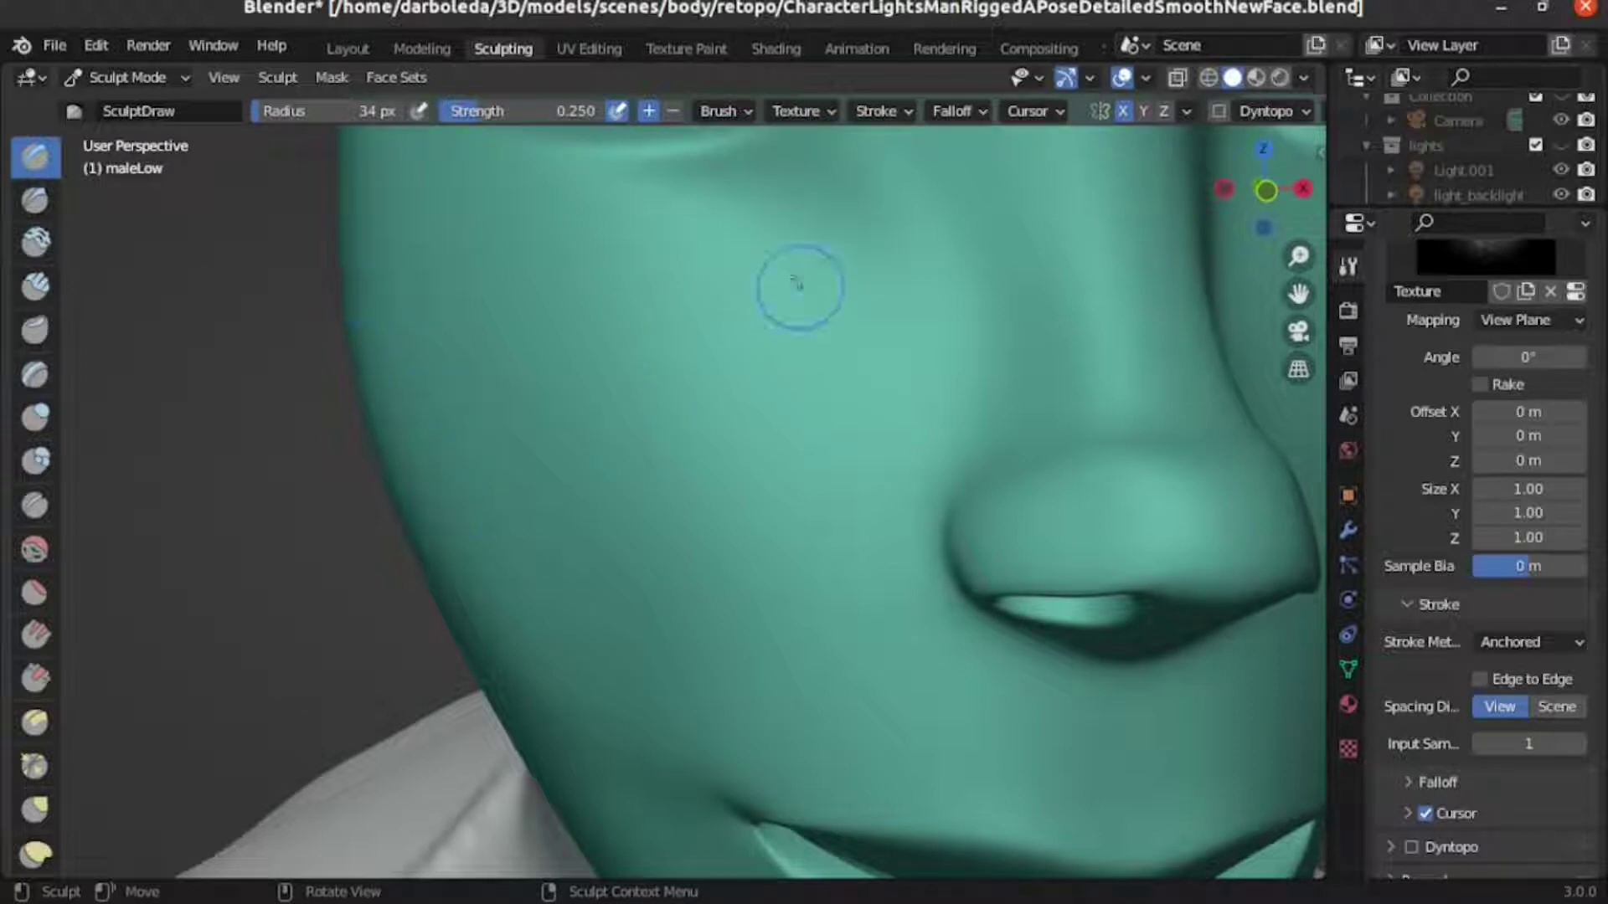
pyautogui.moveTo(260, 117); pyautogui.dragTo(273, 117)
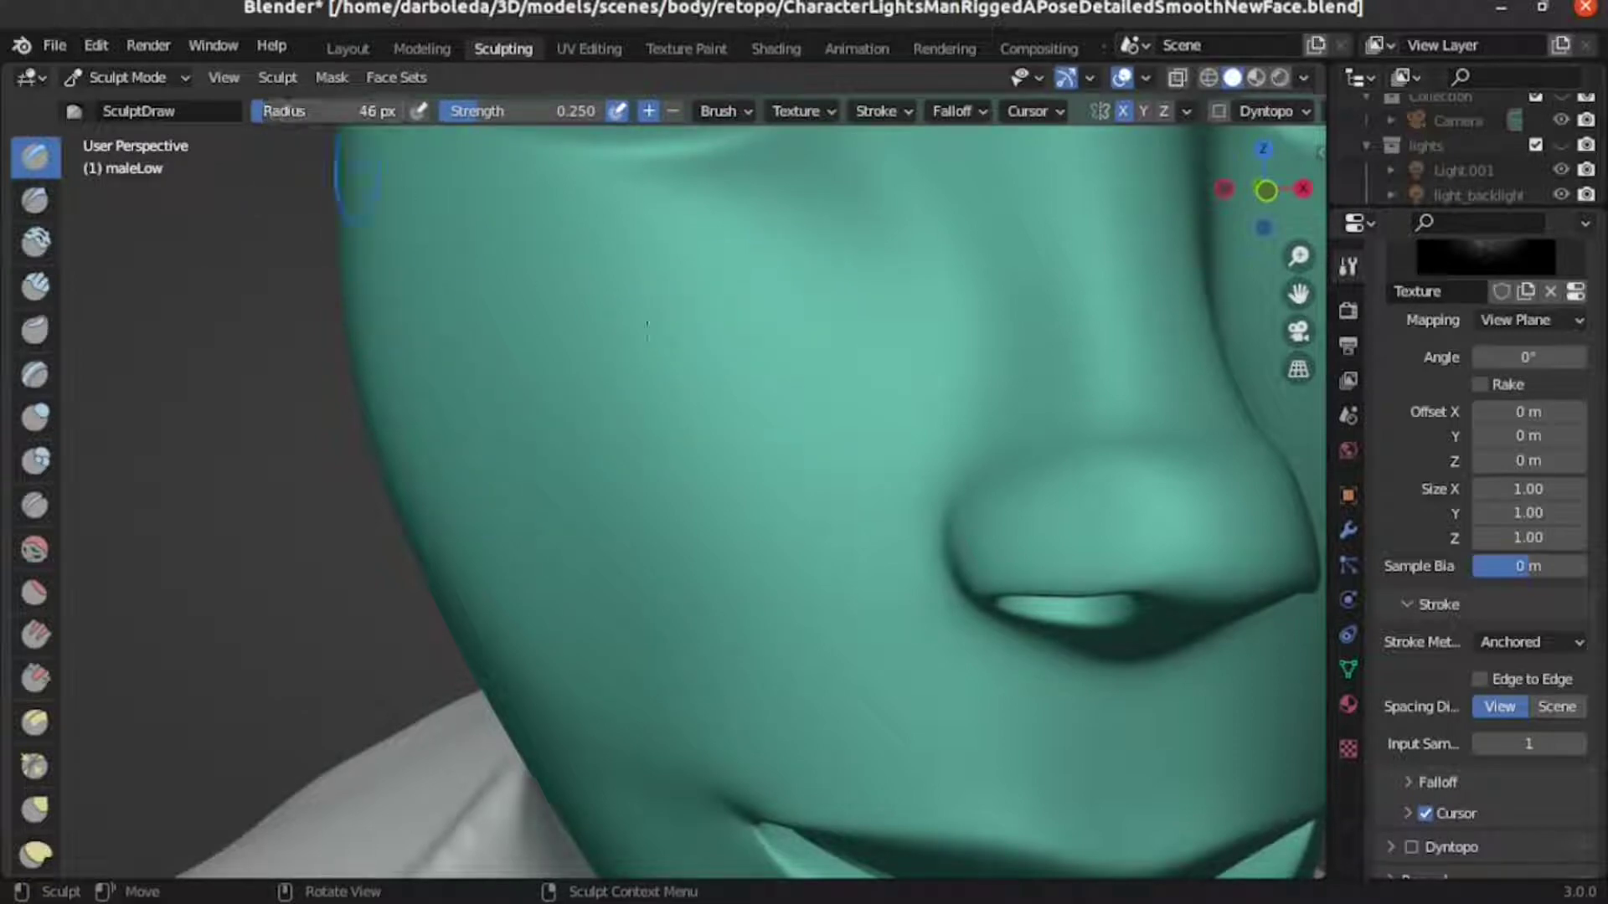
# Stamp anchored pore texture across the cheek and into the crease beside the nostril.
pyautogui.moveTo(764, 309); pyautogui.dragTo(736, 449)
pyautogui.moveTo(618, 397); pyautogui.dragTo(661, 450)
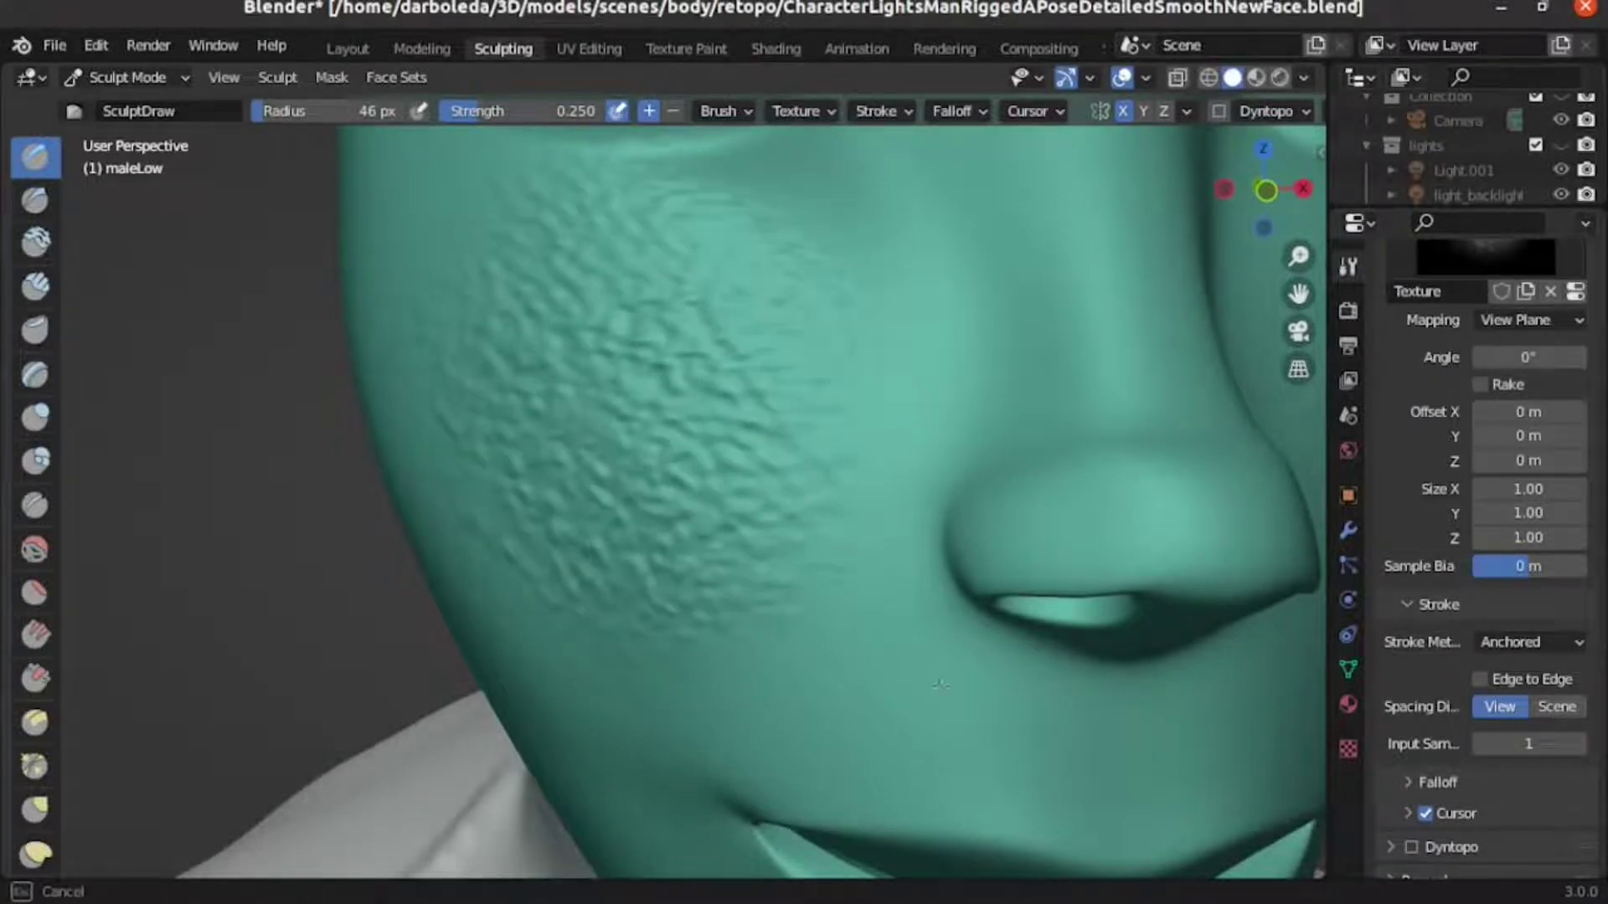
pyautogui.moveTo(726, 521)
pyautogui.mouseDown()
pyautogui.moveTo(962, 705)
pyautogui.moveTo(746, 539)
pyautogui.moveTo(915, 413)
pyautogui.moveTo(957, 449)
pyautogui.mouseUp()
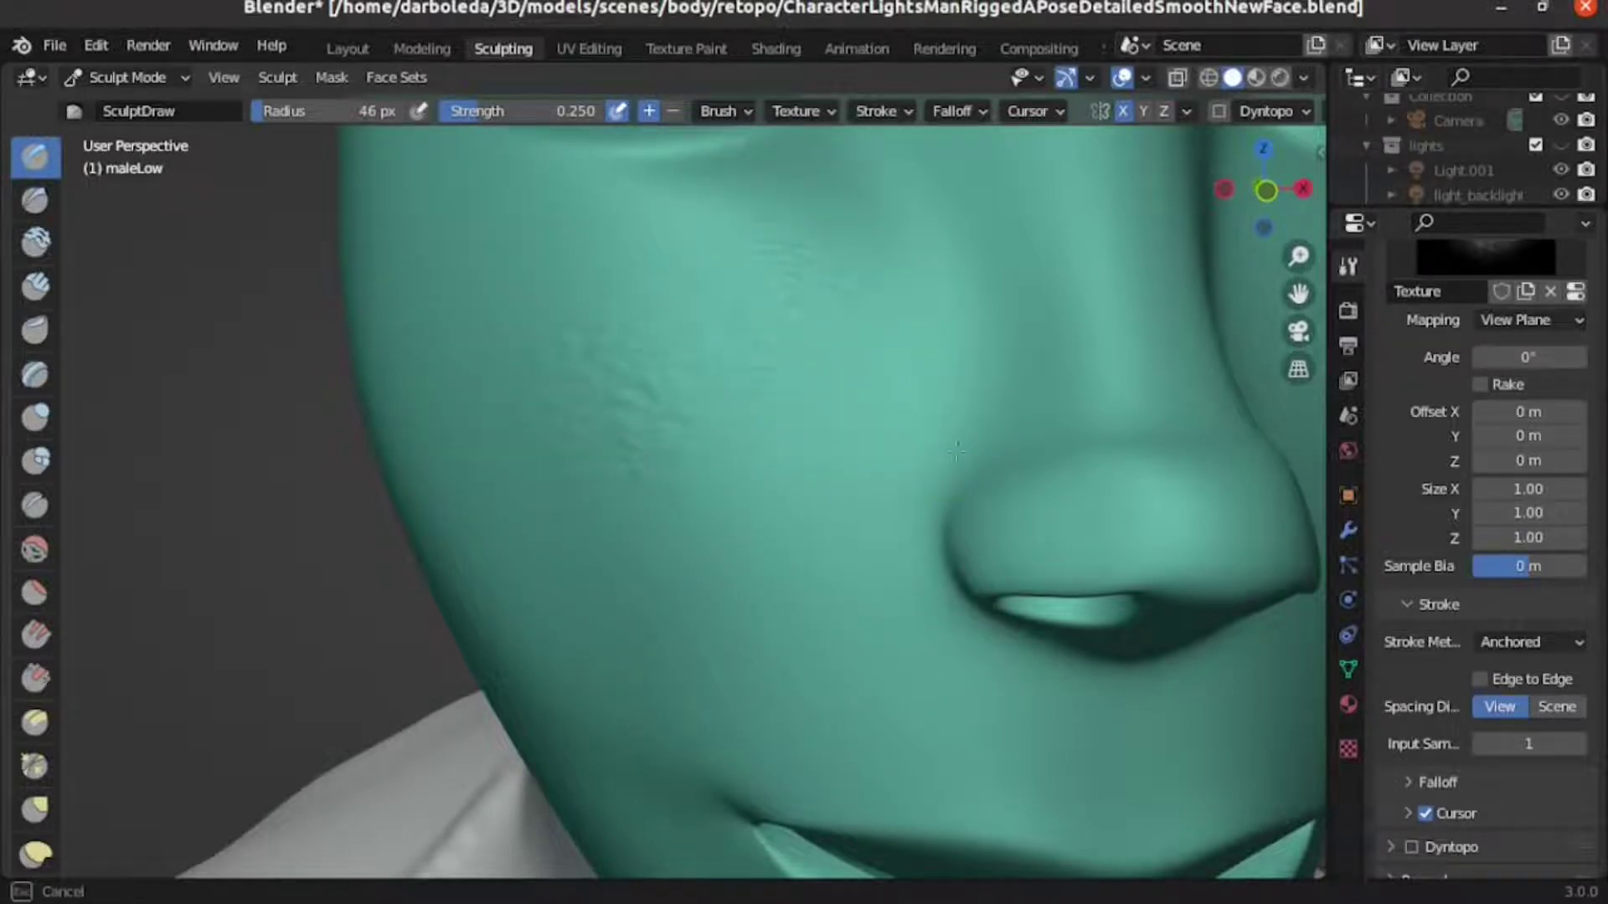
pyautogui.moveTo(937, 561)
pyautogui.mouseDown()
pyautogui.moveTo(908, 617)
pyautogui.moveTo(886, 502)
pyautogui.mouseUp()
pyautogui.scroll(-5, 886, 503)
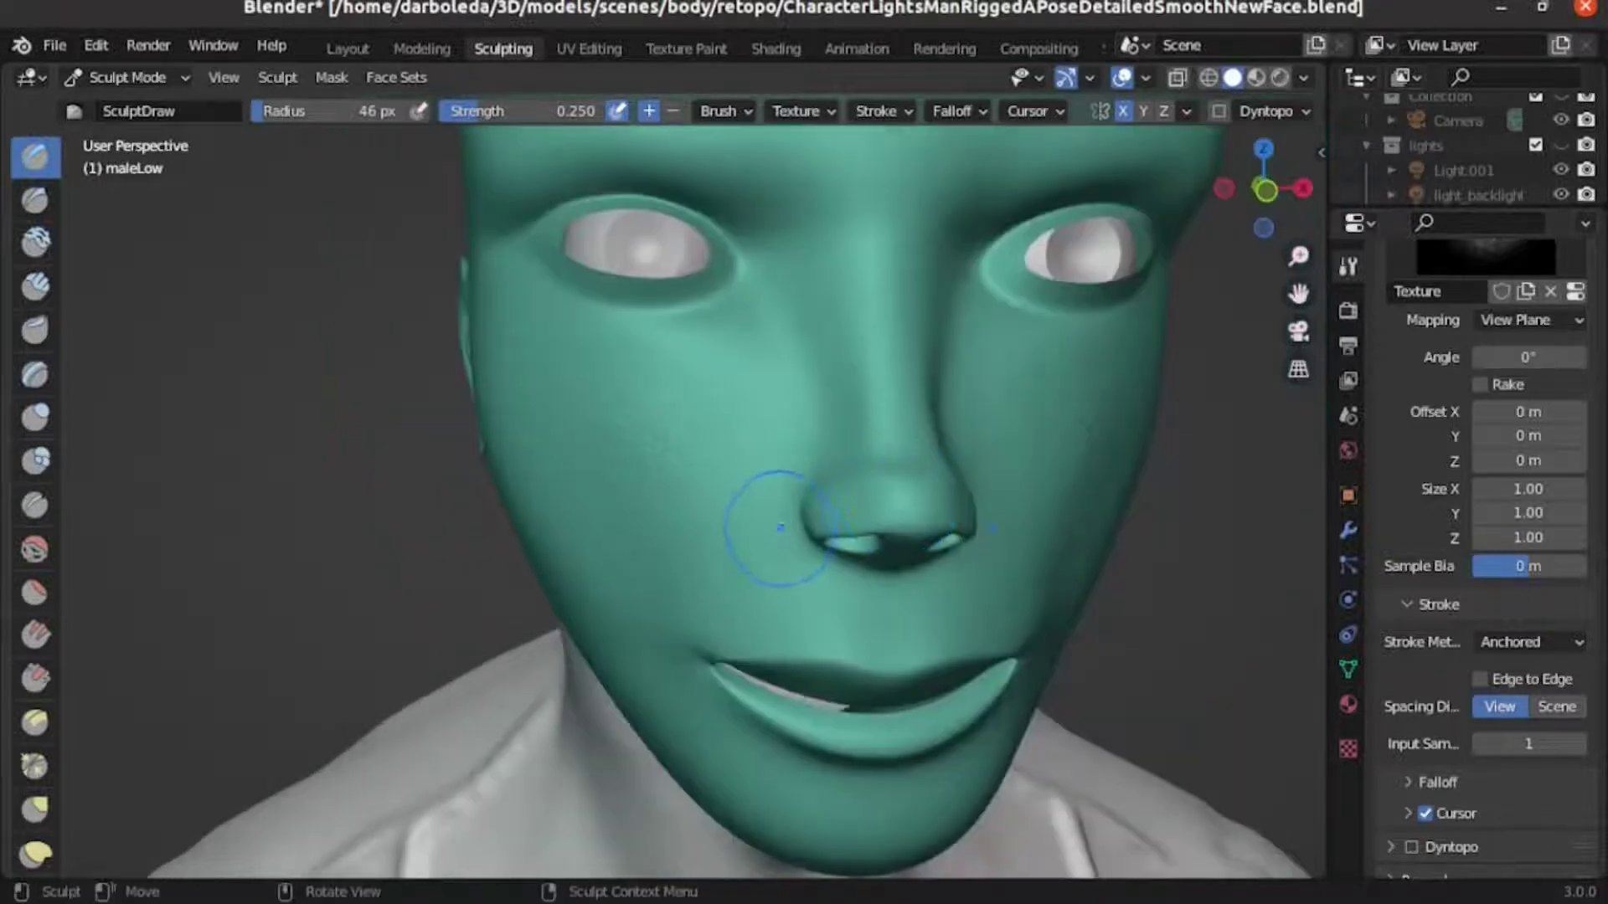
# Orbit close to the cheek and add two more anchored pore-texture stamps.
pyautogui.moveTo(762, 532); pyautogui.dragTo(844, 472, button='middle')
pyautogui.scroll(4, 926, 359)
pyautogui.moveTo(926, 359); pyautogui.dragTo(868, 436, button='middle')
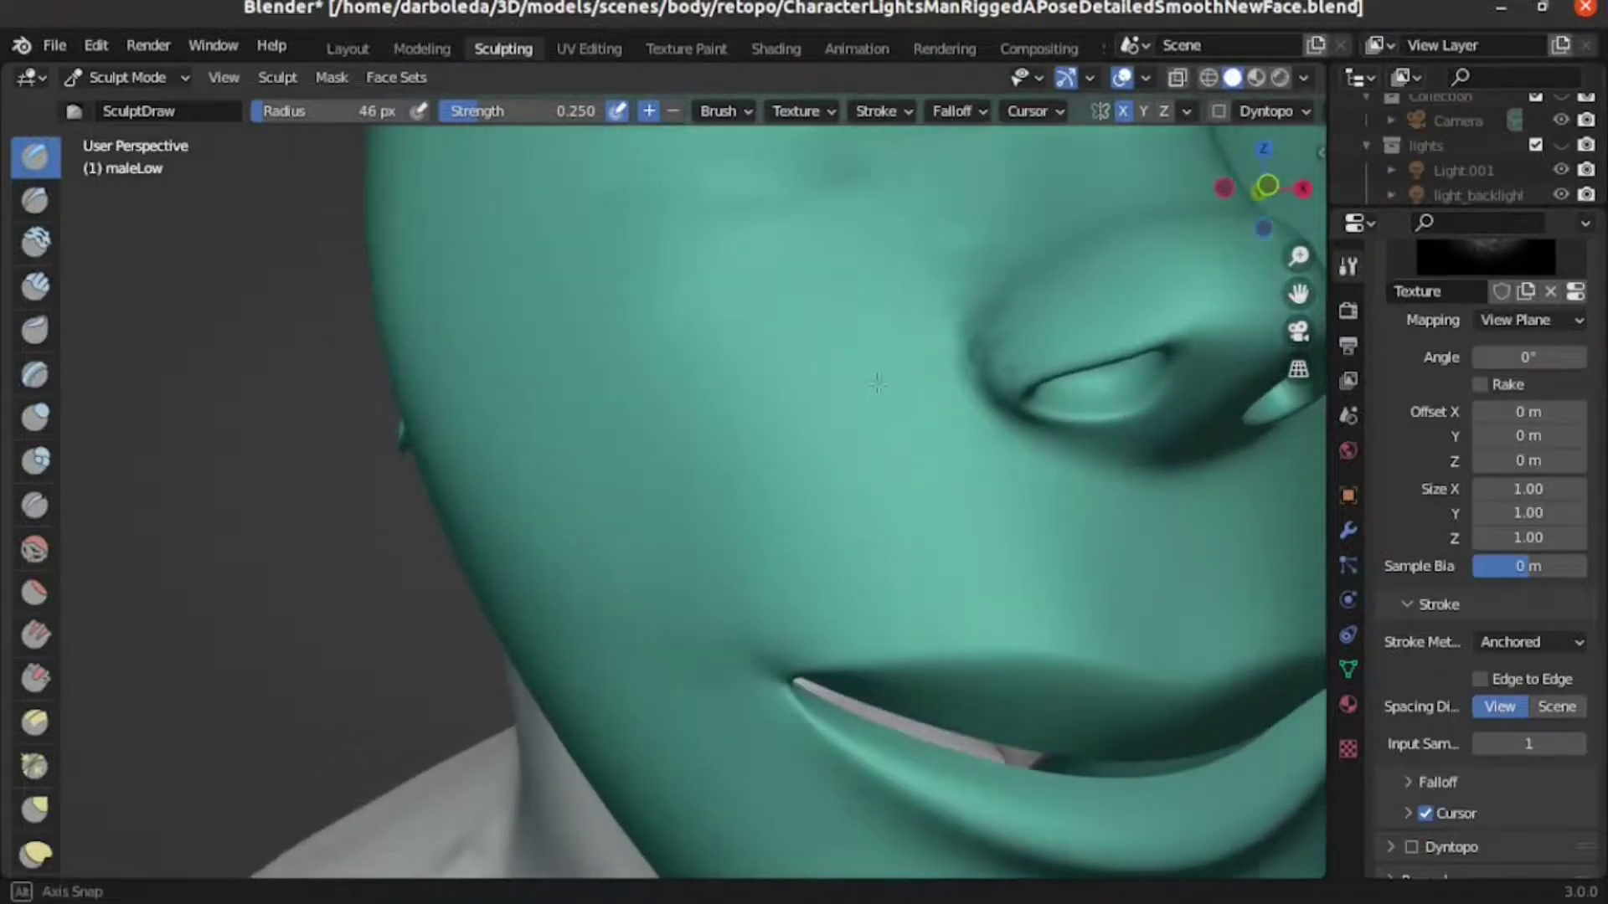
pyautogui.moveTo(868, 436); pyautogui.dragTo(847, 453)
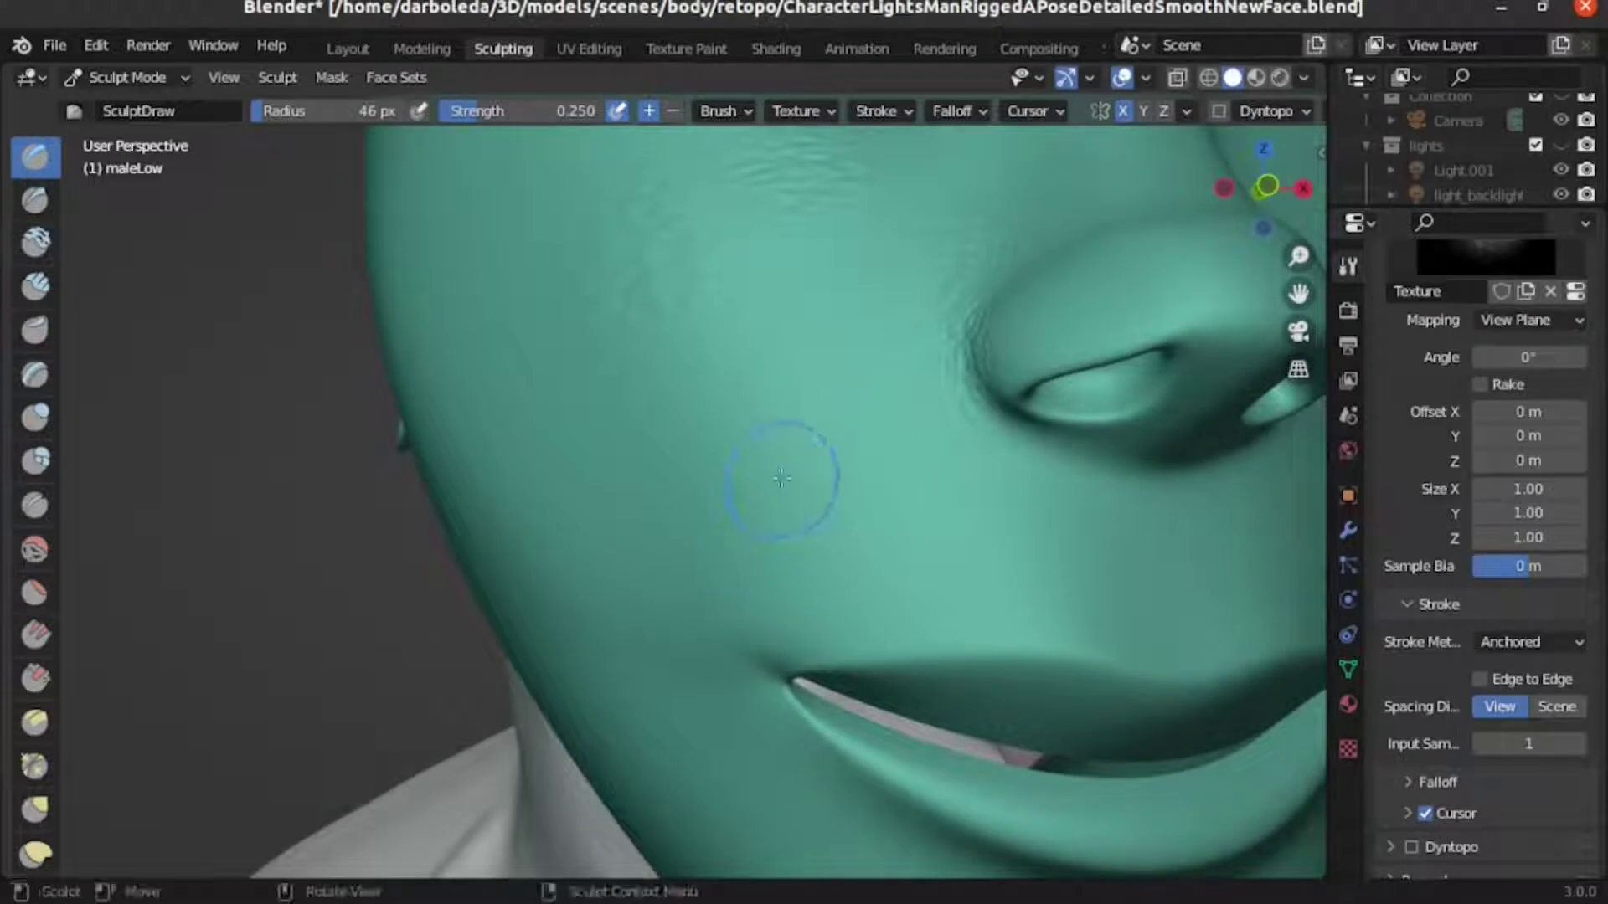
pyautogui.moveTo(842, 361); pyautogui.dragTo(832, 458)
# Add textured stamps beside the nose and on the cheek, then zoom back out.
pyautogui.scroll(3, 832, 457)
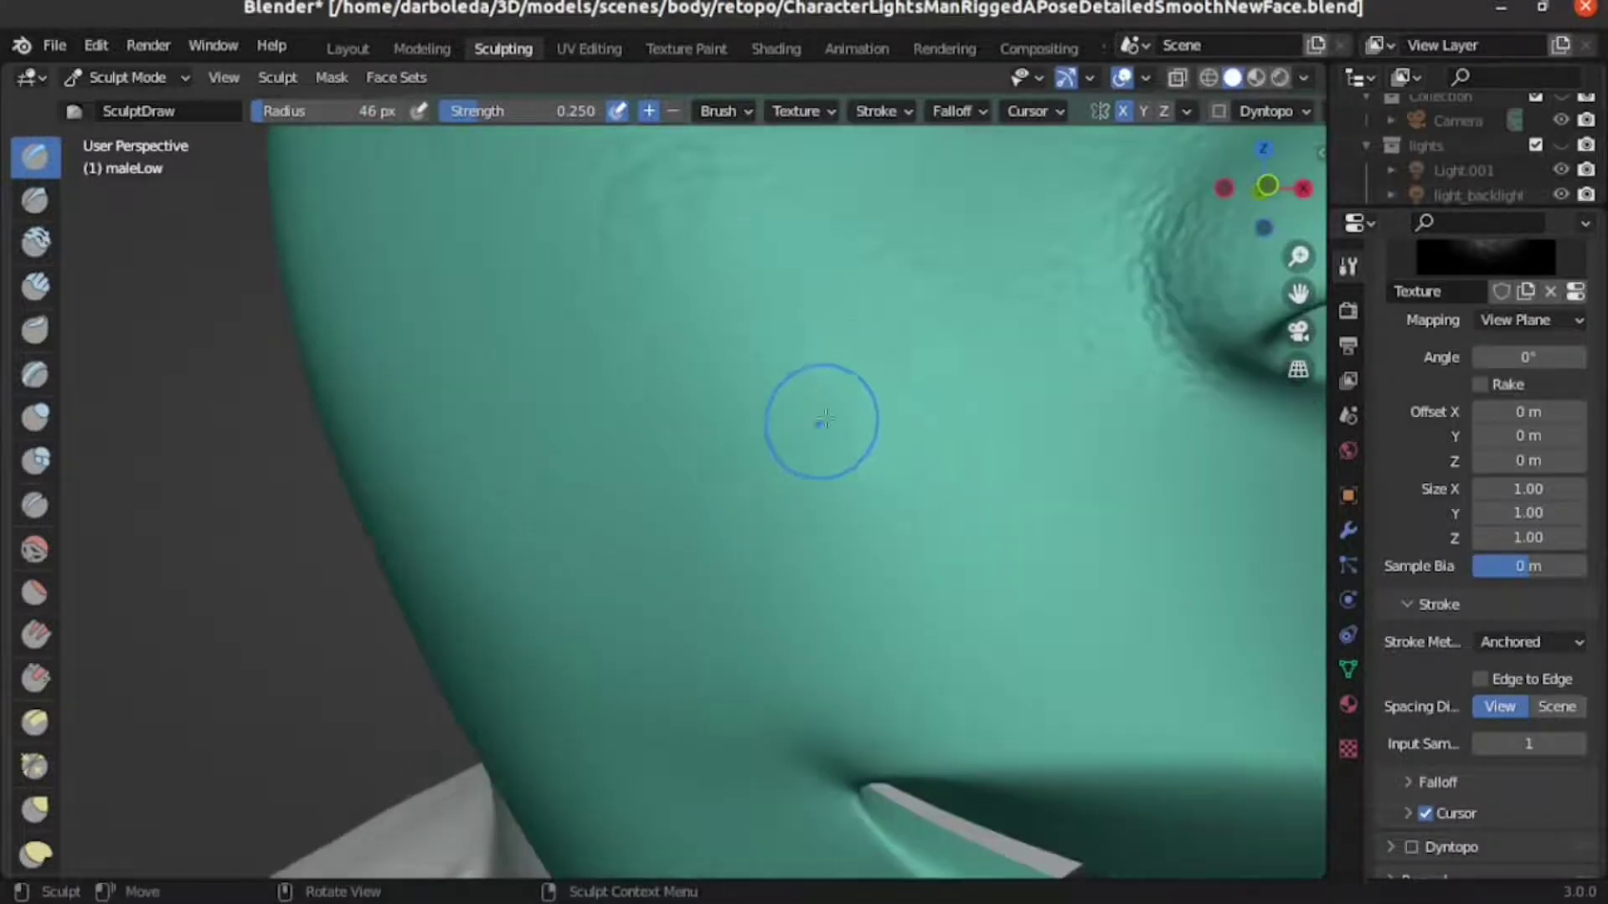
pyautogui.scroll(-3, 860, 368)
pyautogui.scroll(-2, 862, 377)
pyautogui.moveTo(867, 364); pyautogui.dragTo(814, 331)
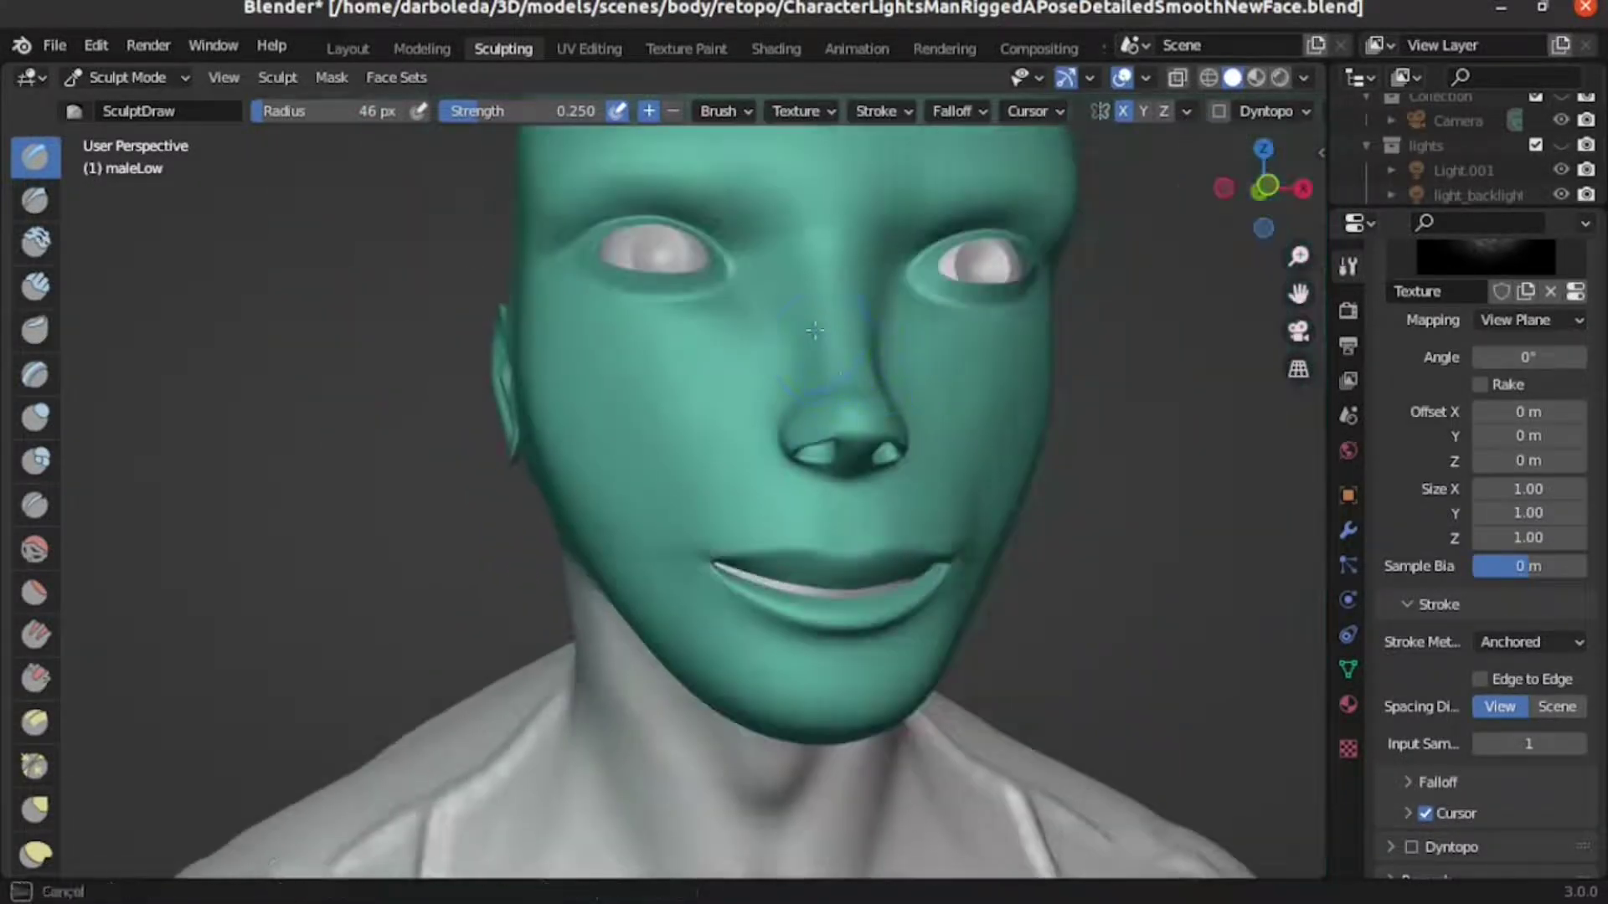
pyautogui.scroll(3, 717, 424)
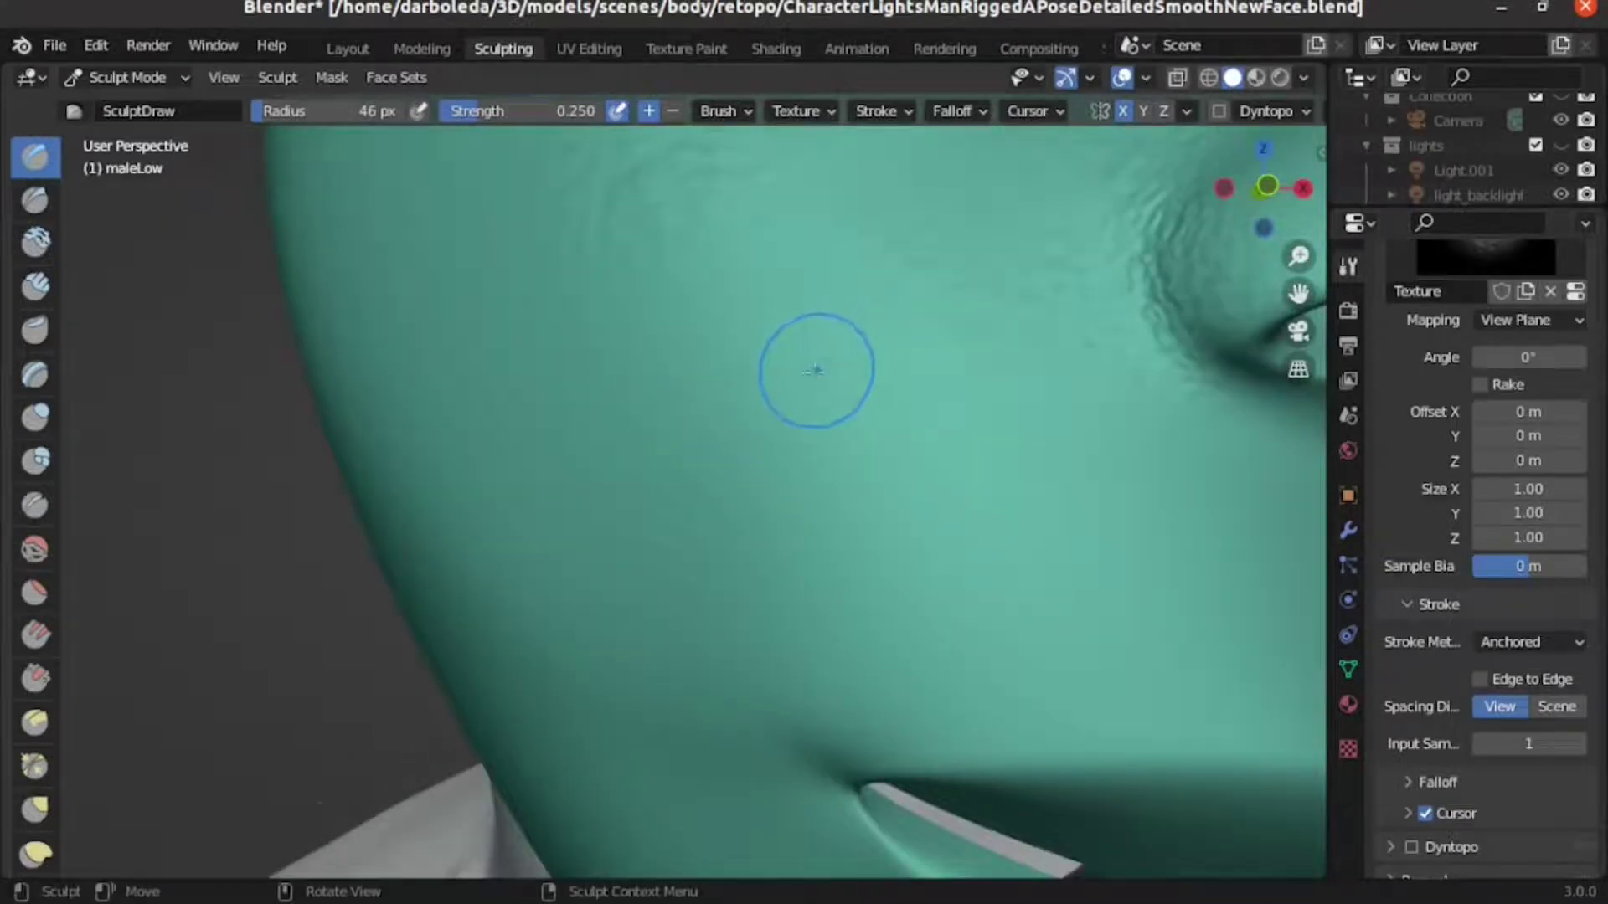
pyautogui.moveTo(811, 366)
pyautogui.mouseDown(button='middle')
pyautogui.moveTo(807, 399)
pyautogui.moveTo(916, 359)
pyautogui.mouseUp(button='middle')
pyautogui.moveTo(916, 360); pyautogui.dragTo(863, 478)
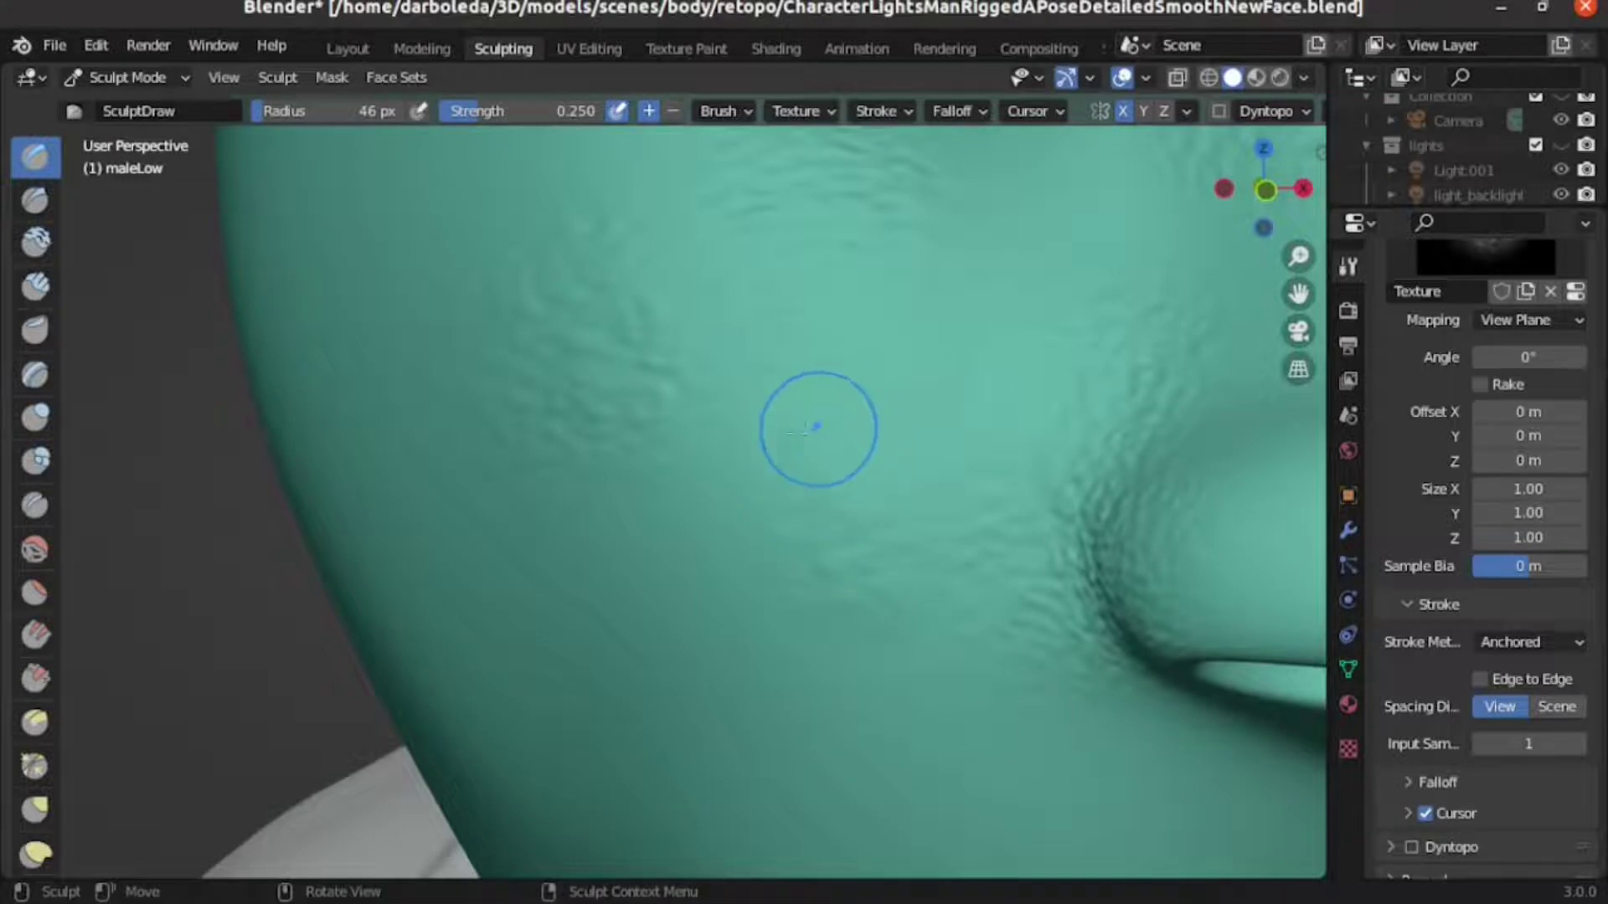
pyautogui.scroll(-3, 758, 413)
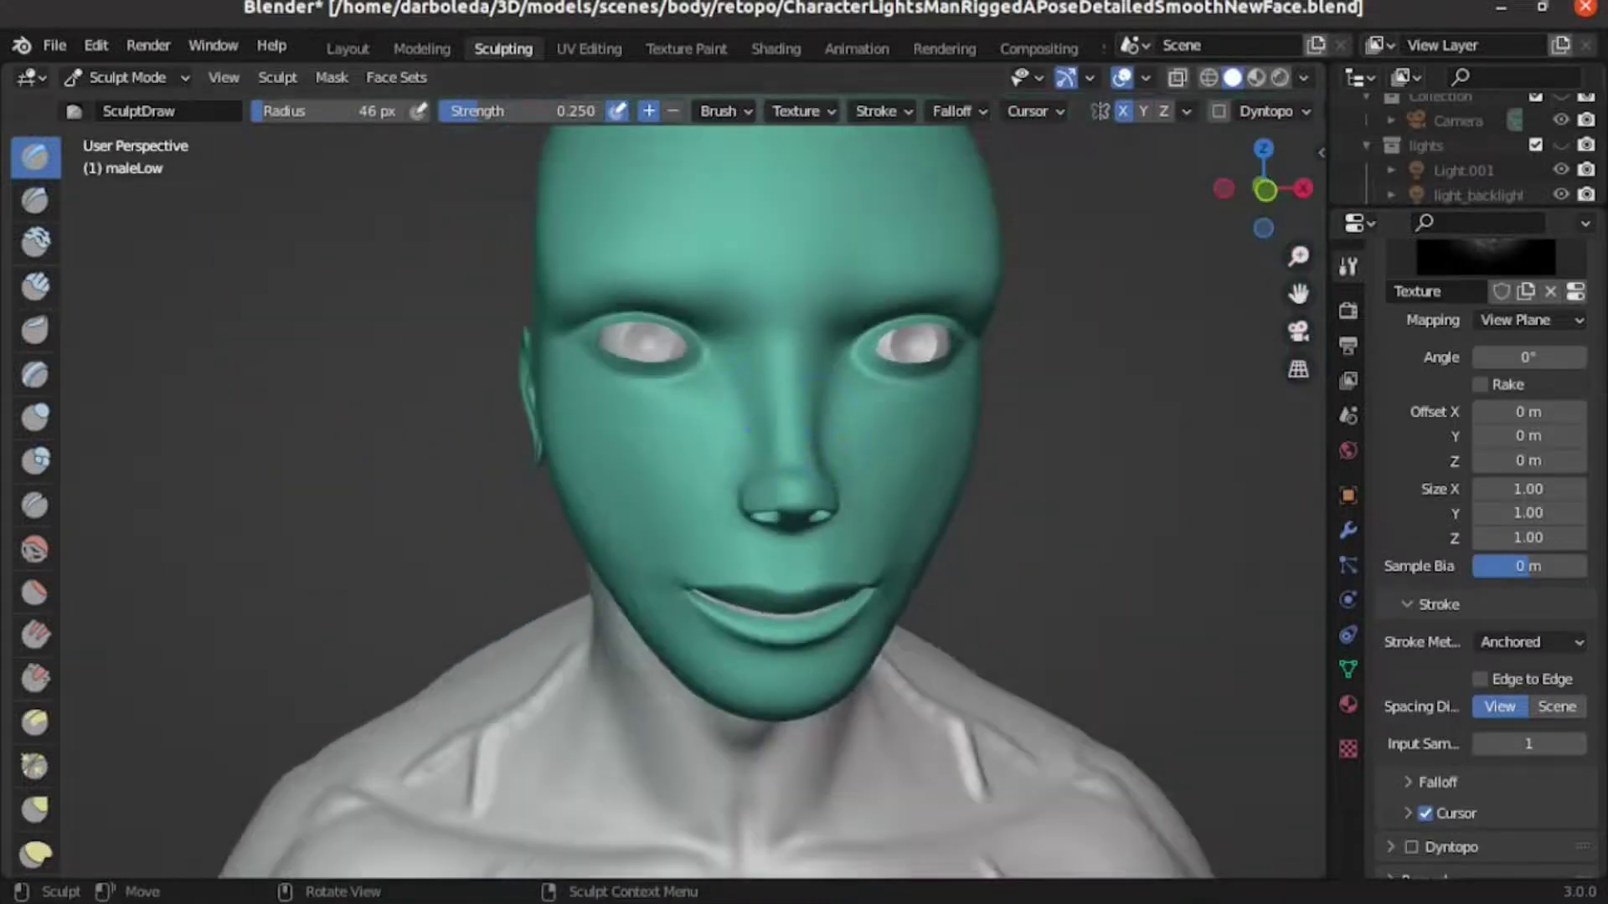
# Change the body material's Principled BSDF base colour from yellow to green, then return to Sculpting.
pyautogui.click(776, 49)
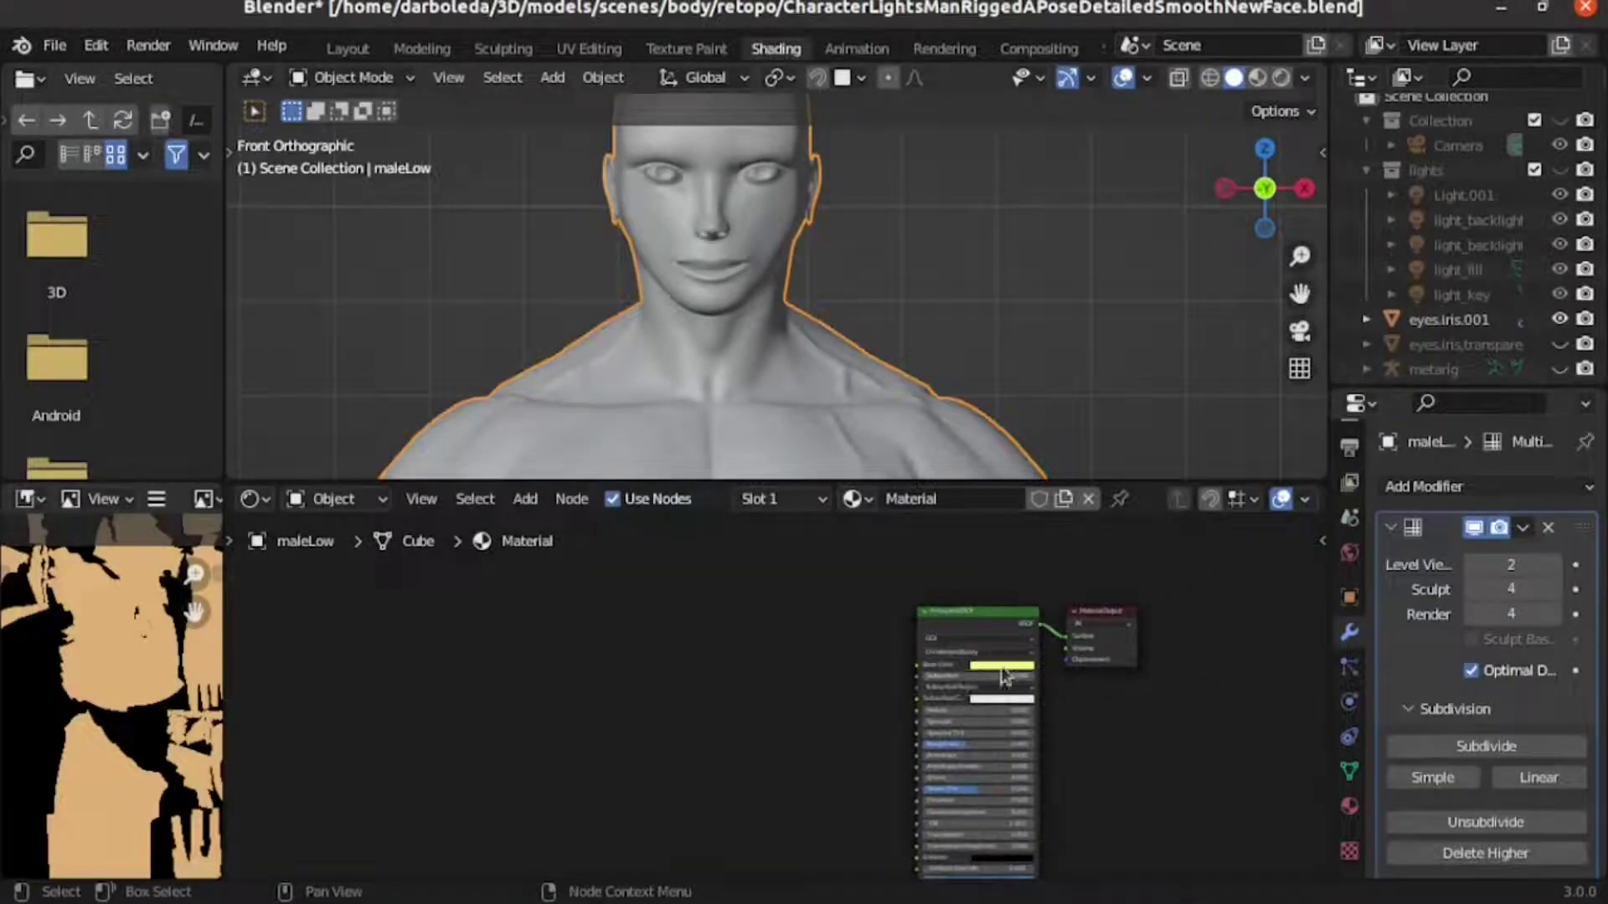
pyautogui.click(1000, 665)
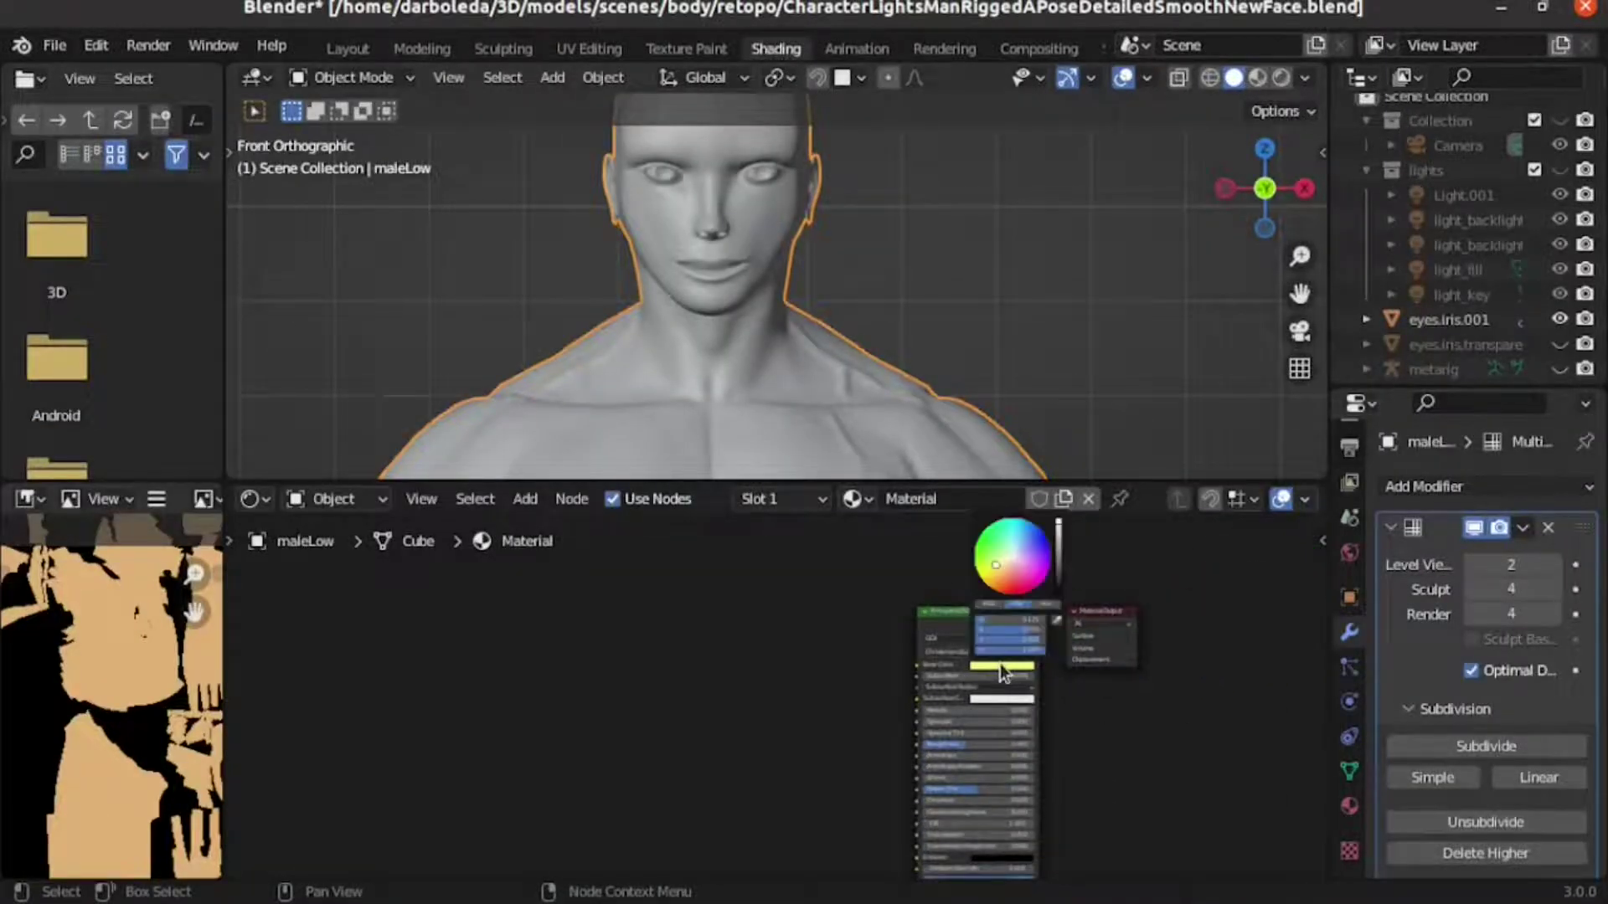
pyautogui.click(975, 546)
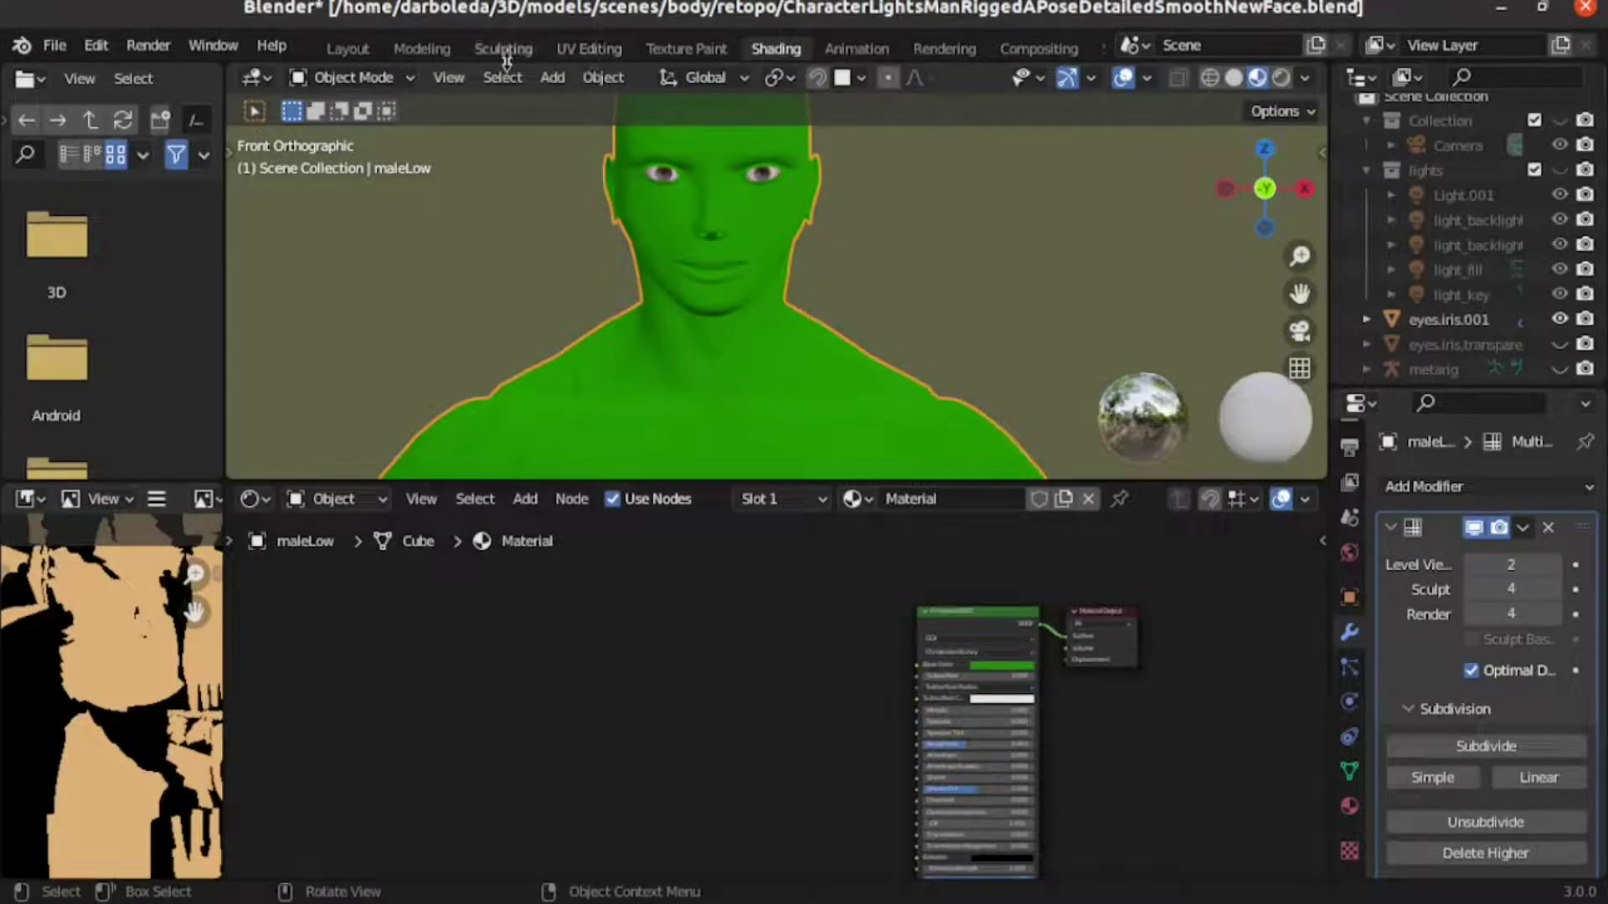
pyautogui.click(489, 54)
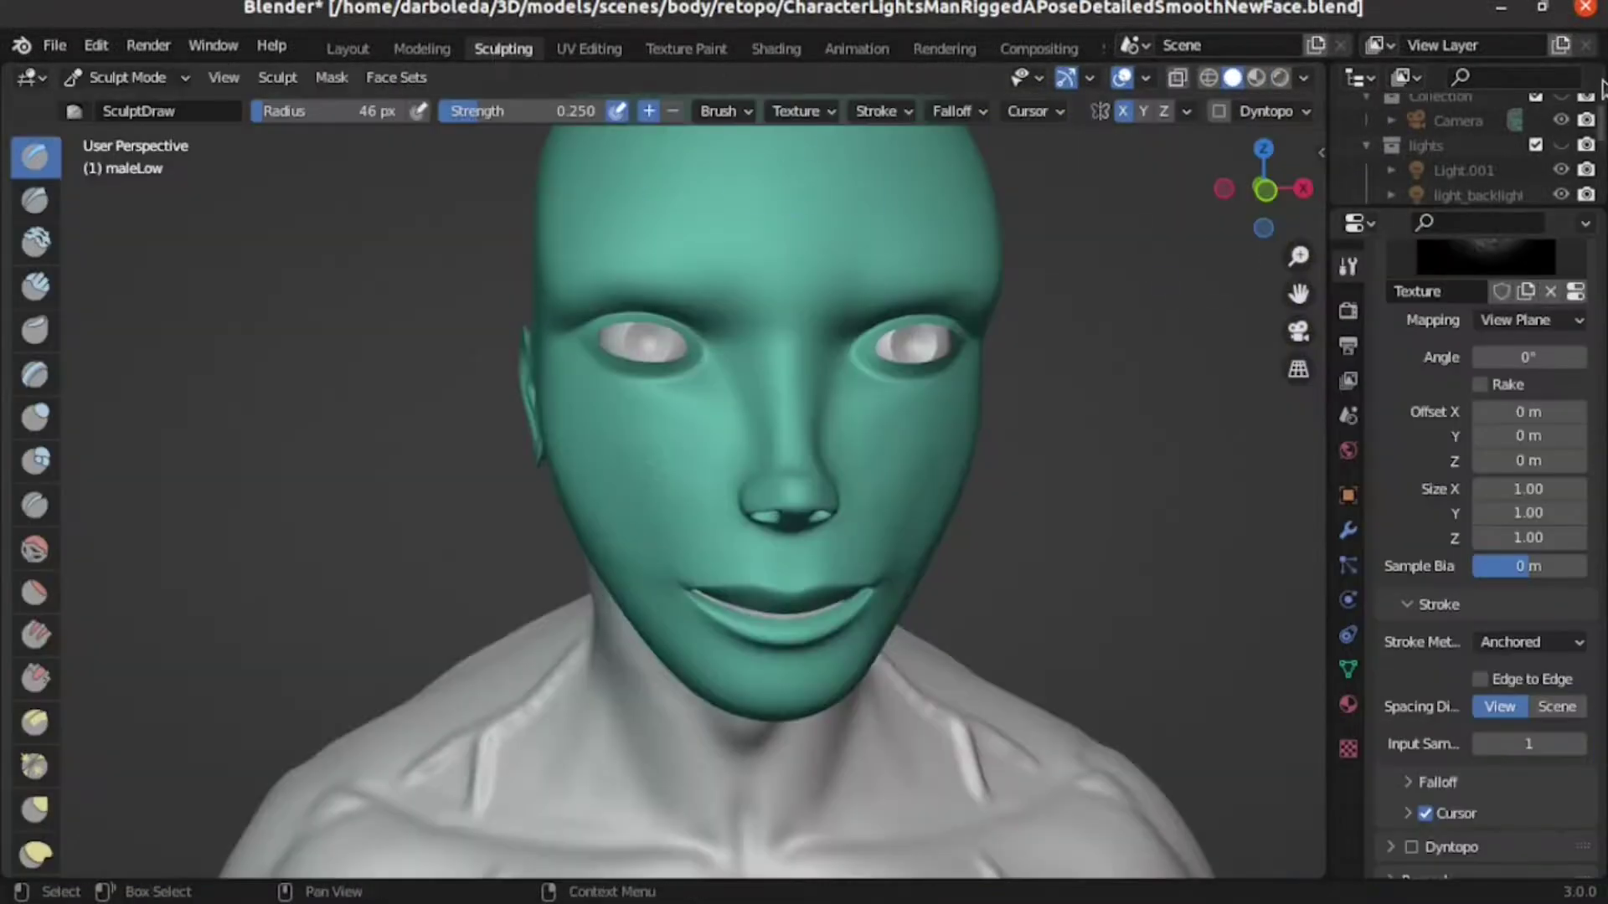
# Replace the brush texture's sw_pores image with the sw_reptileskin_02.jpg scale image.
pyautogui.click(1347, 748)
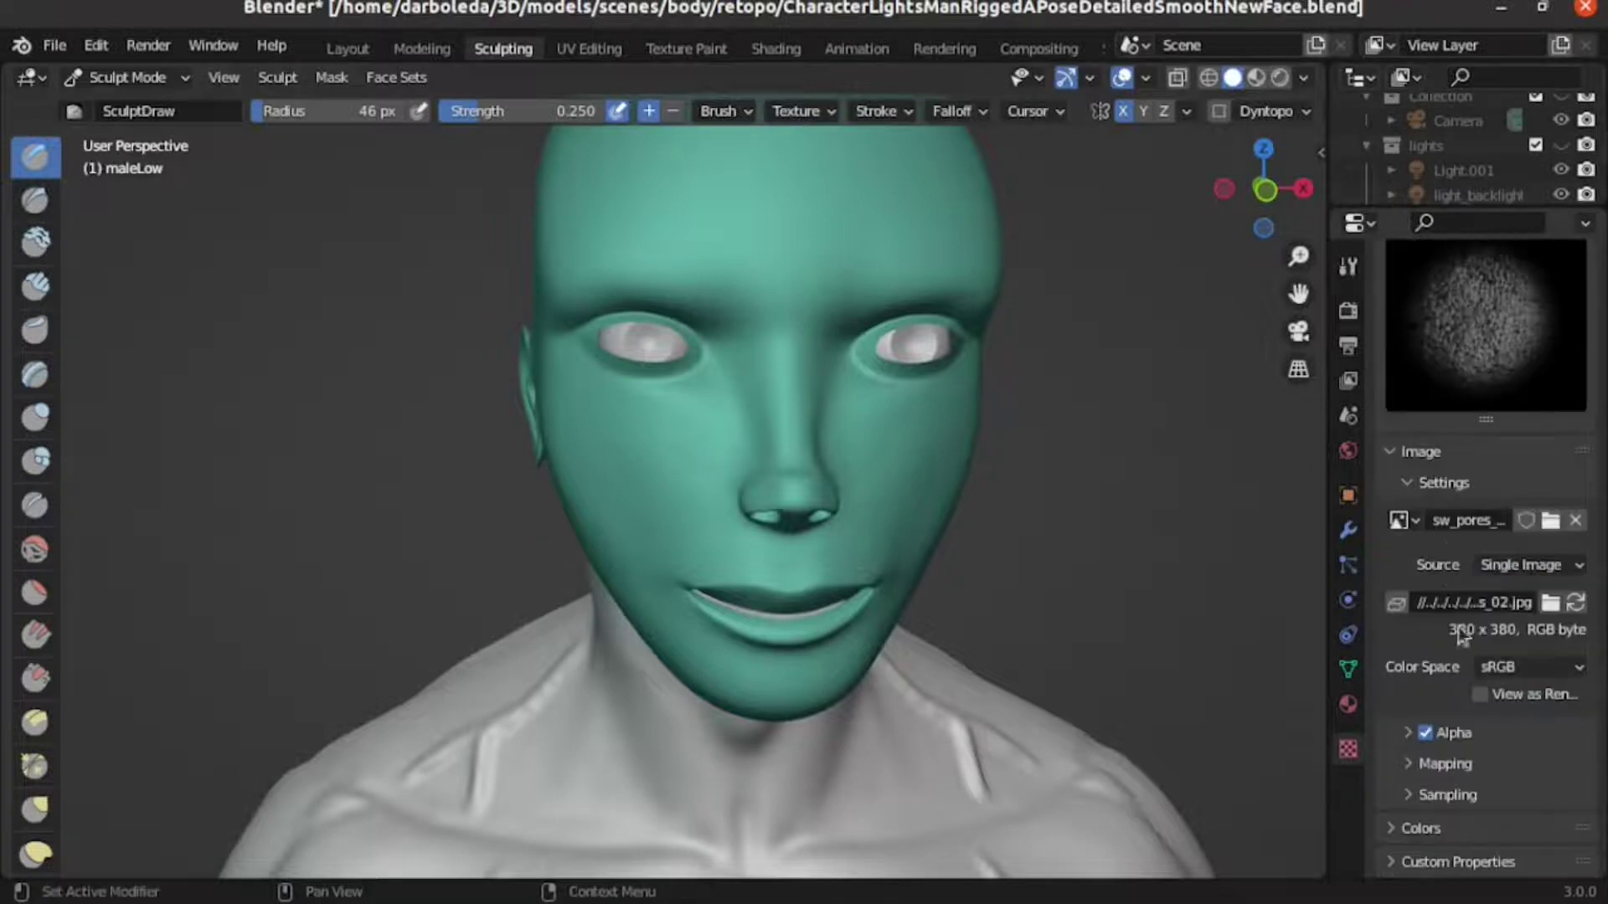
pyautogui.scroll(5, 1474, 519)
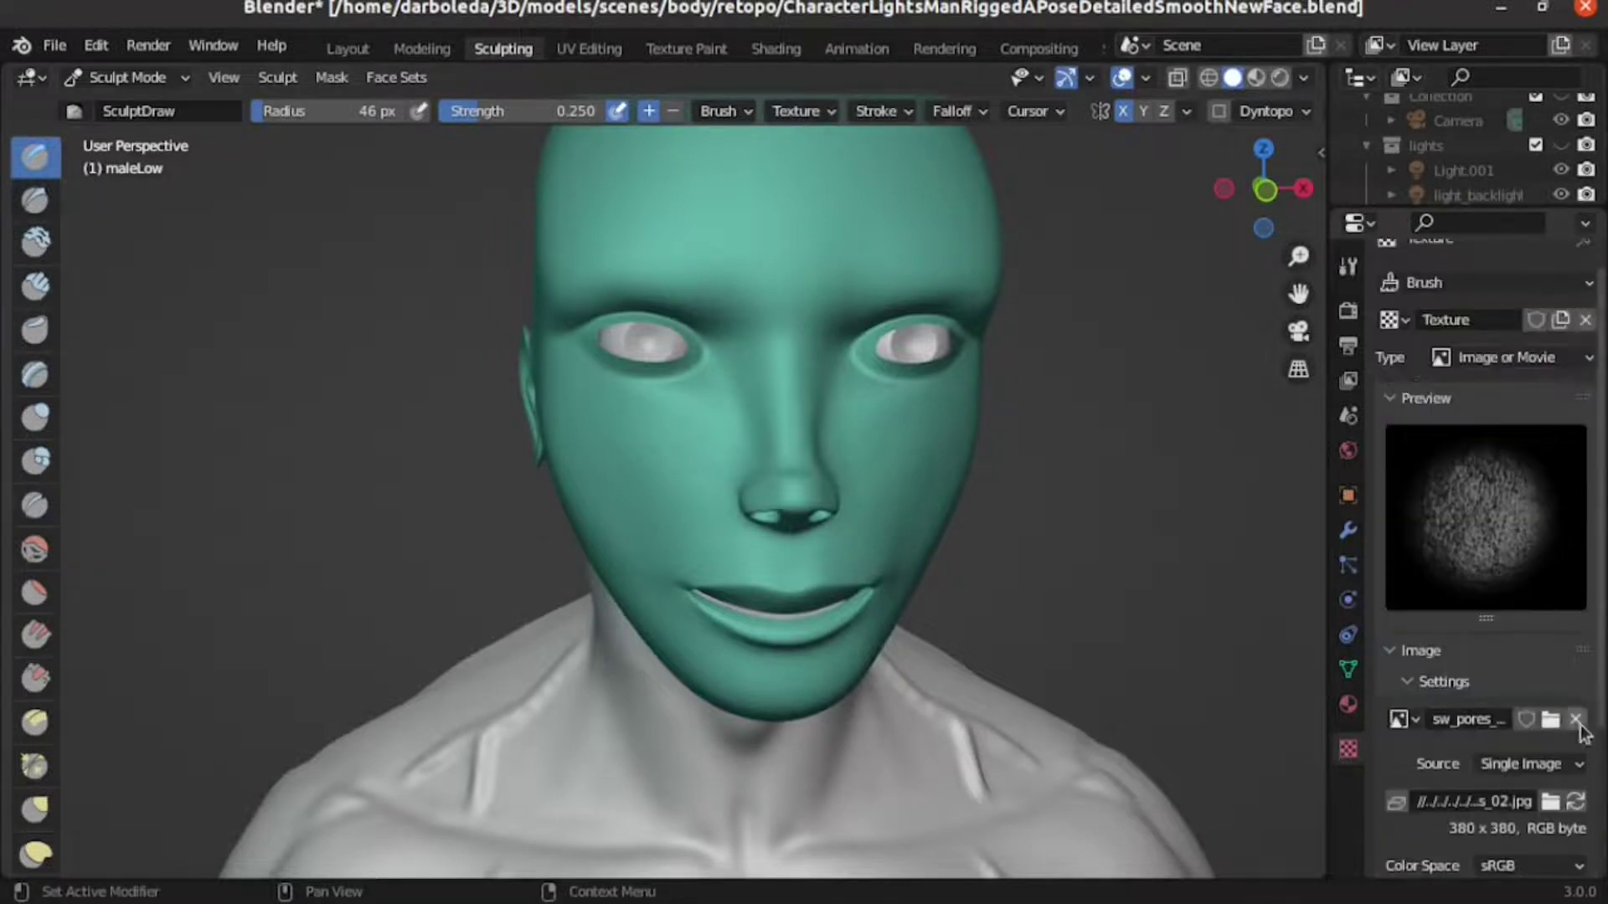
pyautogui.click(1578, 723)
pyautogui.click(1555, 718)
pyautogui.doubleClick(603, 237)
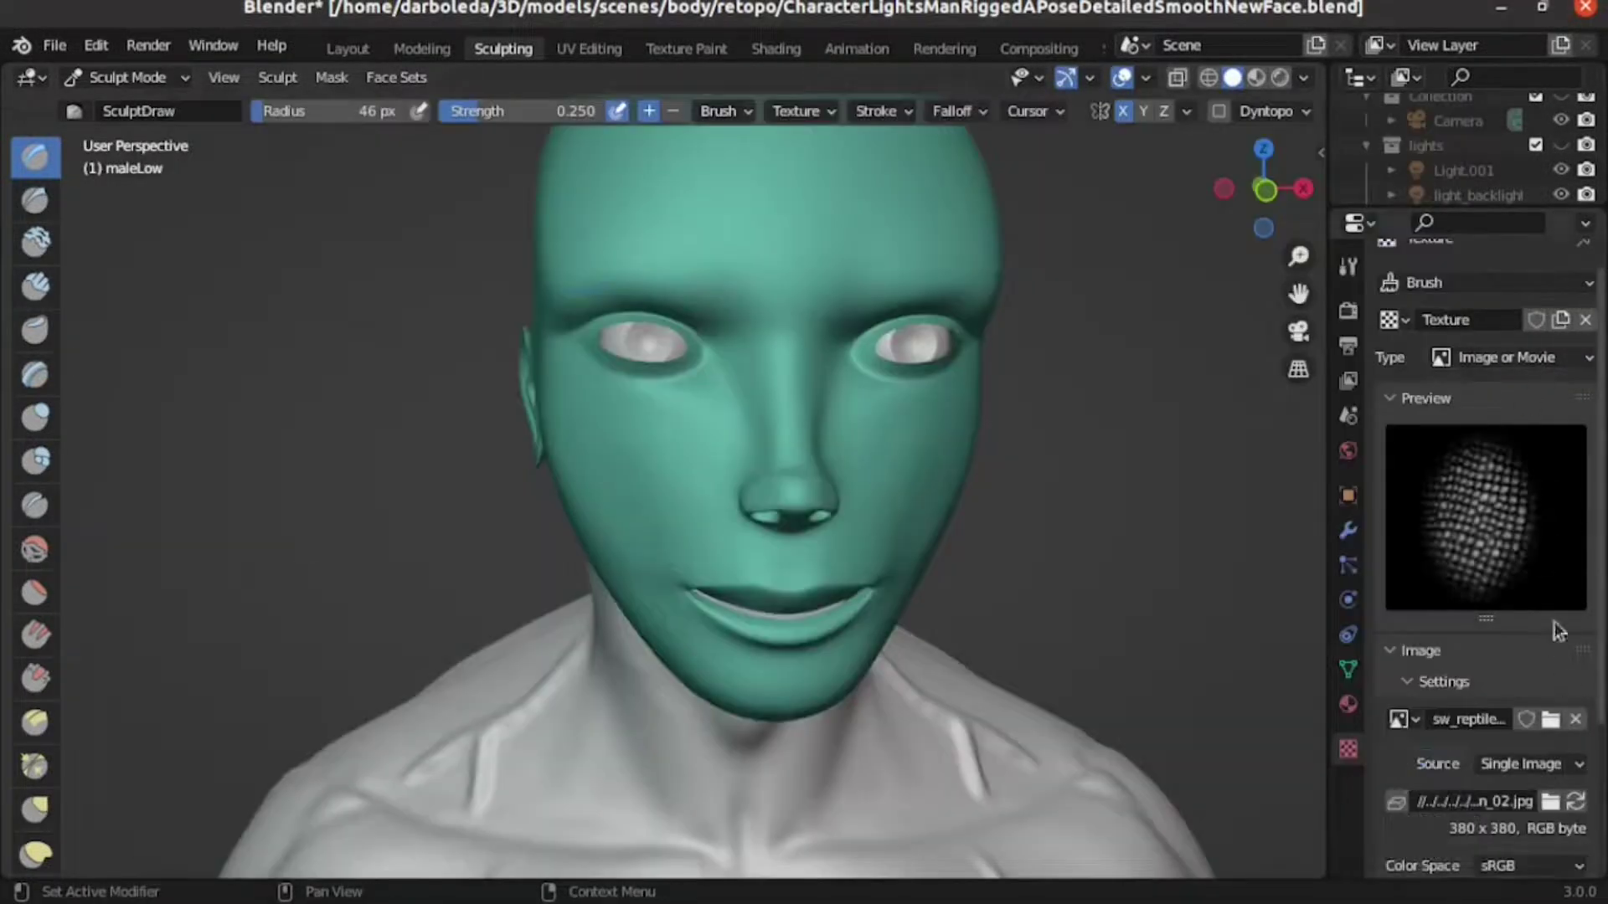
# Show the active brush's settings and scroll down through them.
pyautogui.click(1345, 270)
pyautogui.scroll(-7, 1487, 515)
pyautogui.scroll(-4, 1419, 601)
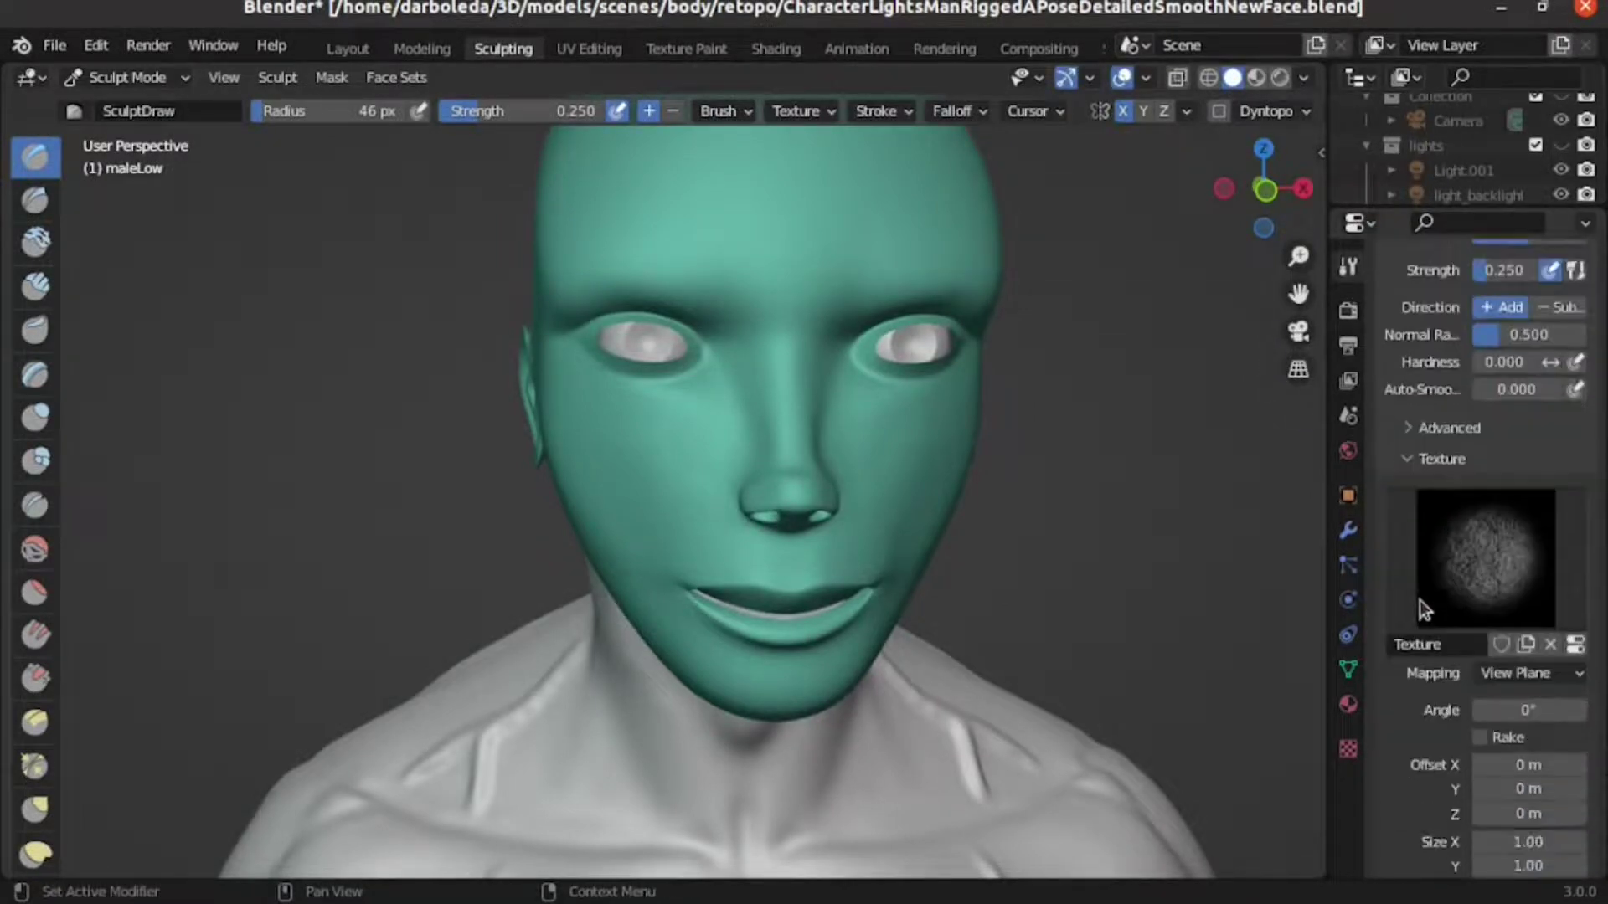
pyautogui.scroll(-2, 1420, 600)
pyautogui.scroll(-5, 1474, 600)
pyautogui.scroll(-3, 1471, 600)
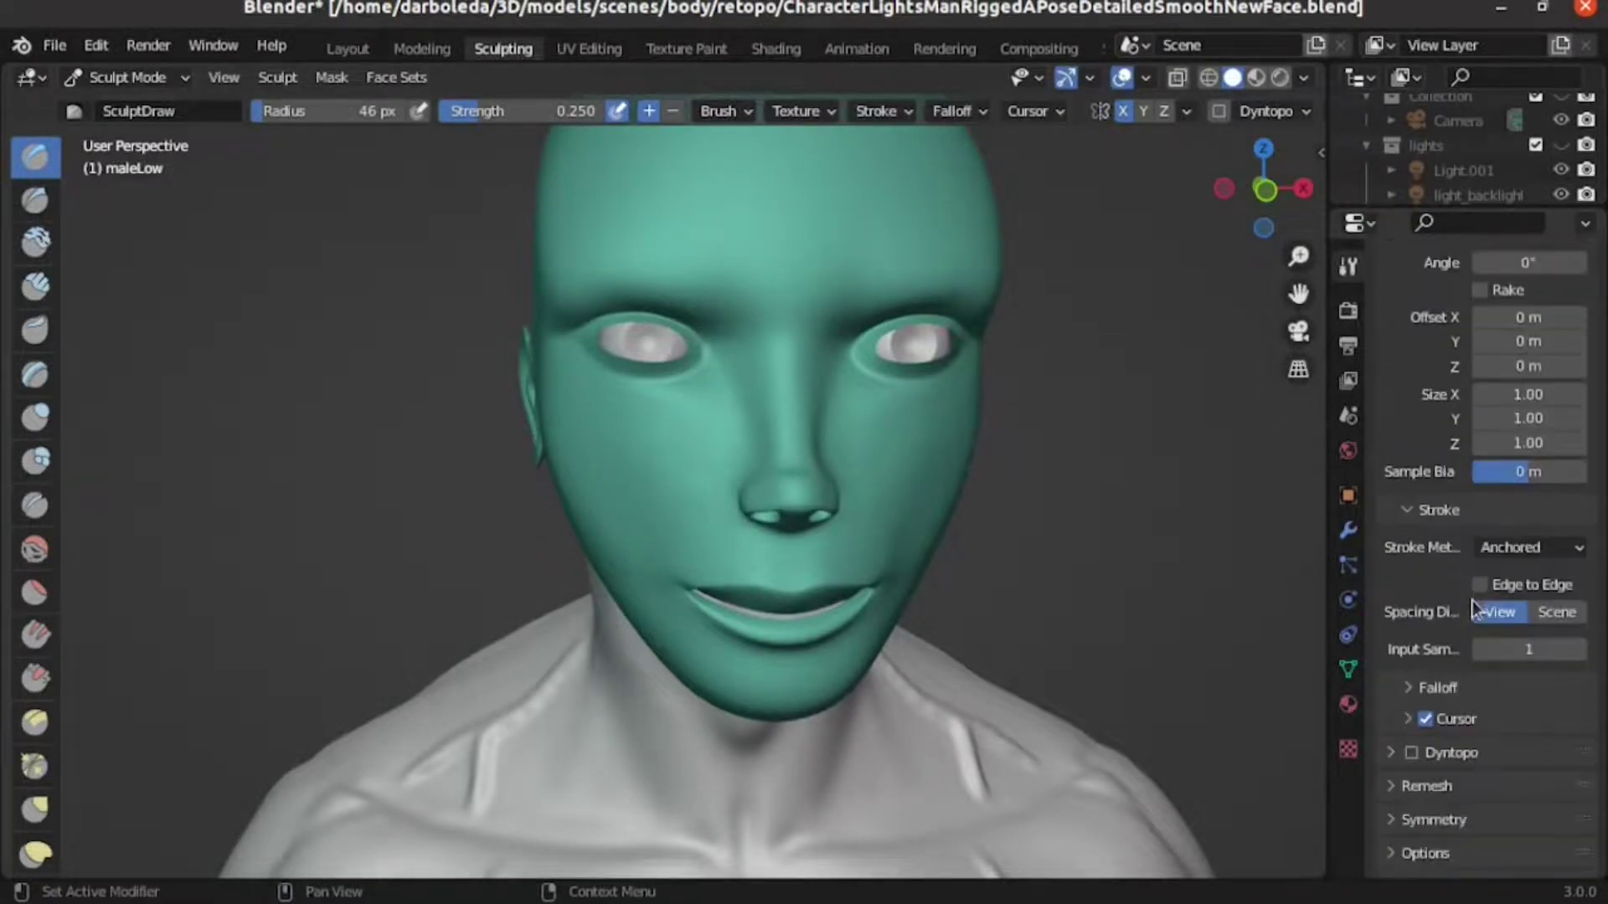
# From the front view, stamp reptile-scale texture beside both nostrils, the nose bridge and both cheeks.
pyautogui.press('KP_1')
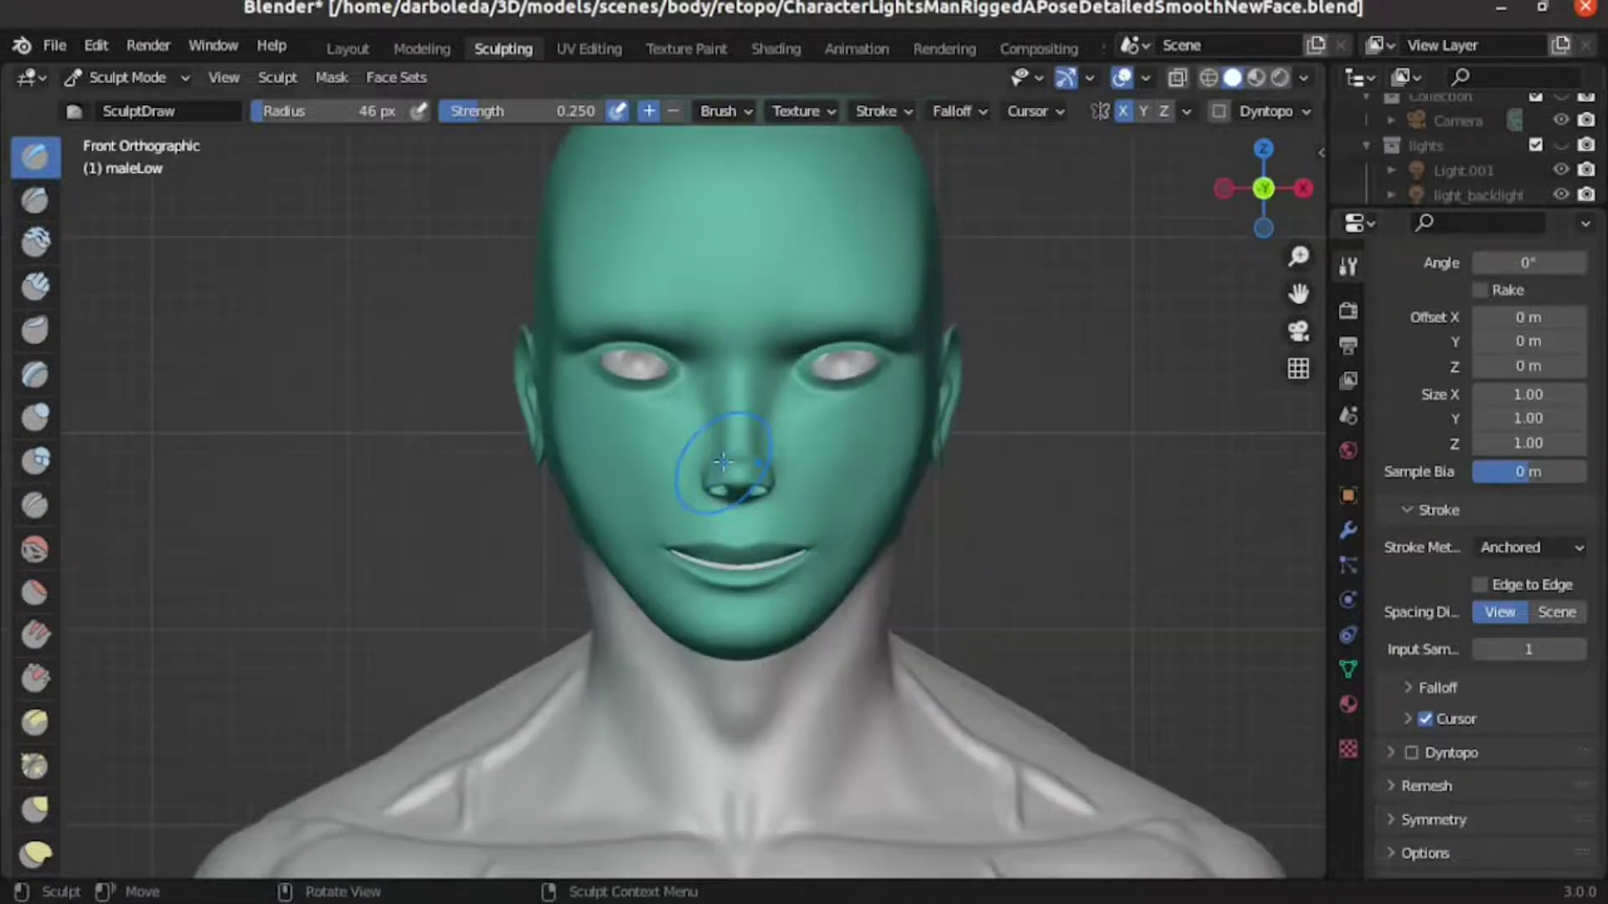
pyautogui.scroll(1, 653, 510)
pyautogui.scroll(4, 658, 335)
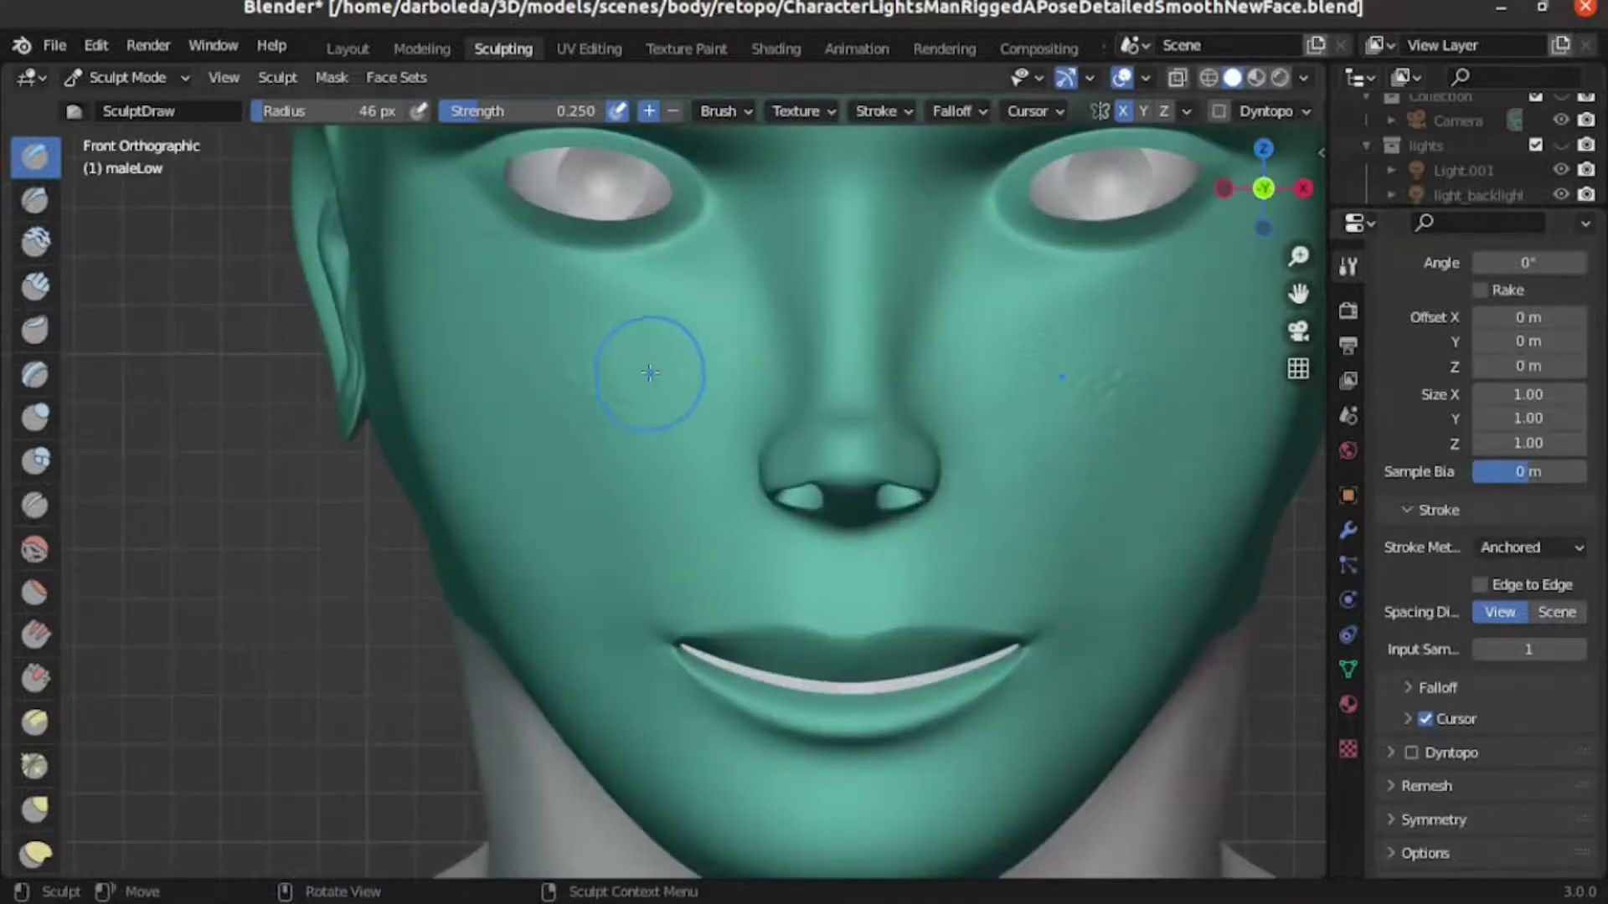
pyautogui.moveTo(653, 356); pyautogui.dragTo(653, 352)
pyautogui.moveTo(659, 431); pyautogui.dragTo(680, 540)
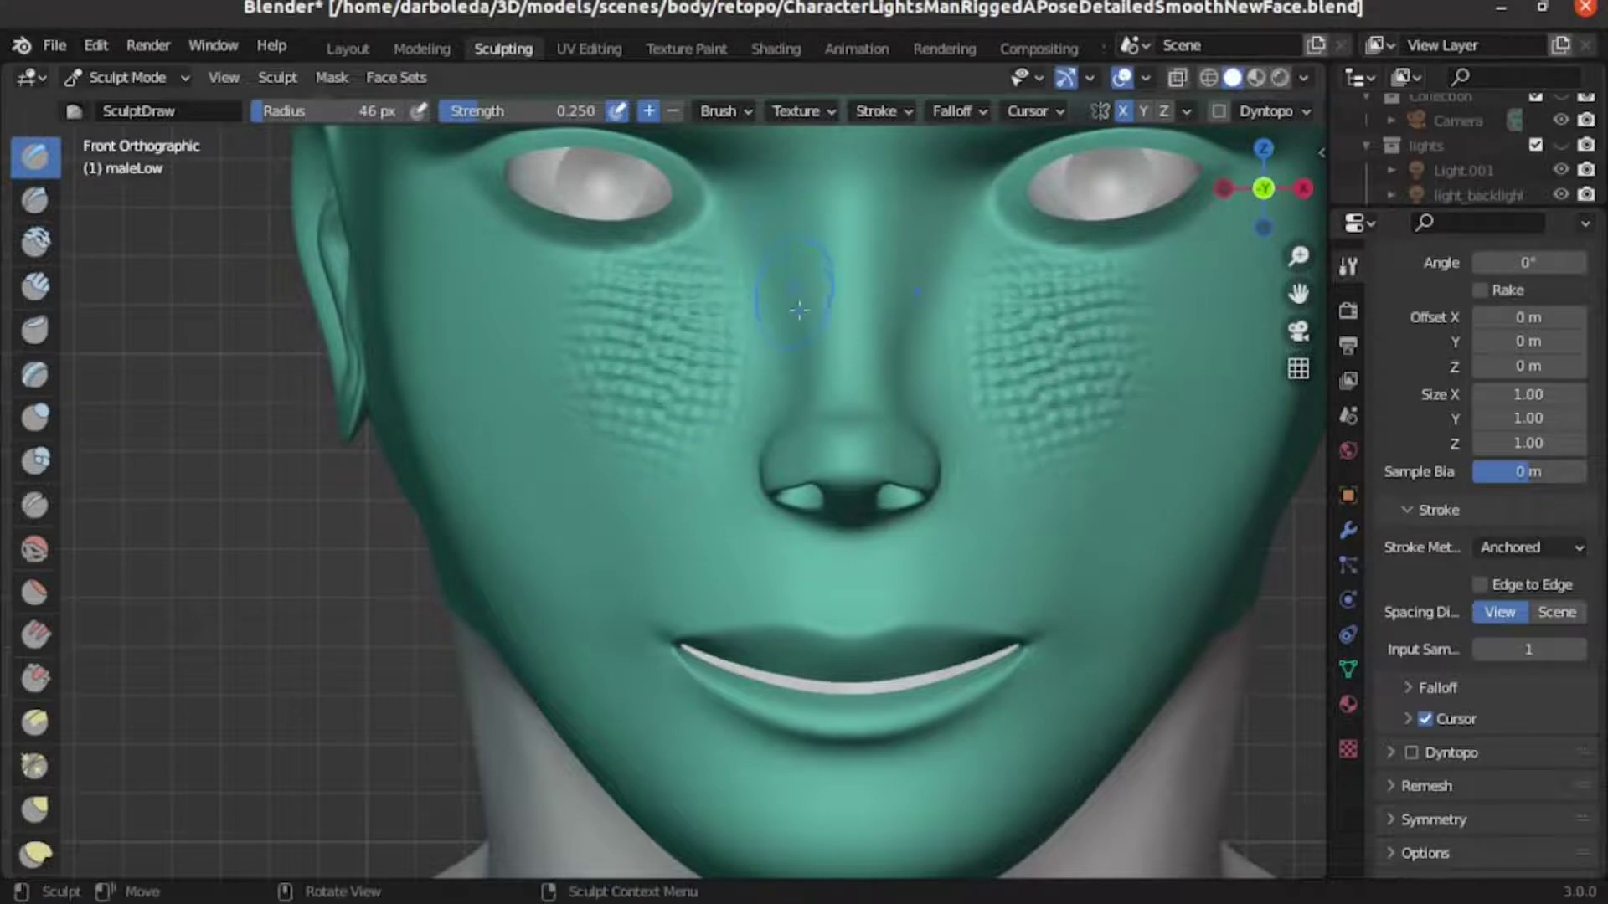
pyautogui.moveTo(756, 300); pyautogui.dragTo(774, 352)
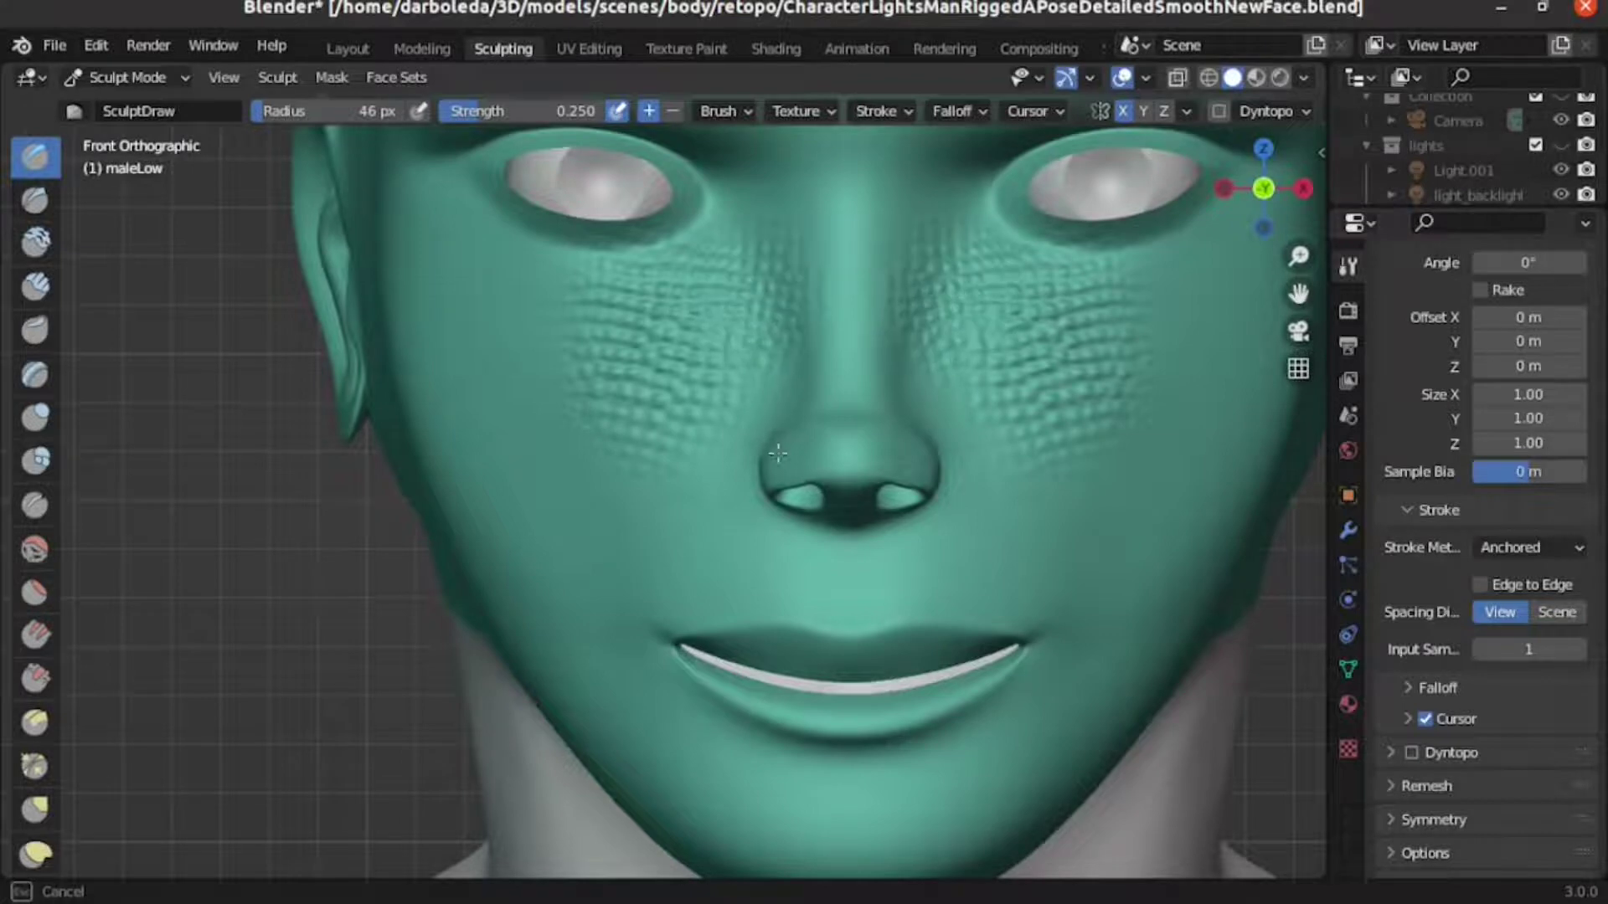
pyautogui.moveTo(775, 430); pyautogui.dragTo(737, 531)
pyautogui.moveTo(722, 466); pyautogui.dragTo(711, 502)
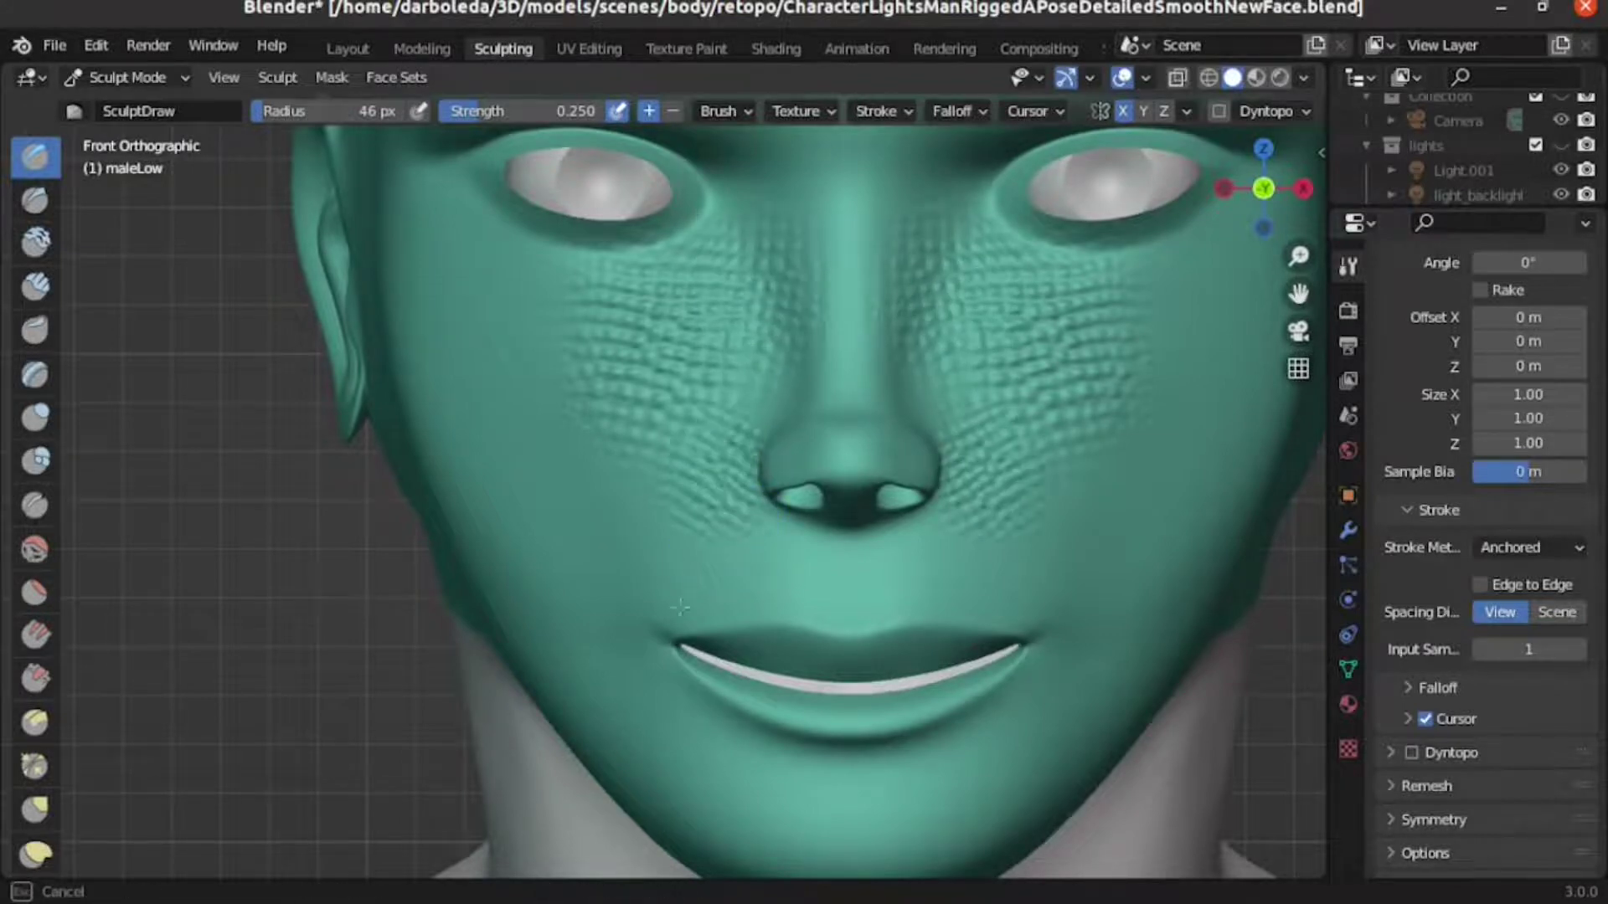
pyautogui.moveTo(507, 388); pyautogui.dragTo(469, 335)
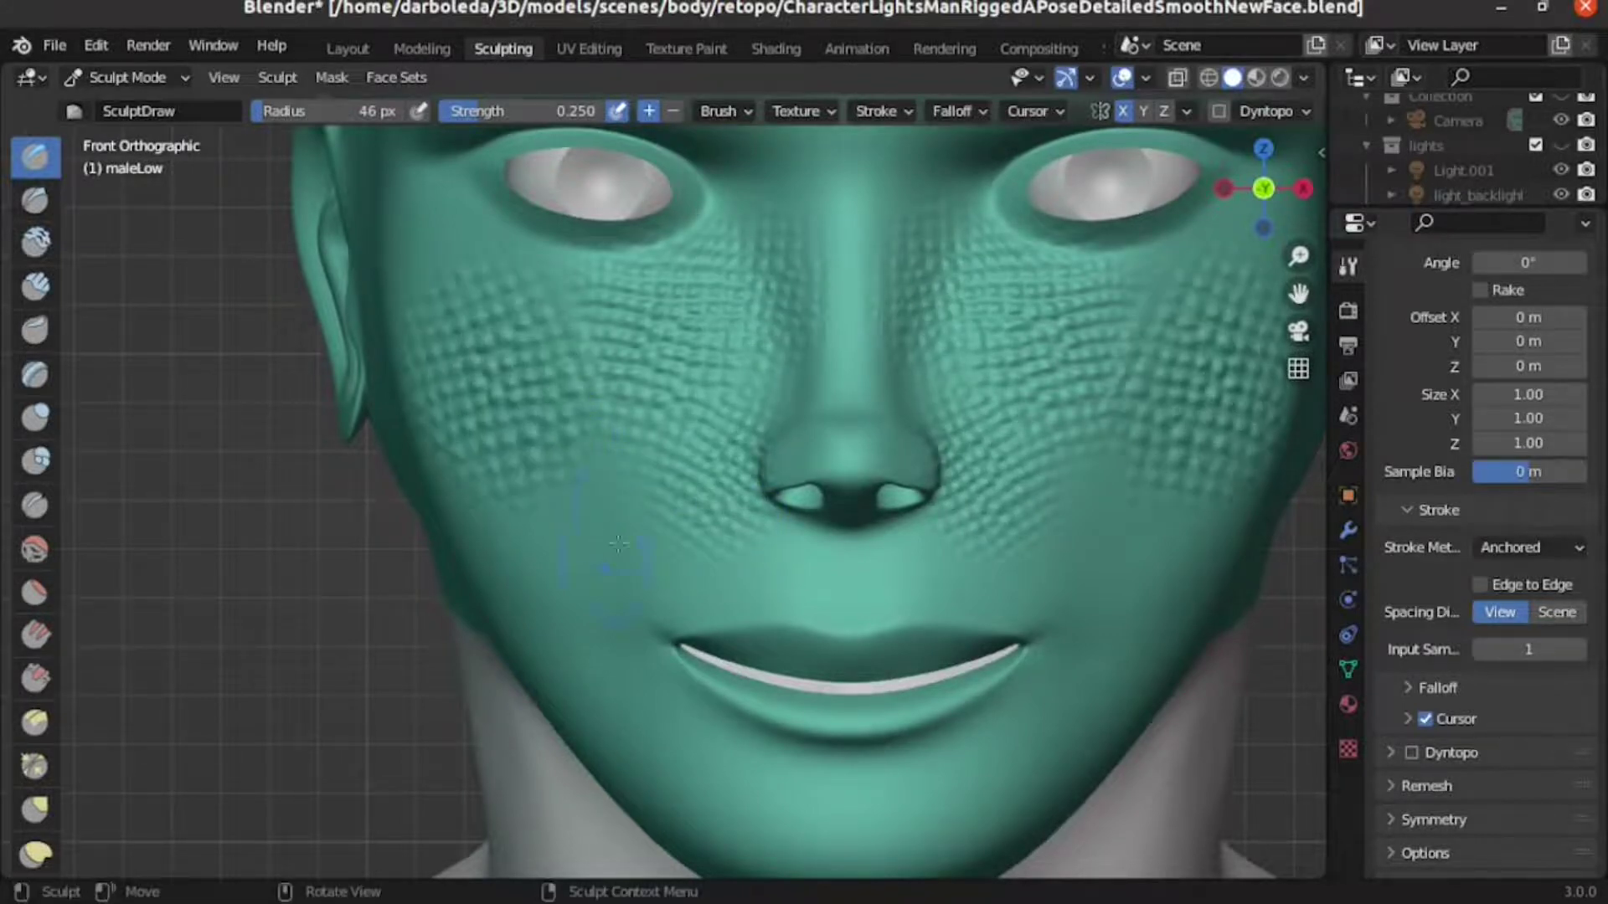
pyautogui.moveTo(608, 533); pyautogui.dragTo(736, 388)
# Check the scaled face in Material Preview, then return to Solid shading.
pyautogui.press('z')
pyautogui.scroll(-2, 829, 384)
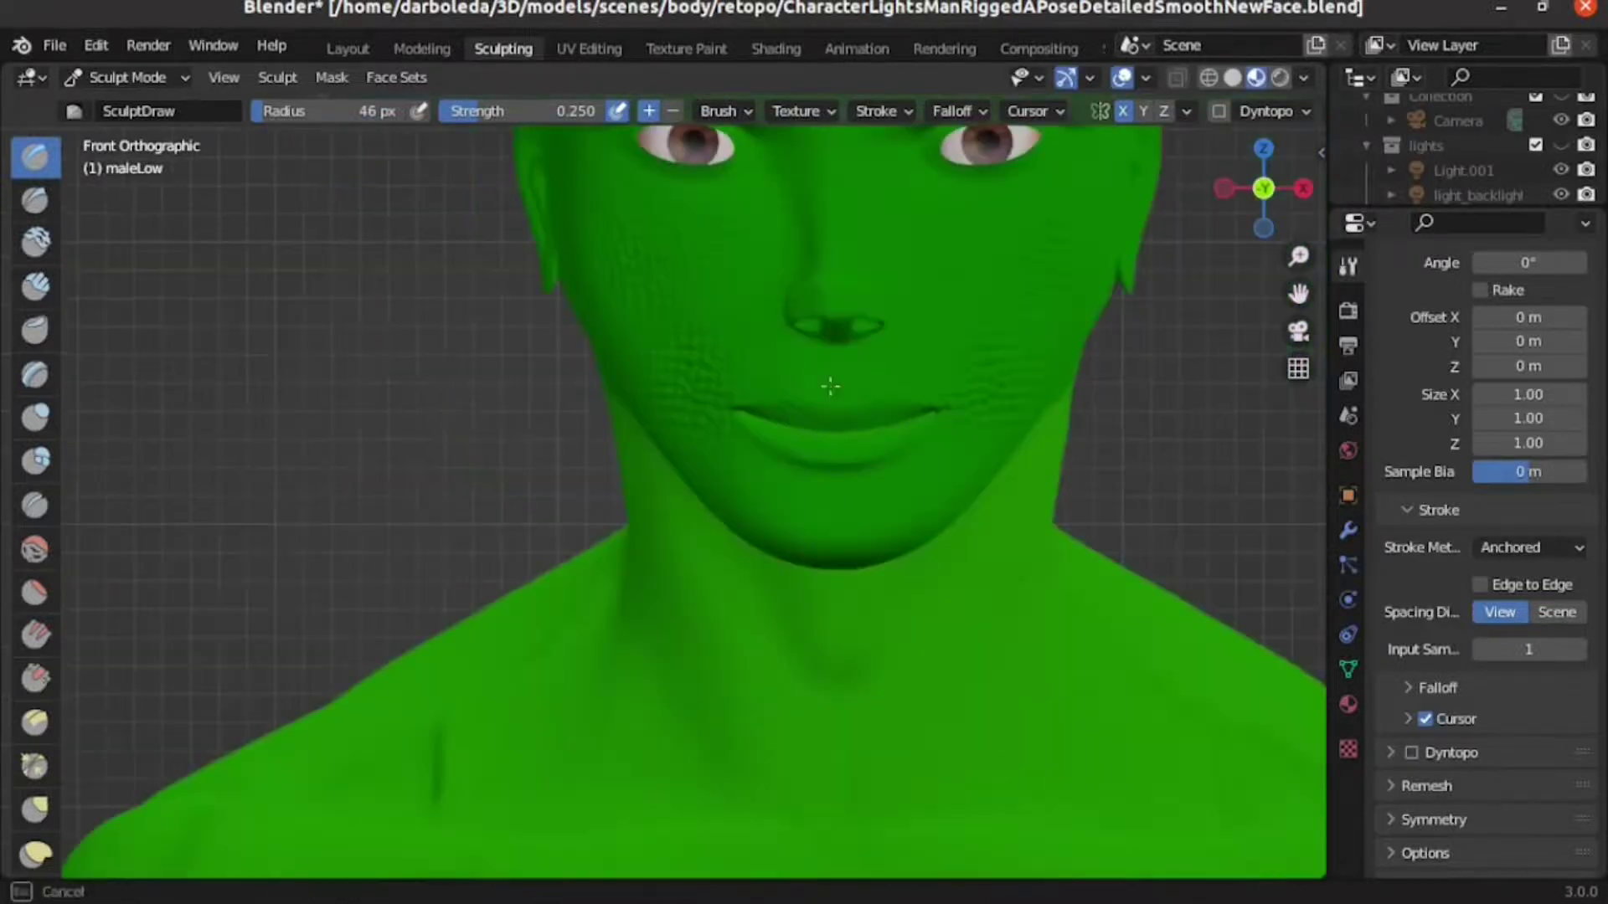
pyautogui.scroll(-2, 955, 348)
pyautogui.scroll(6, 871, 600)
pyautogui.scroll(-4, 871, 601)
pyautogui.press('z')
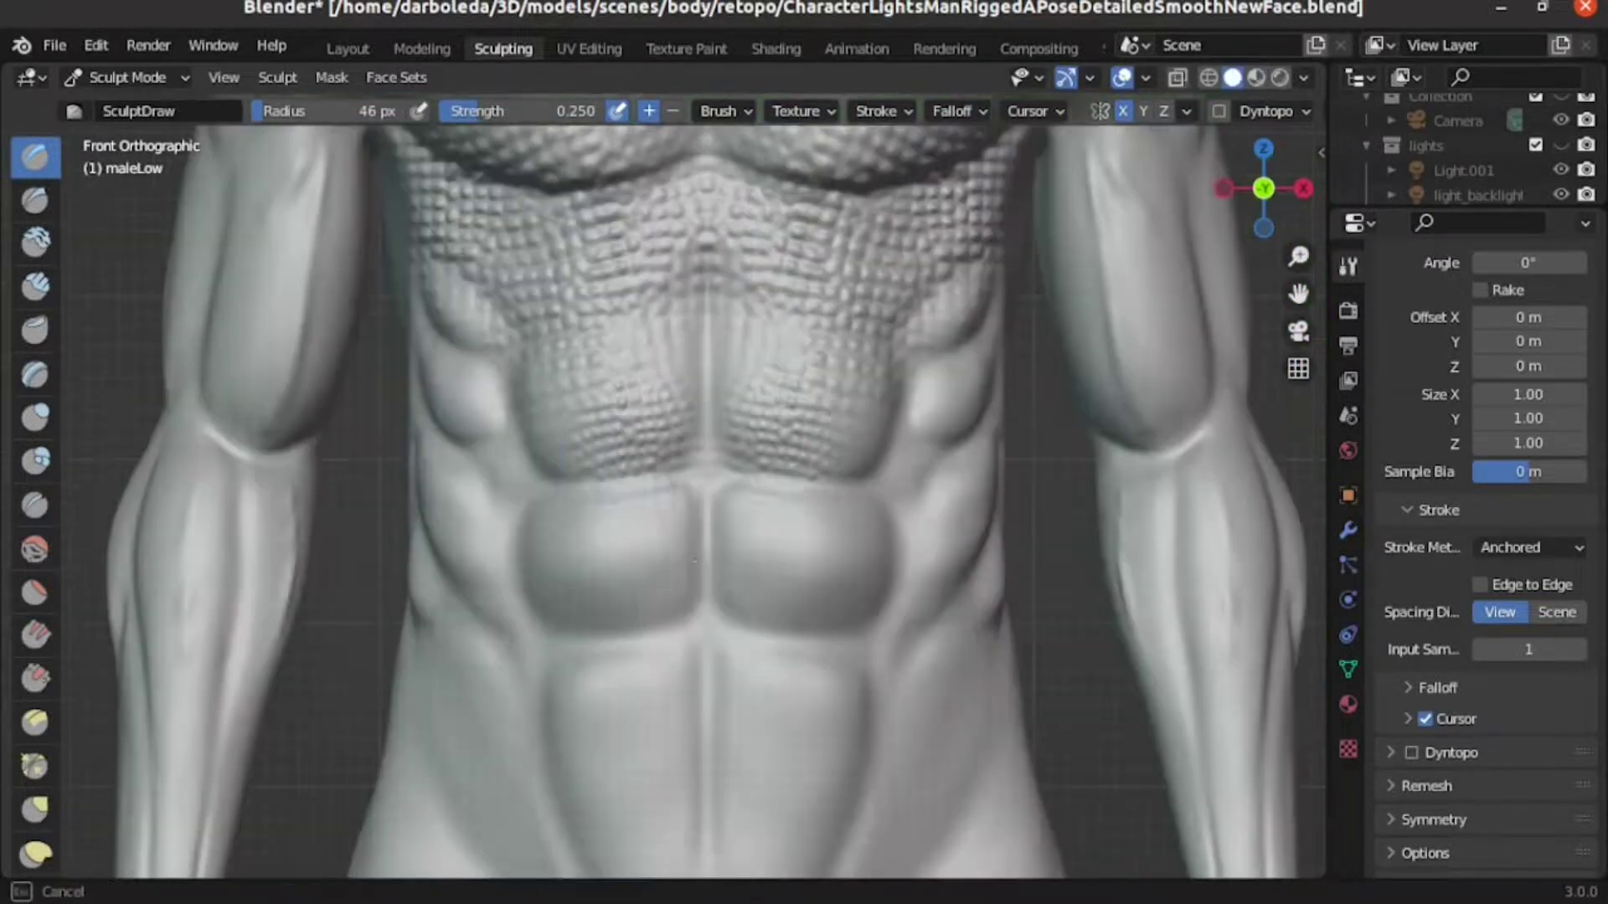
pyautogui.keyDown('shift'); pyautogui.moveTo(629, 617); pyautogui.dragTo(783, 695, button='middle'); pyautogui.keyUp('shift')
# Inspect the body's scales from the right side, front and back views.
pyautogui.press('KP_3')
pyautogui.press('KP_1')
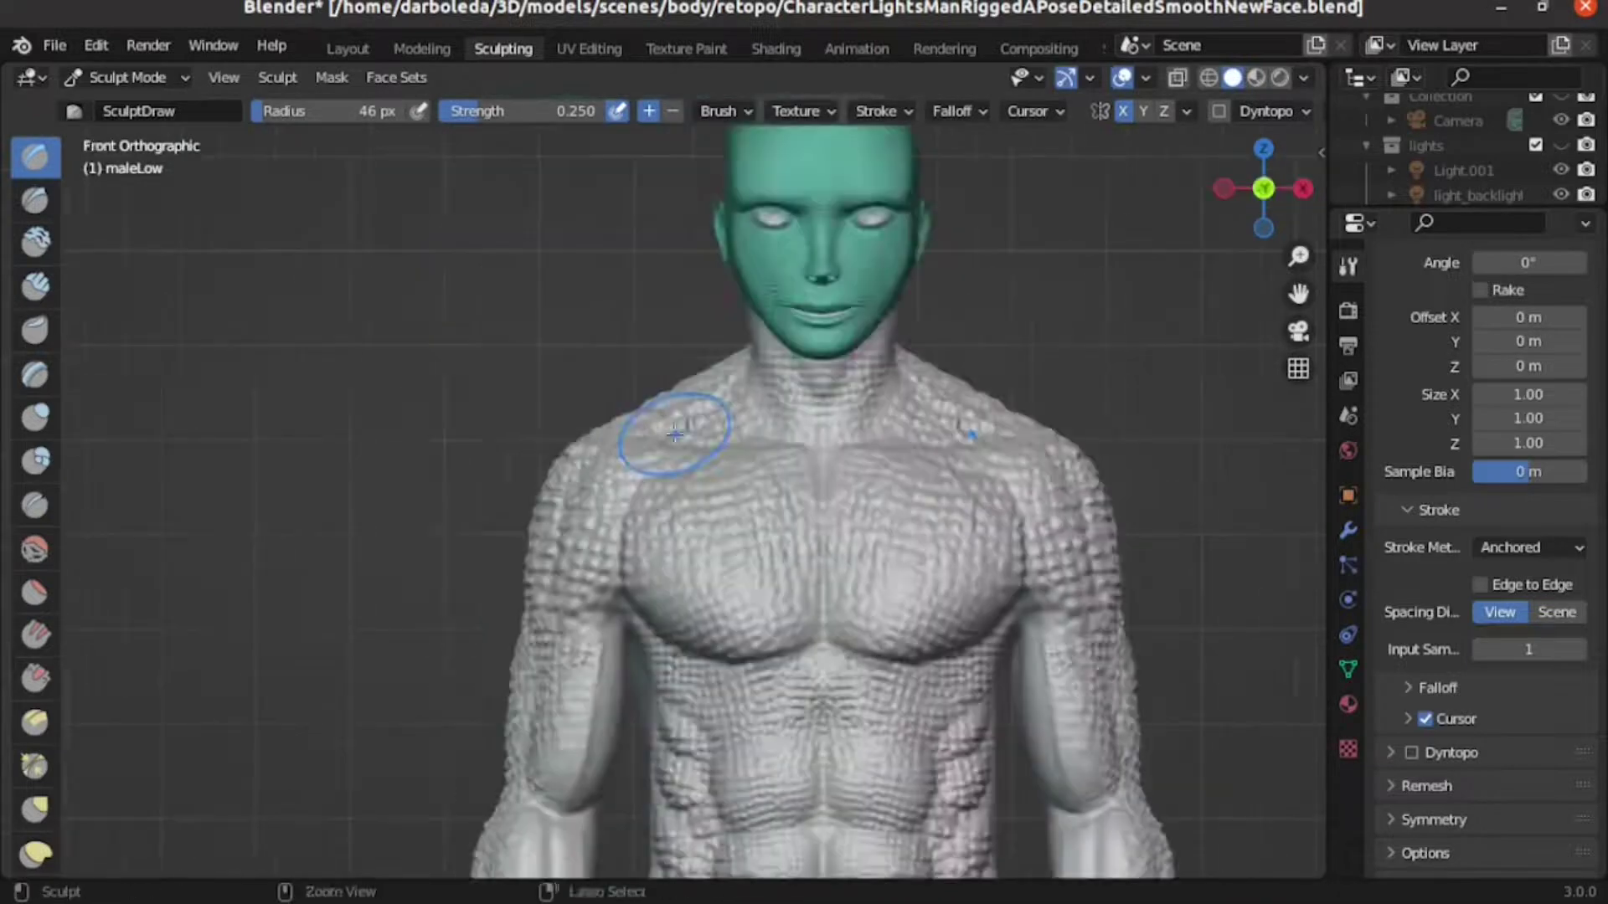
pyautogui.press('ctrl+KP_1')
pyautogui.keyDown('shift'); pyautogui.moveTo(587, 670); pyautogui.dragTo(510, 452, button='middle'); pyautogui.keyUp('shift')
pyautogui.keyDown('shift'); pyautogui.scroll(-5, 510, 452); pyautogui.keyUp('shift')
pyautogui.keyDown('shift'); pyautogui.scroll(-5, 515, 587); pyautogui.keyUp('shift')
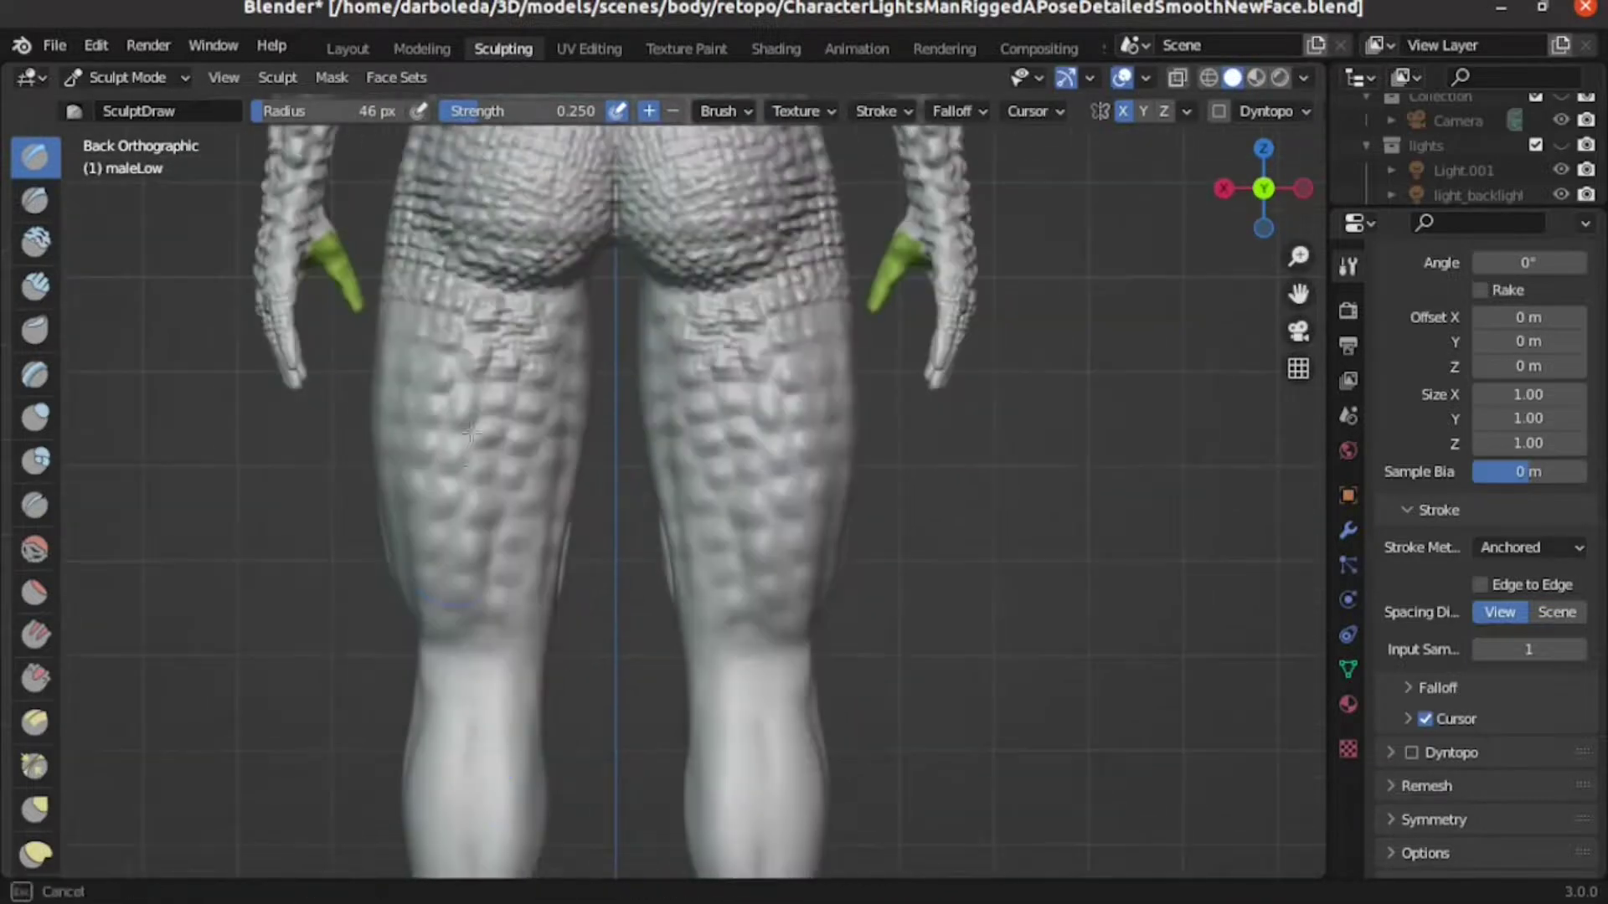
pyautogui.keyDown('shift'); pyautogui.scroll(-4, 519, 711); pyautogui.keyUp('shift')
# Inspect the scale texture on the knees, calves, thighs and torso.
pyautogui.press('KP_1')
pyautogui.keyDown('shift'); pyautogui.scroll(5, 430, 521); pyautogui.keyUp('shift')
pyautogui.keyDown('shift'); pyautogui.scroll(4, 485, 394); pyautogui.keyUp('shift')
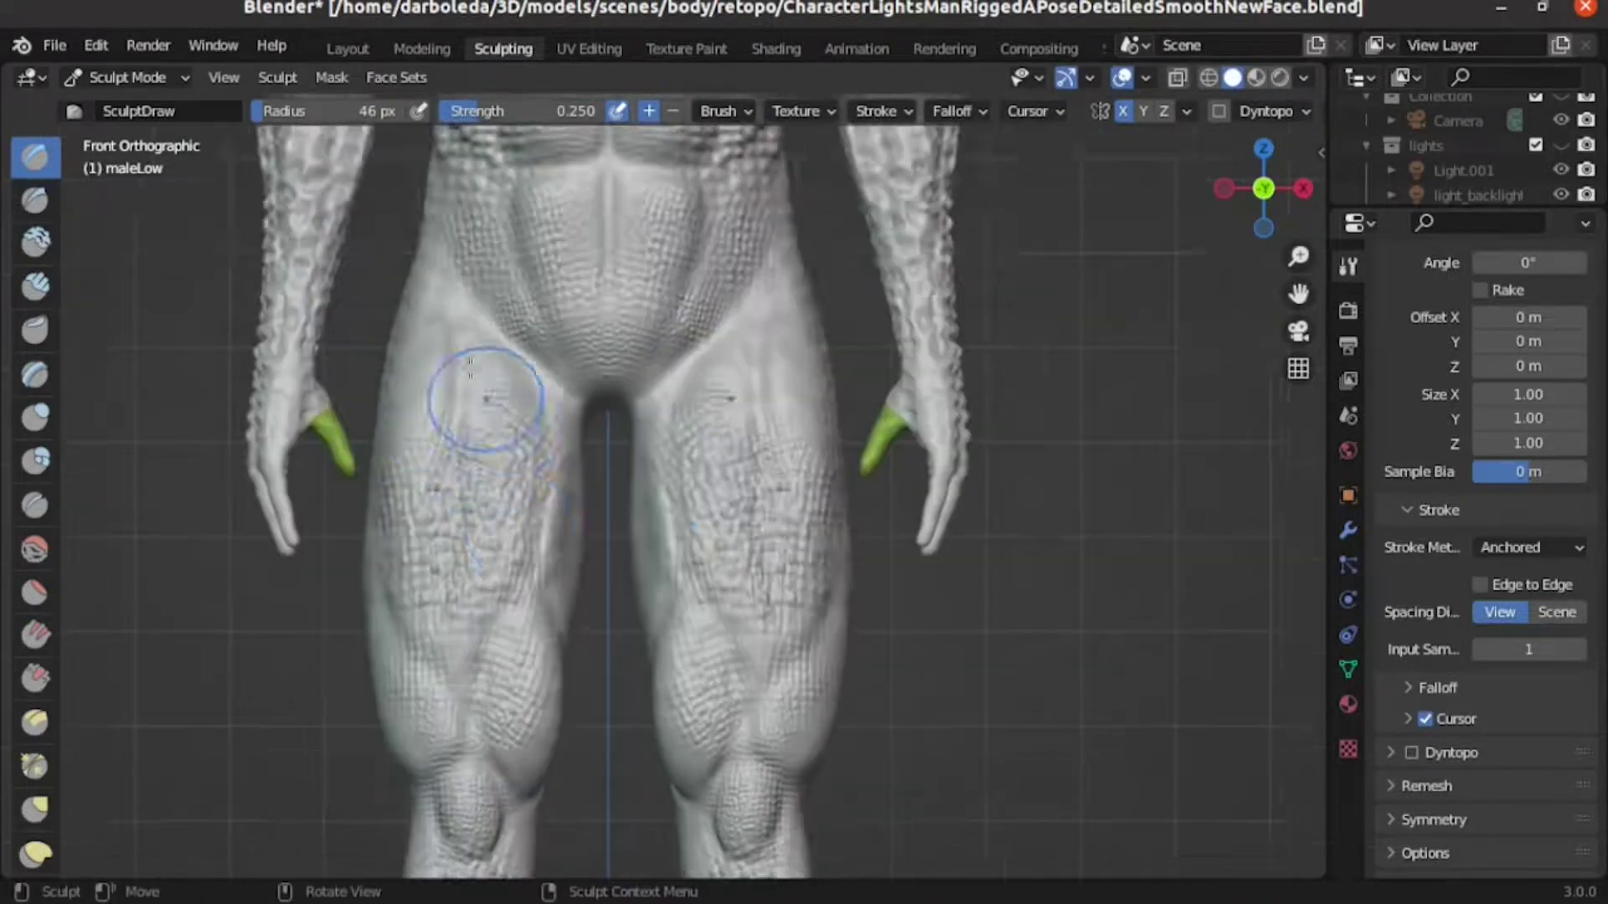
pyautogui.moveTo(485, 395)
pyautogui.mouseDown(button='middle')
pyautogui.moveTo(490, 502)
pyautogui.moveTo(466, 341)
pyautogui.mouseUp(button='middle')
pyautogui.keyDown('shift'); pyautogui.scroll(-4, 490, 519); pyautogui.keyUp('shift')
pyautogui.press('KP_3')
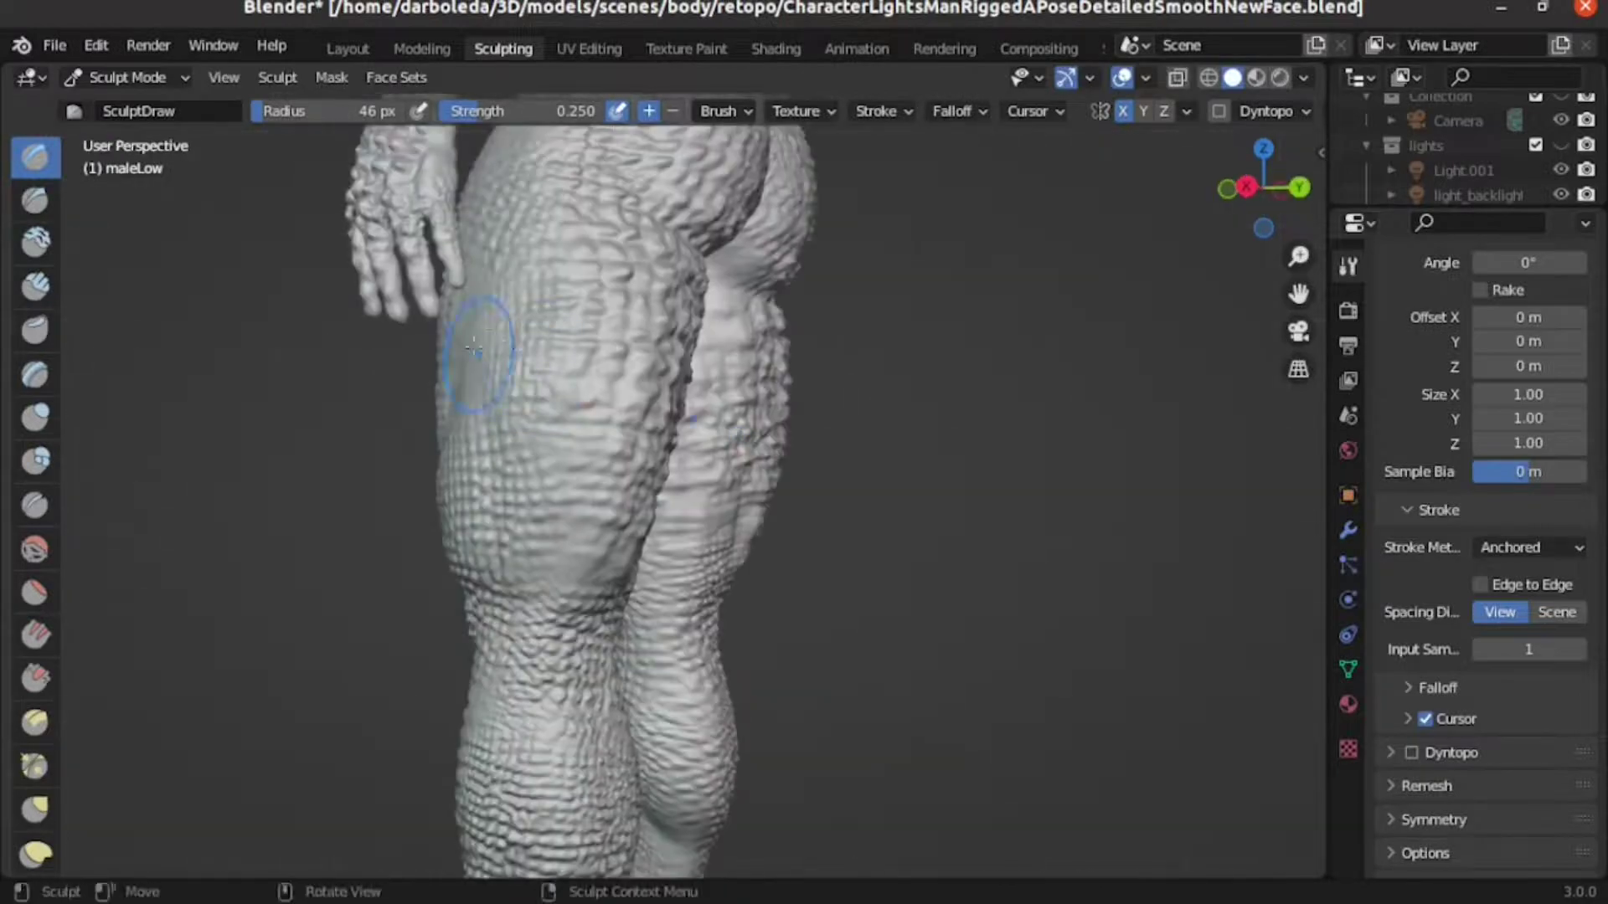
pyautogui.press('KP_1')
pyautogui.scroll(3, 359, 661)
pyautogui.keyDown('shift'); pyautogui.scroll(5, 521, 430); pyautogui.keyUp('shift')
pyautogui.keyDown('shift'); pyautogui.scroll(6, 700, 387); pyautogui.keyUp('shift')
pyautogui.scroll(3, 700, 387)
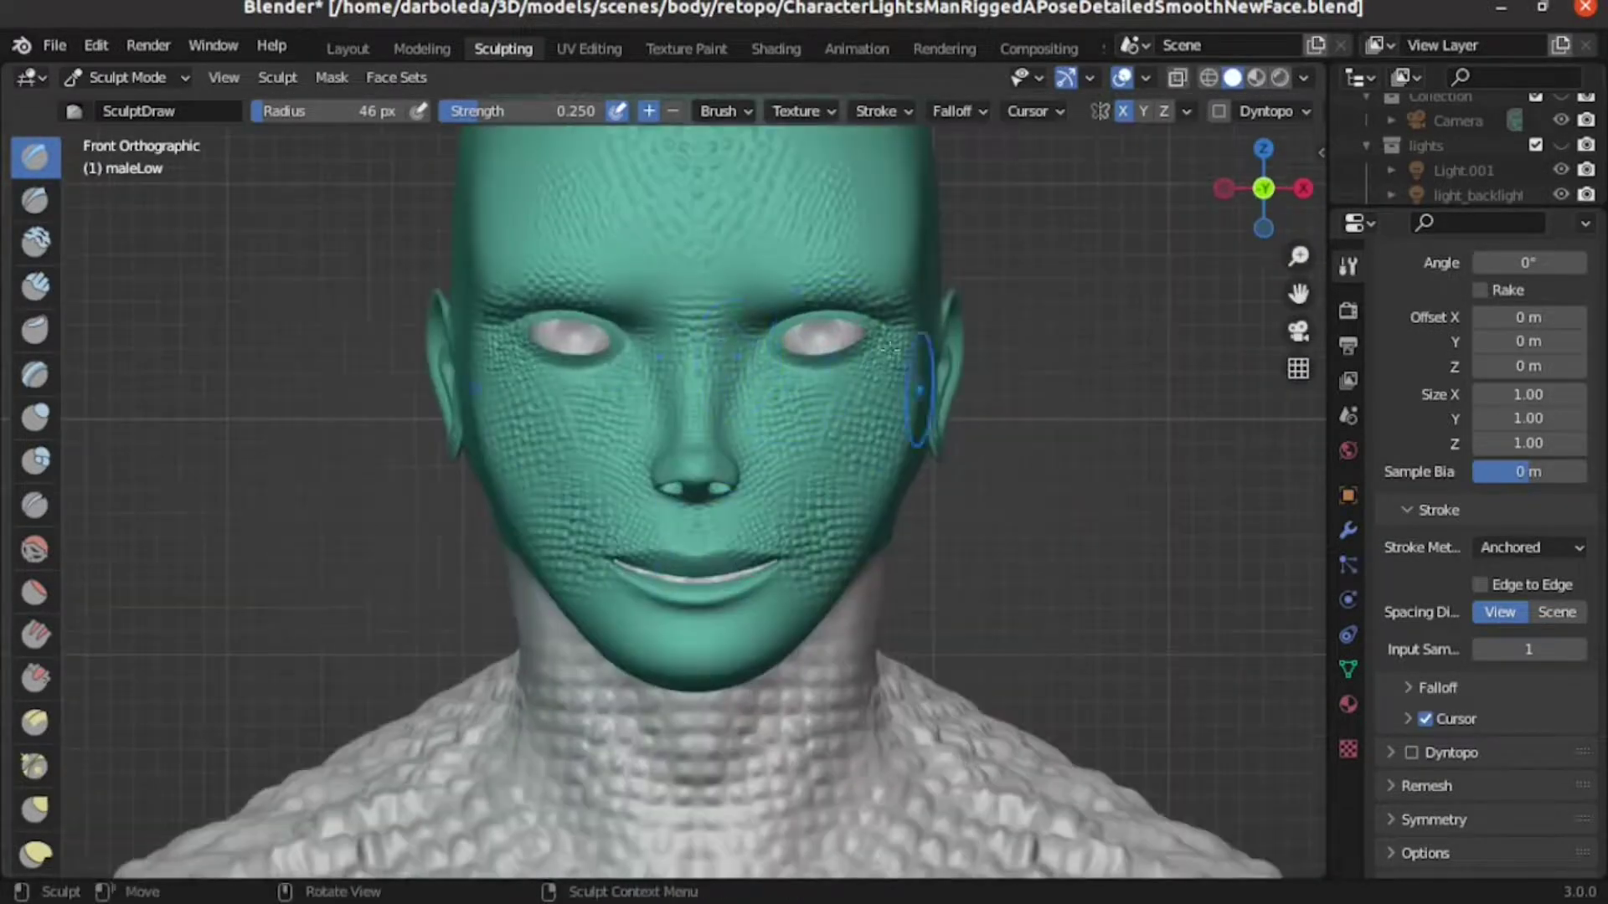
# Inspect the head's scales from right-side, perspective, back and front views.
pyautogui.keyDown('shift'); pyautogui.scroll(1, 699, 387); pyautogui.keyUp('shift')
pyautogui.press('KP_3')
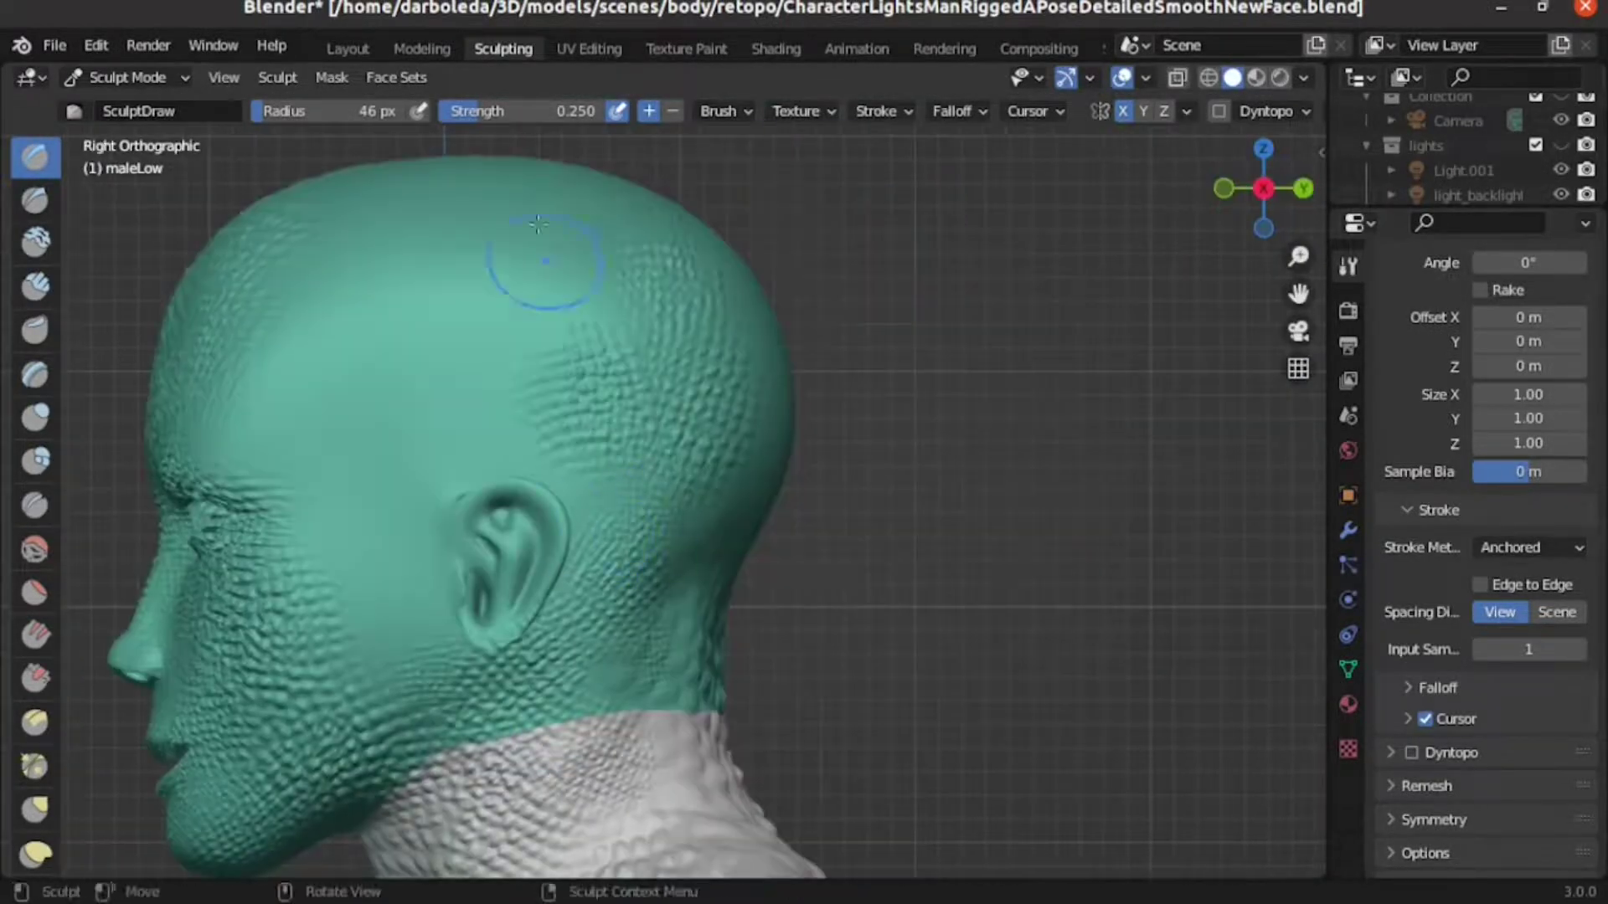
pyautogui.scroll(4, 453, 427)
pyautogui.moveTo(453, 427); pyautogui.dragTo(637, 393, button='middle')
pyautogui.scroll(-4, 637, 393)
pyautogui.press('ctrl+KP_1')
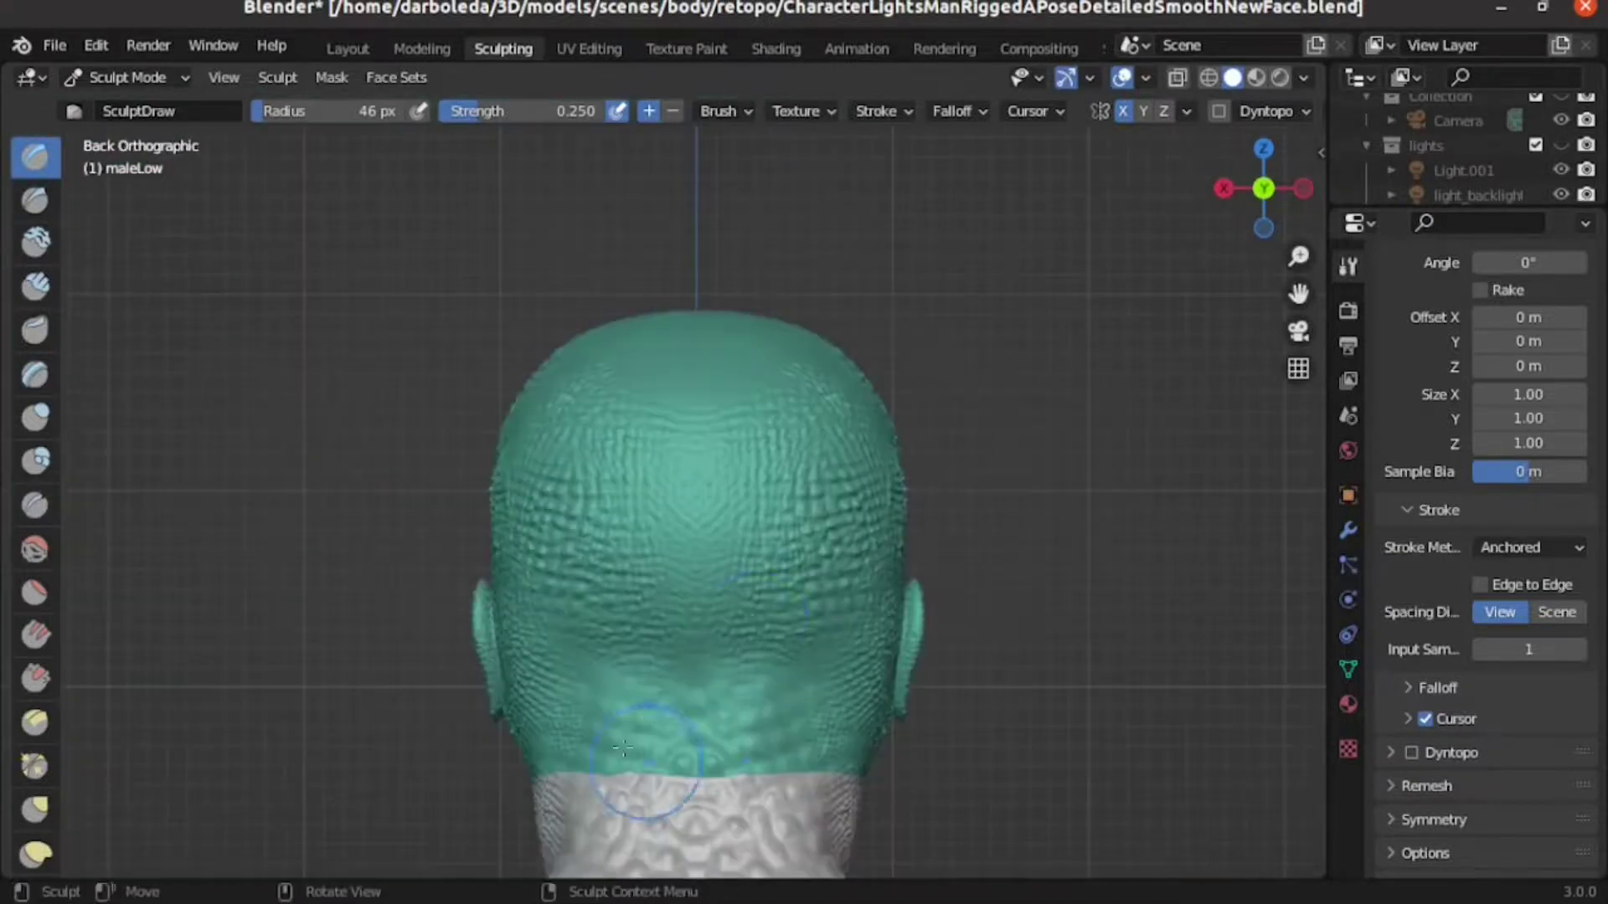
pyautogui.press('KP_1')
pyautogui.scroll(-2, 854, 286)
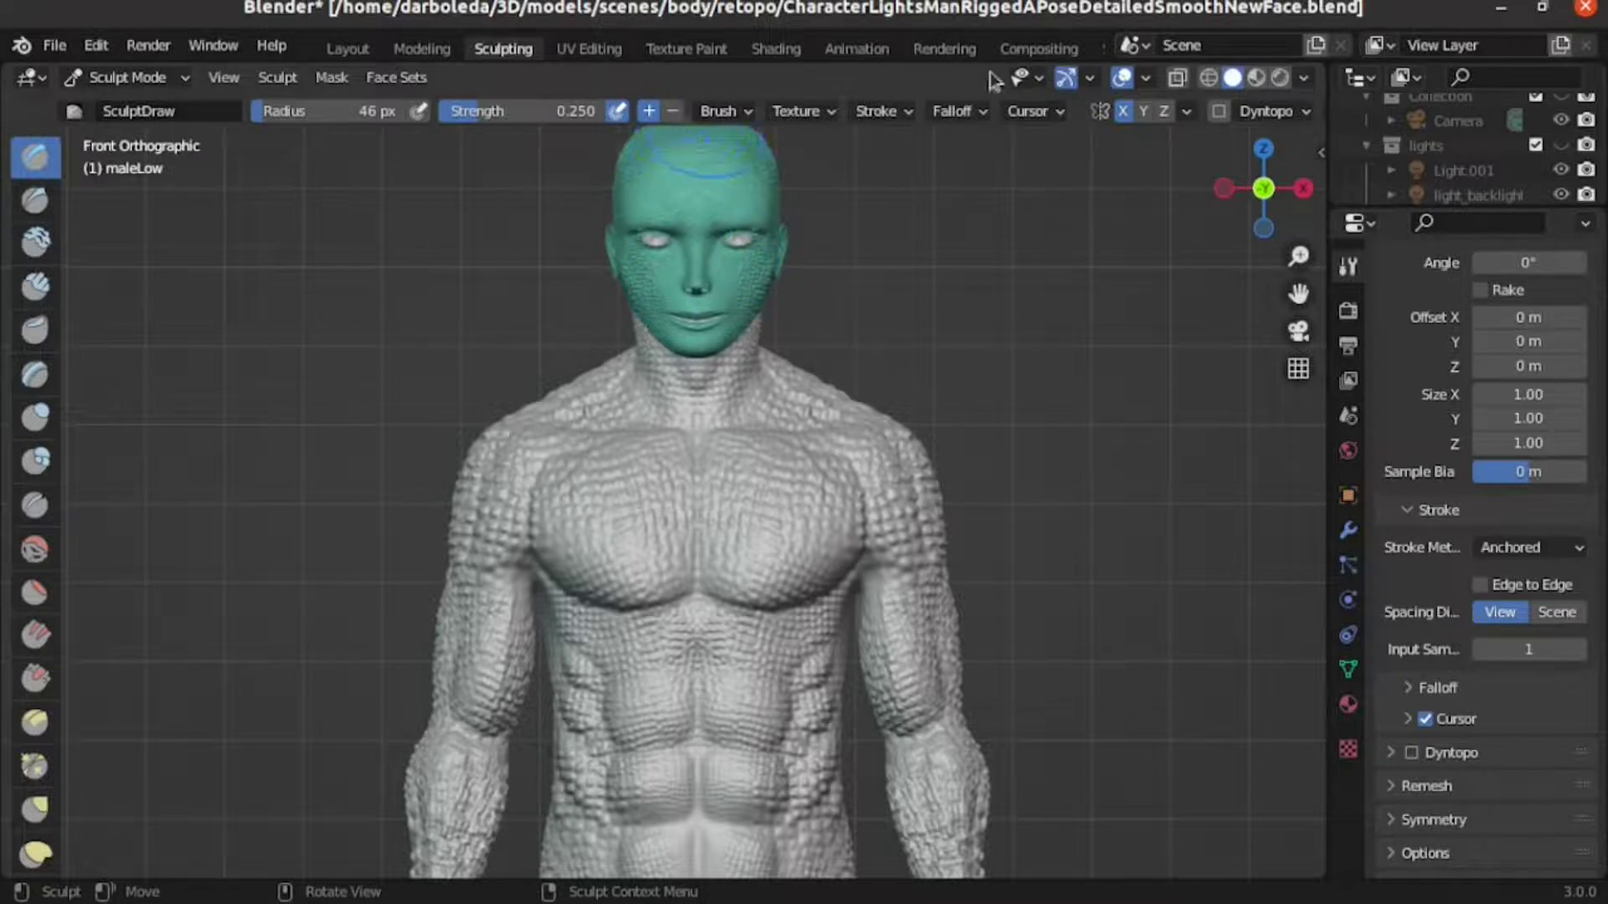
# In Modeling object mode, enable the wireframe overlay and raise multires viewport level to 4.
pyautogui.click(405, 52)
pyautogui.press('Tab')
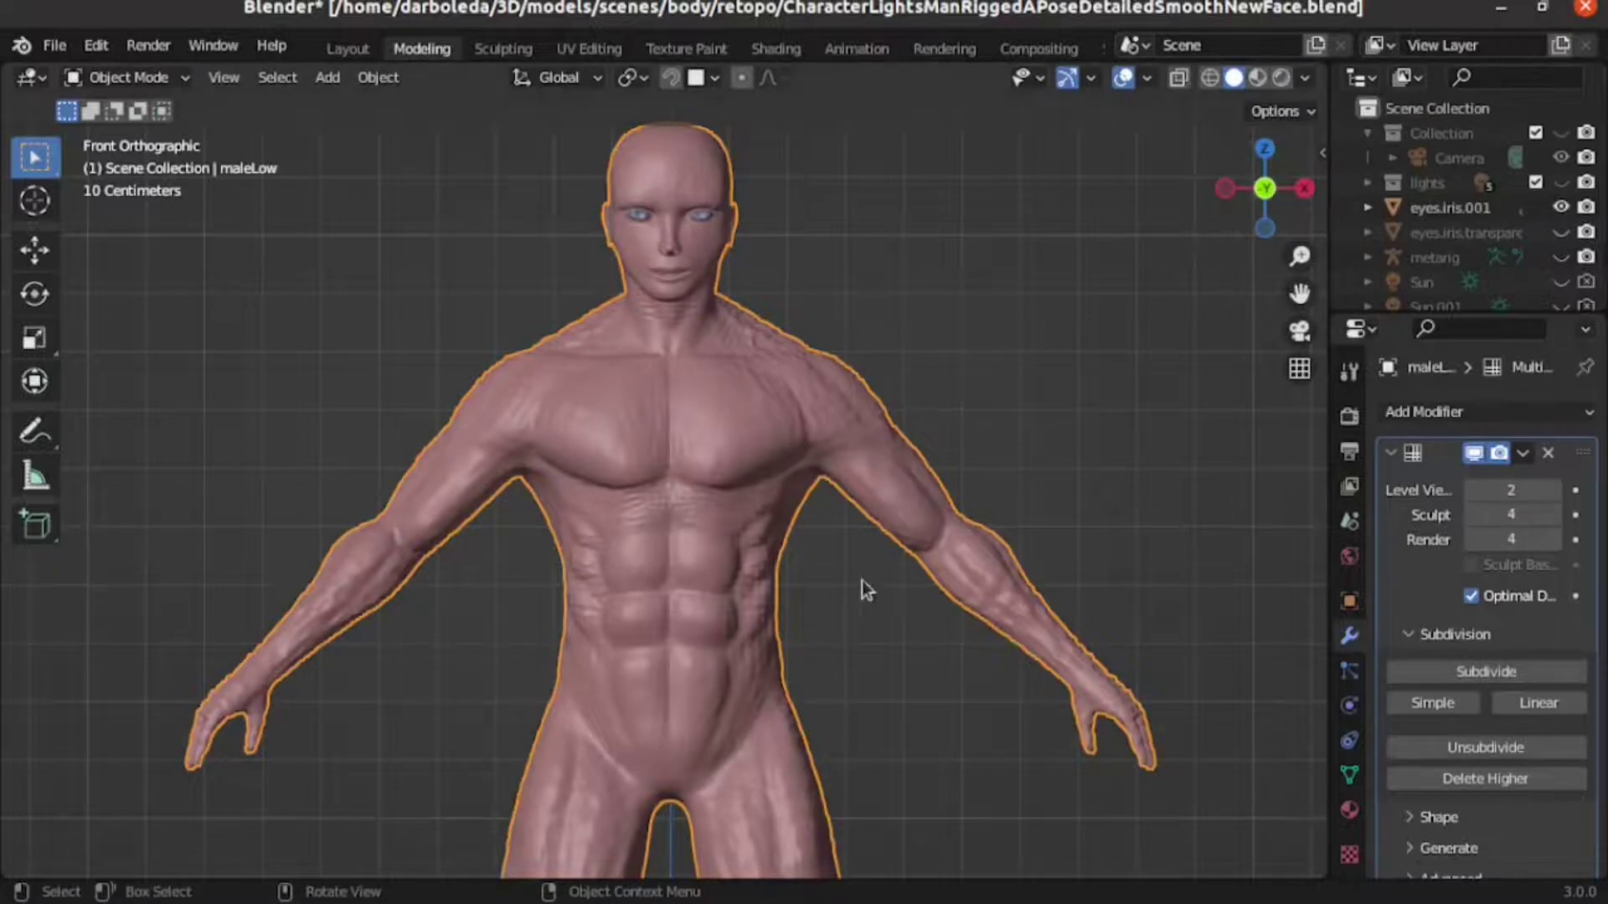
pyautogui.scroll(2, 862, 585)
pyautogui.click(1147, 79)
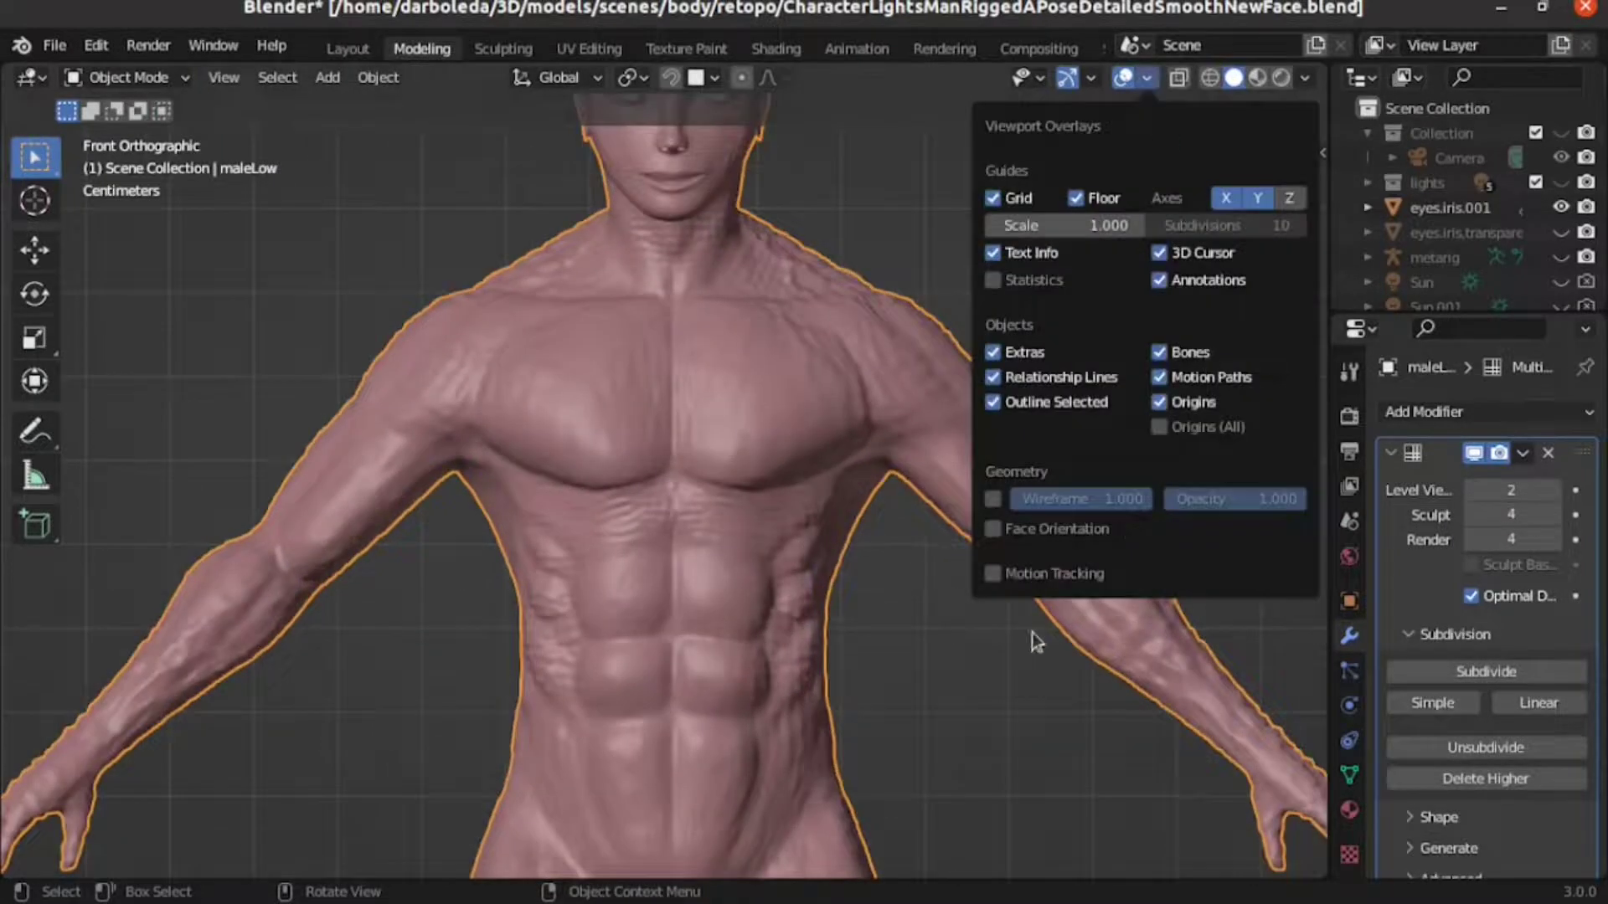
pyautogui.click(992, 502)
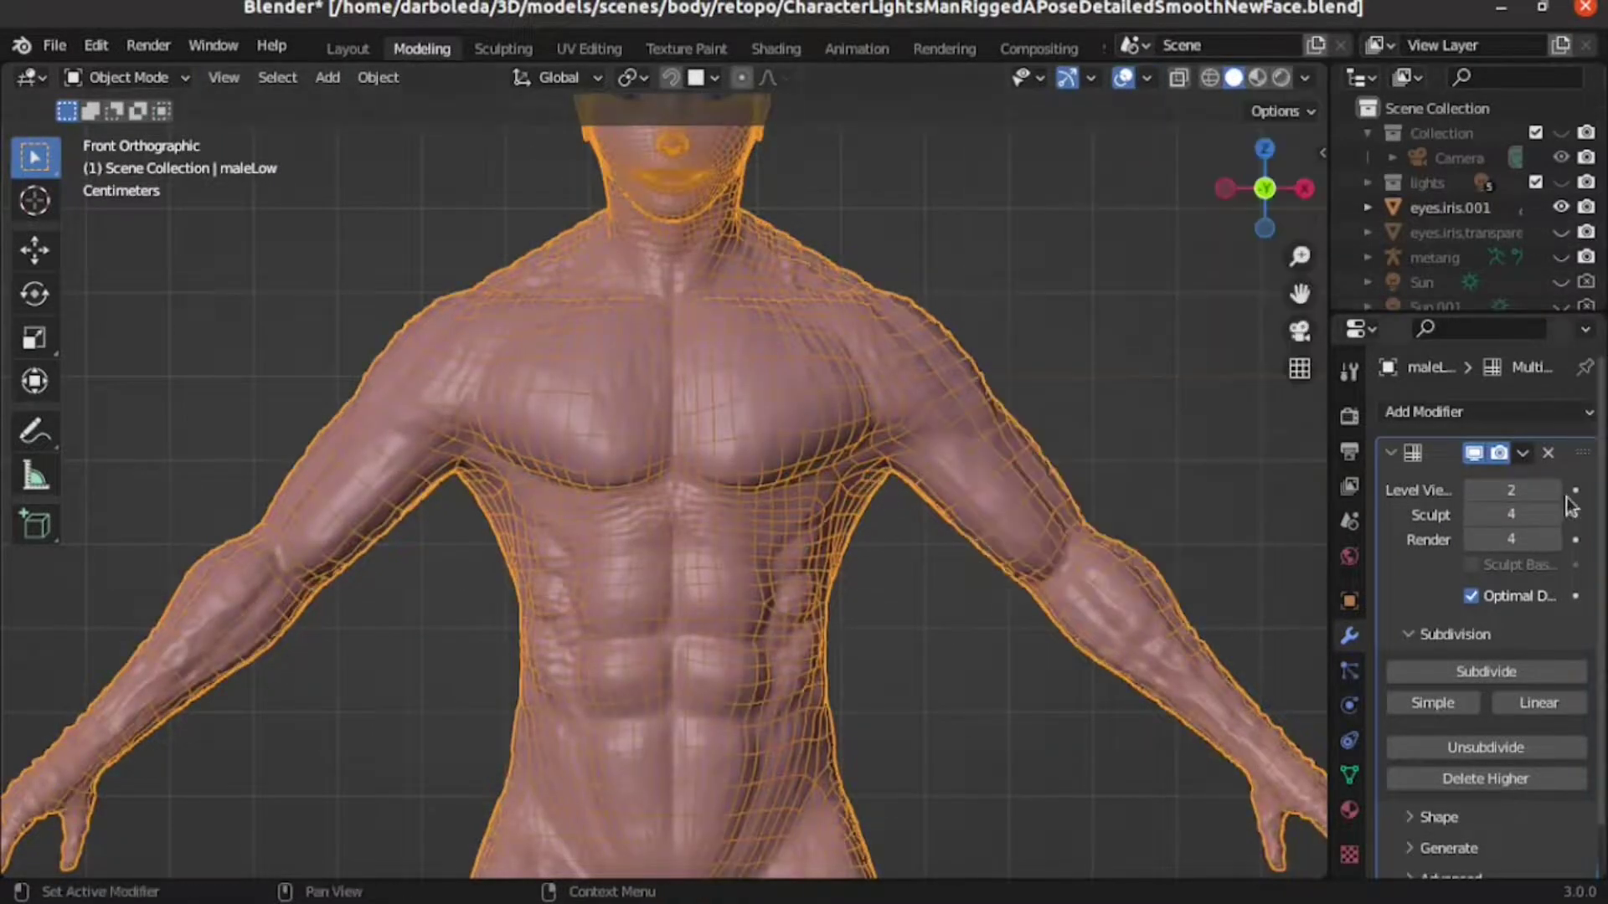
pyautogui.click(1554, 490)
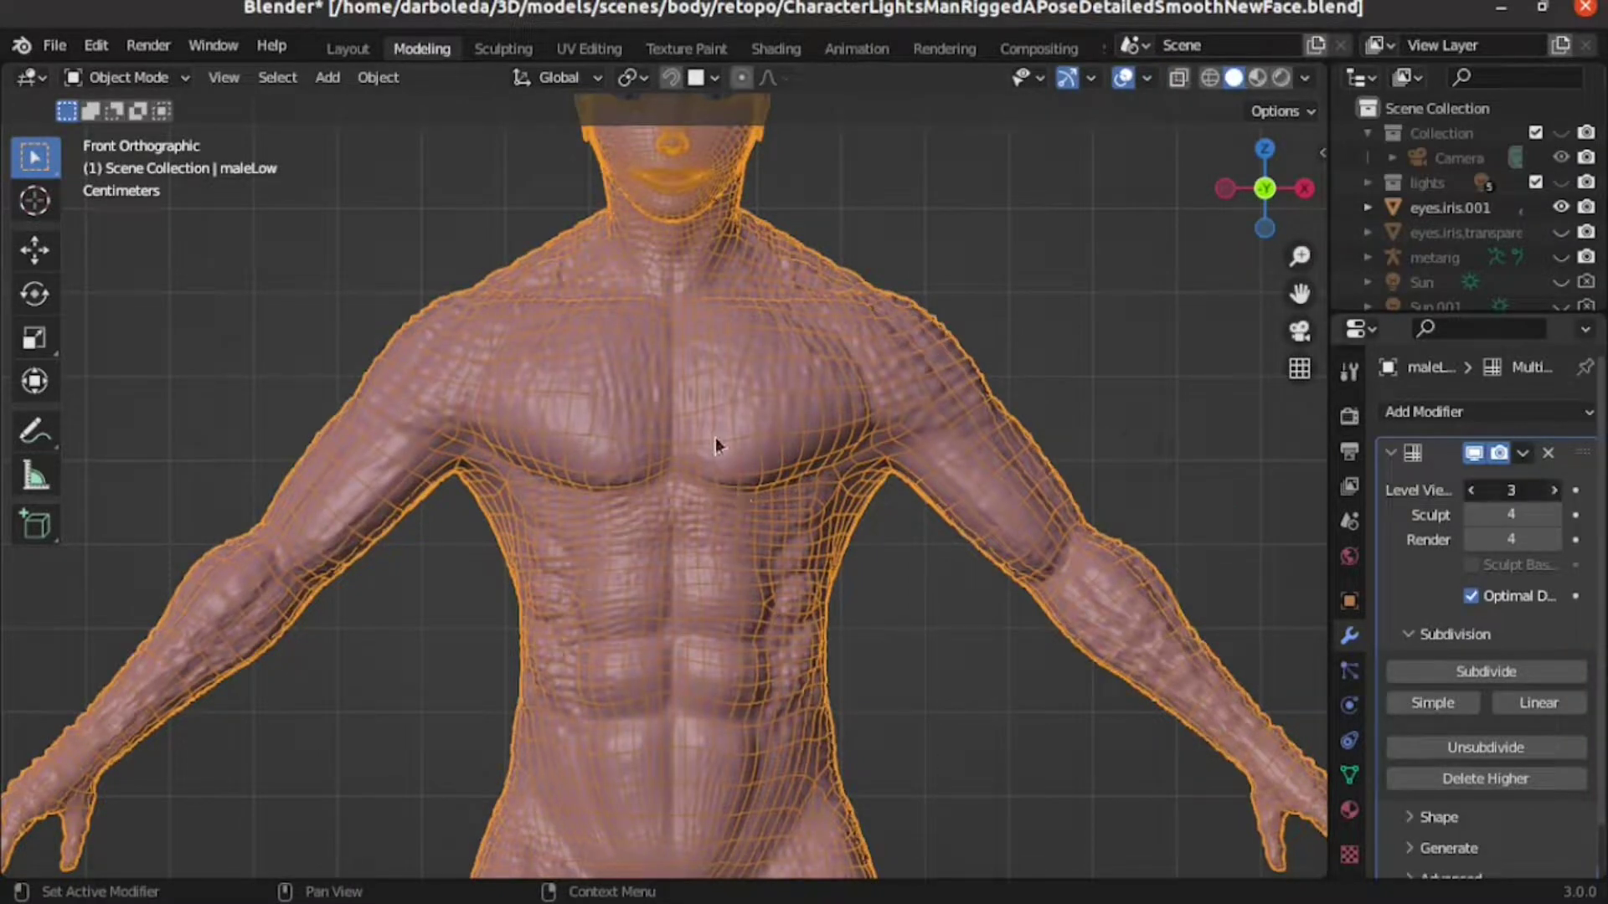
pyautogui.hotkey('ctrl', '4')
# Zoom in on the dense wireframe, lower multires viewport level back to 2, and widen the image area.
pyautogui.scroll(3, 684, 534)
pyautogui.scroll(2, 684, 534)
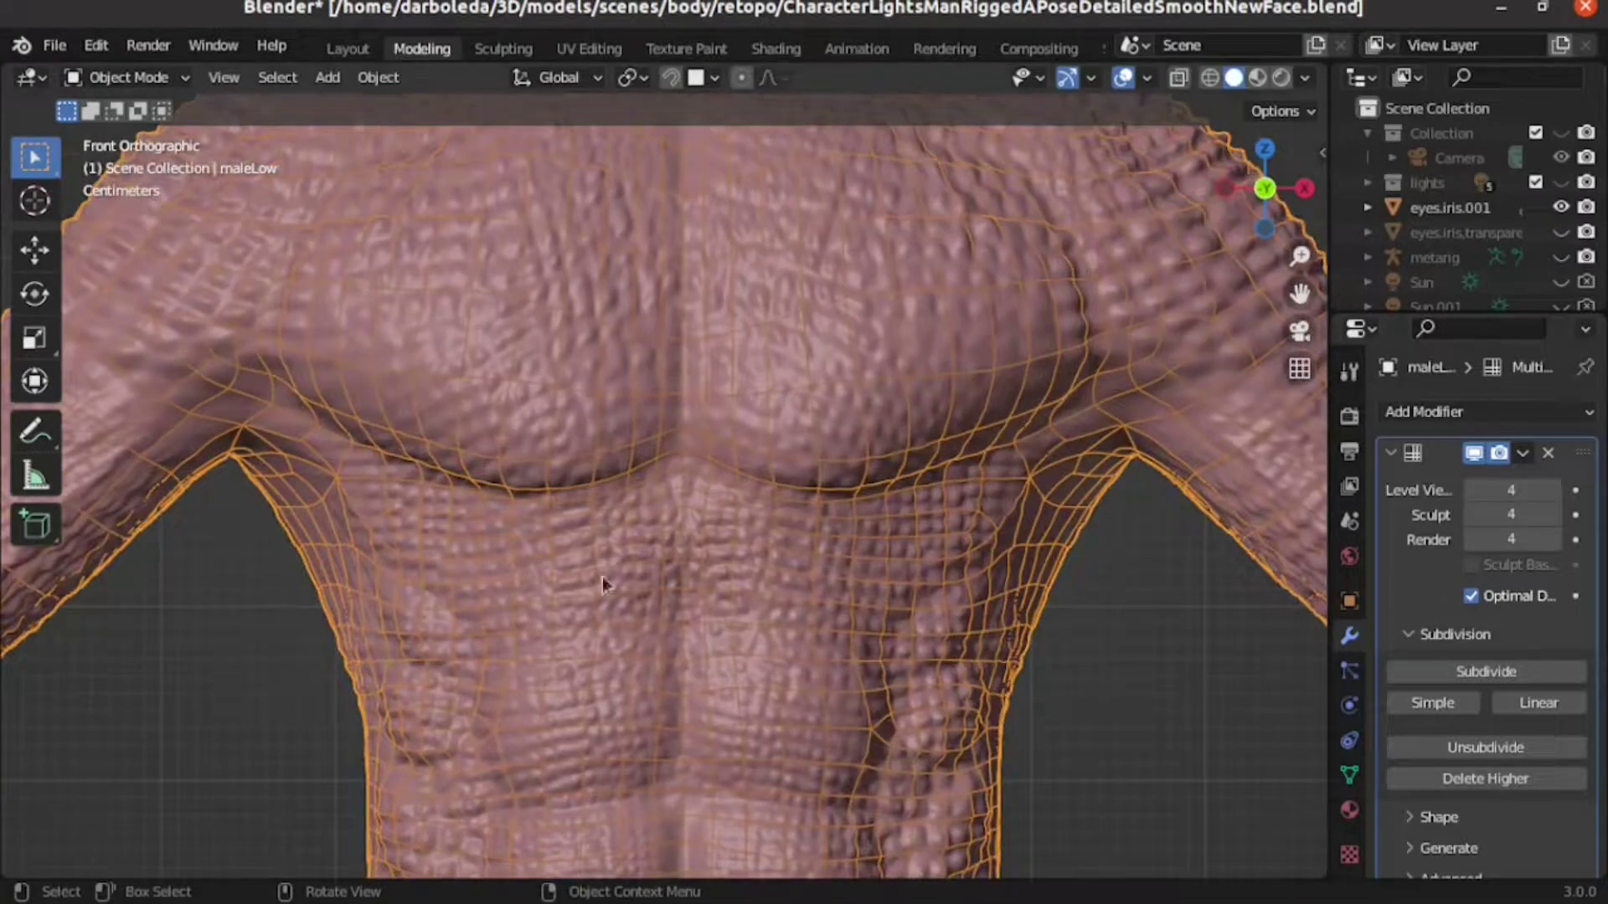
pyautogui.scroll(-5, 586, 506)
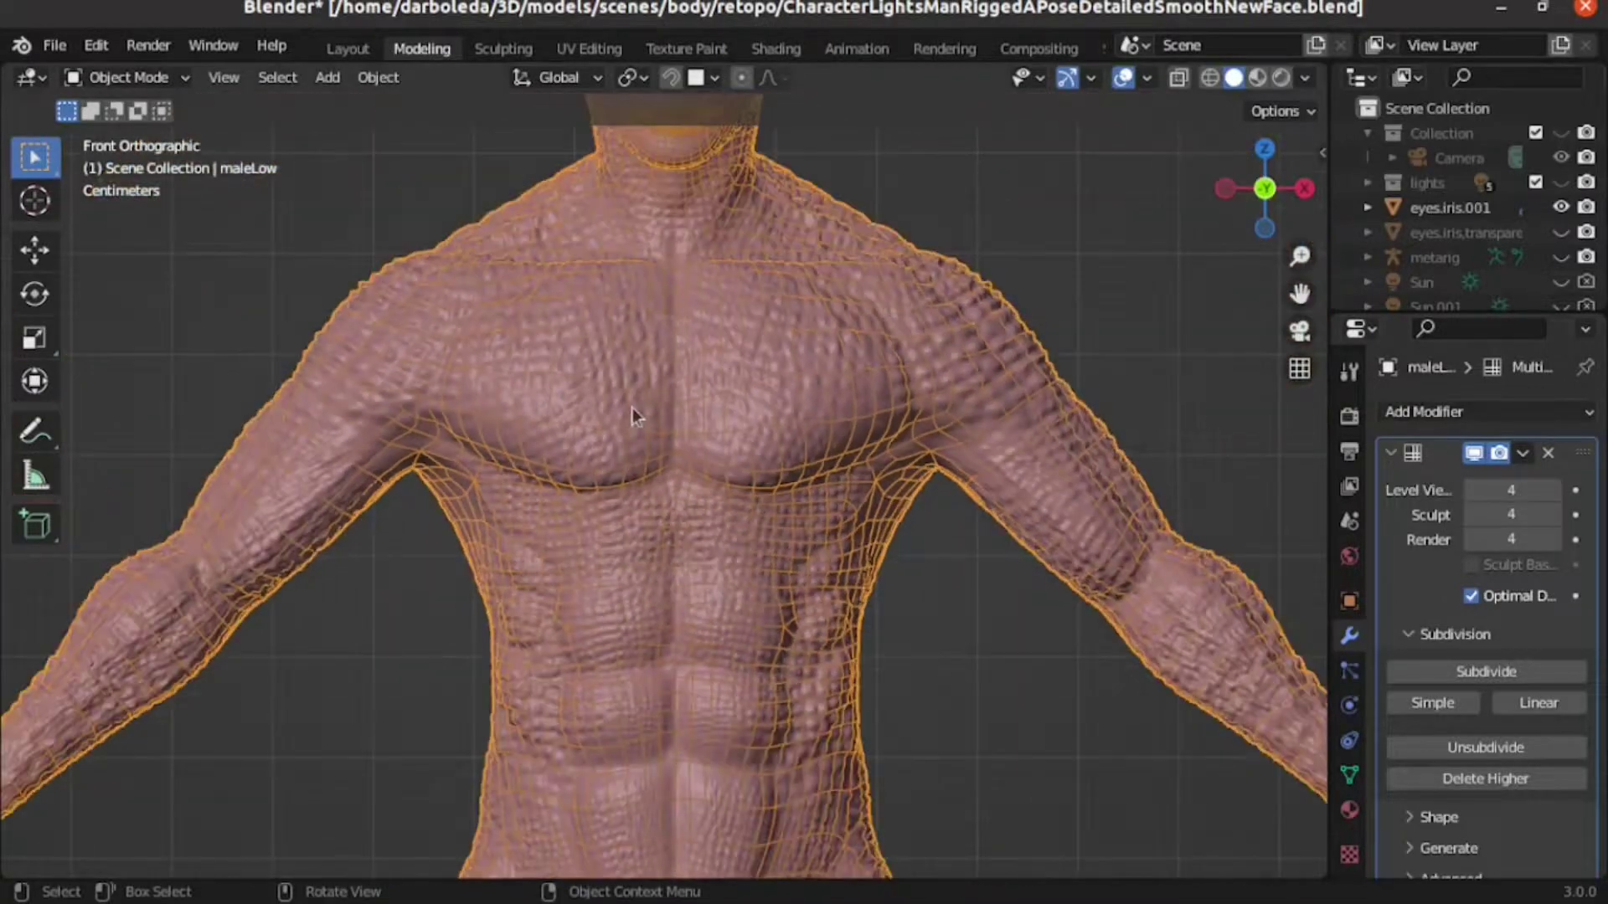
pyautogui.scroll(2, 741, 586)
pyautogui.keyDown('shift'); pyautogui.scroll(3, 737, 472); pyautogui.keyUp('shift')
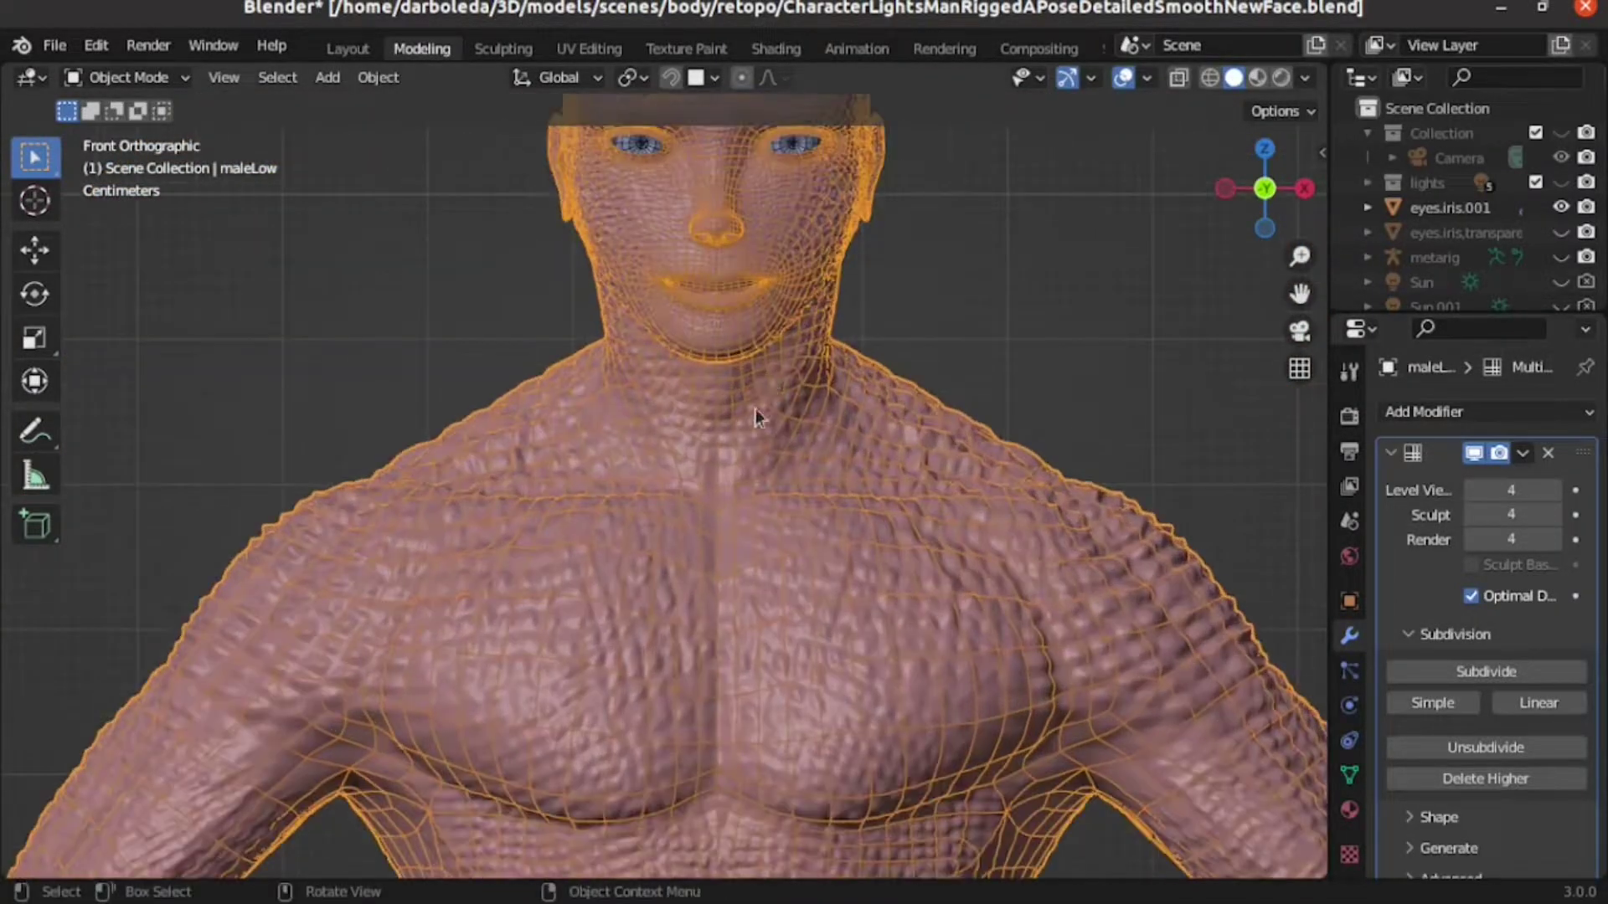
pyautogui.keyDown('shift'); pyautogui.scroll(4, 685, 671); pyautogui.keyUp('shift')
pyautogui.scroll(2, 710, 457)
pyautogui.scroll(2, 716, 427)
pyautogui.scroll(1, 722, 398)
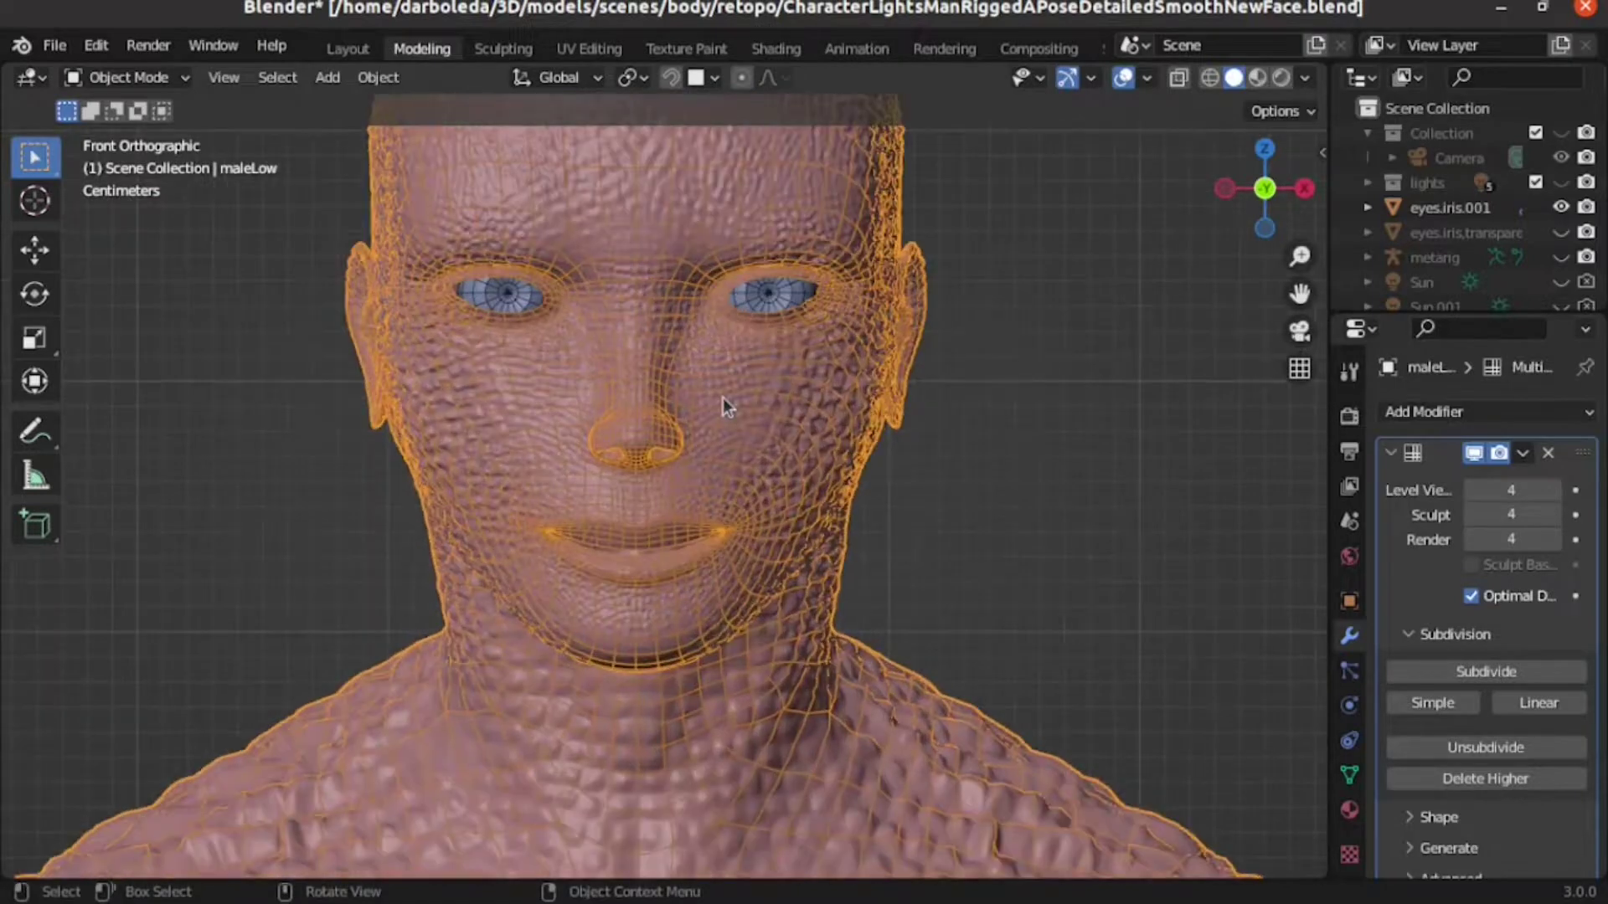
pyautogui.click(1472, 493)
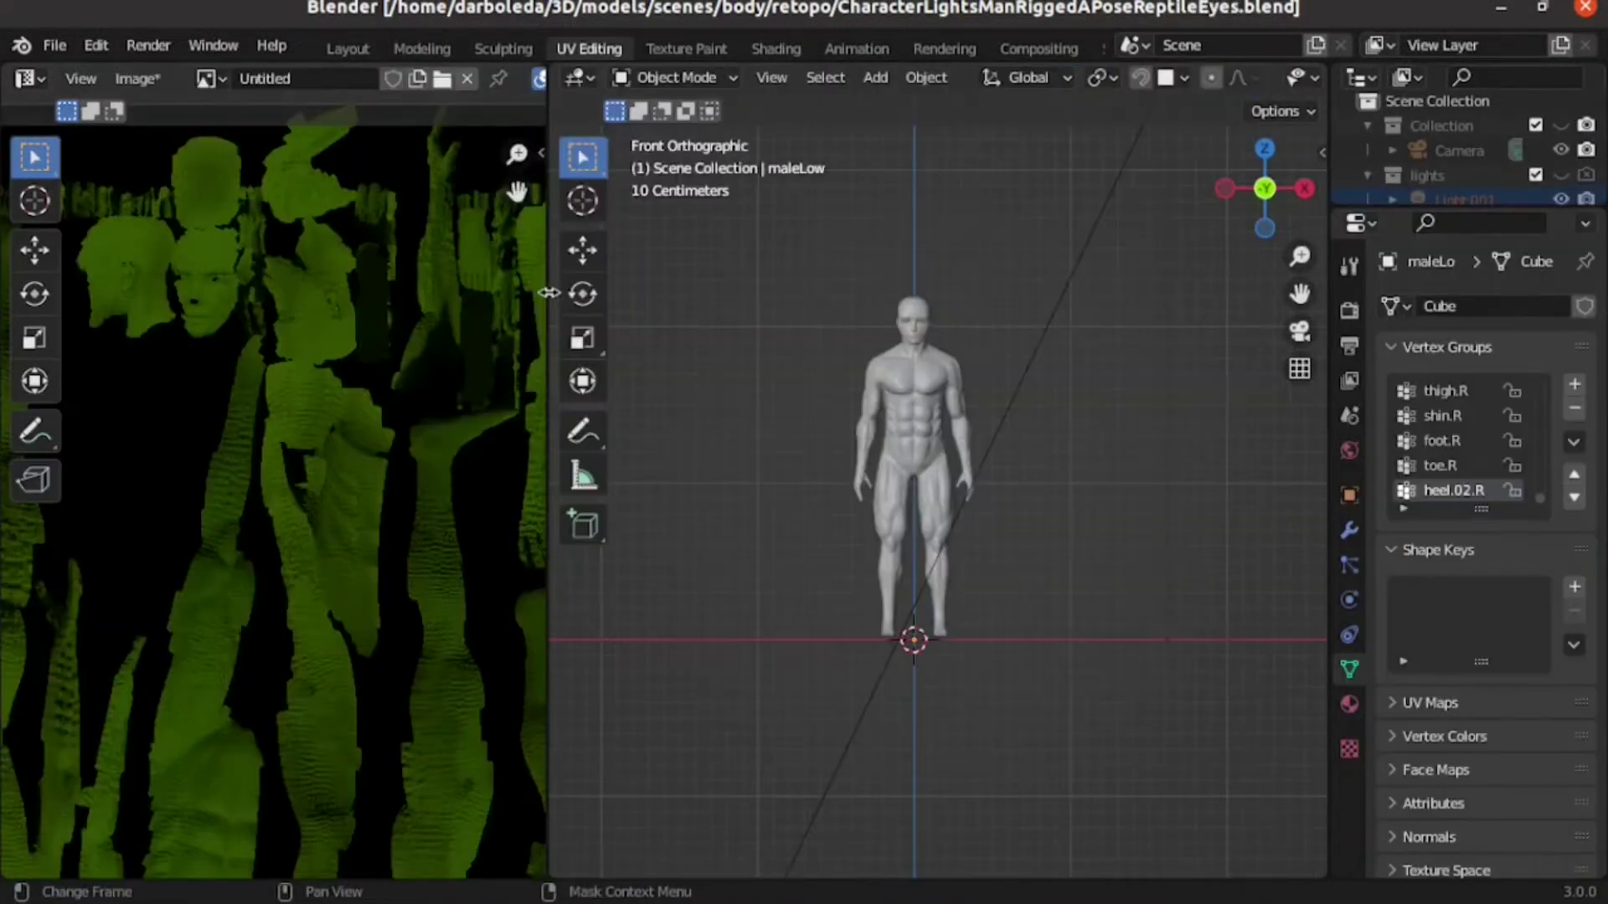
pyautogui.moveTo(557, 366); pyautogui.dragTo(1125, 366)
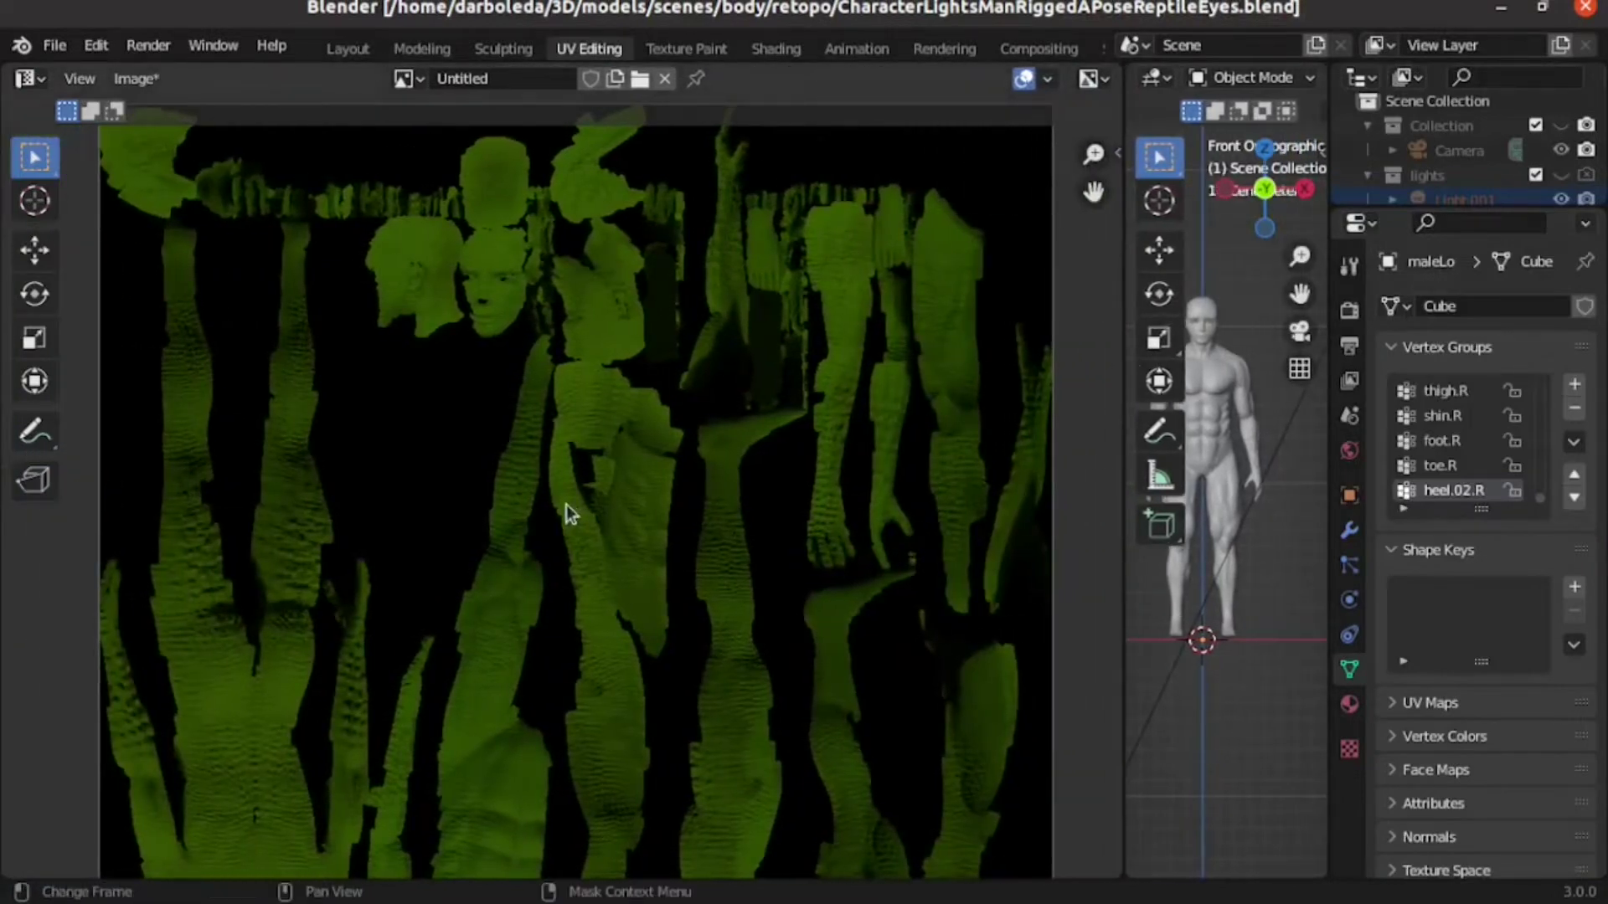